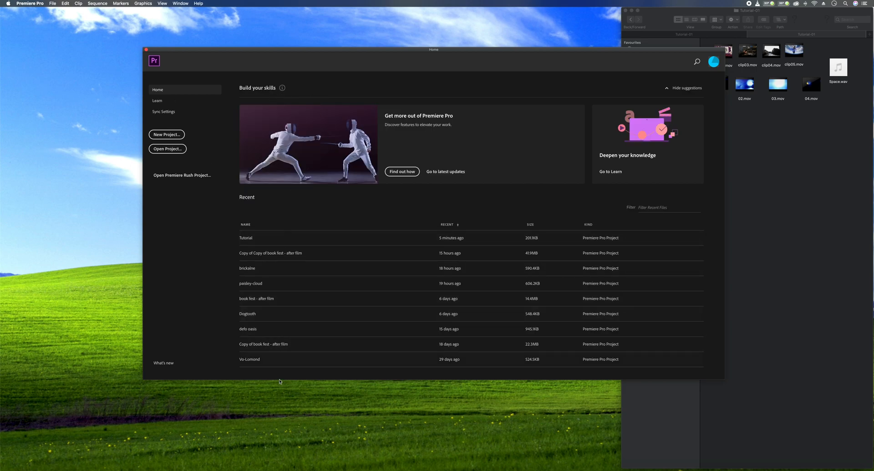
Start a new project named Tutorial01 and set its location to the Tutorial-01 folder inside Creative Insights
left_click(167, 135)
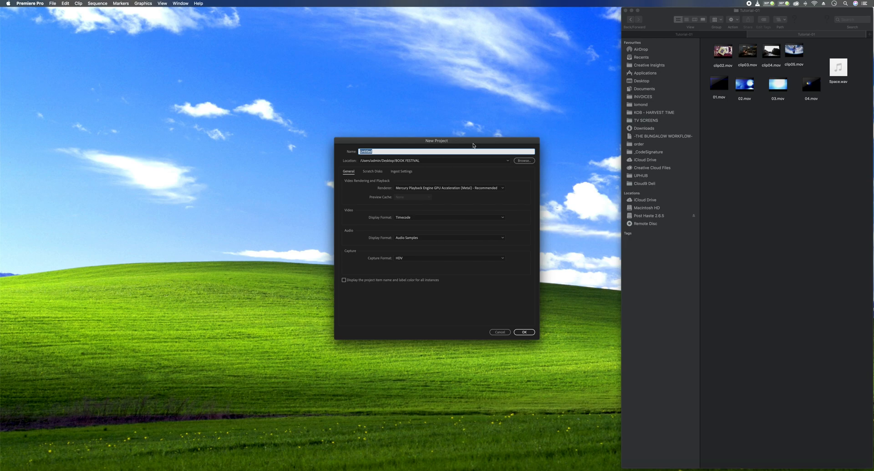
type("Tutorial01")
left_click(522, 161)
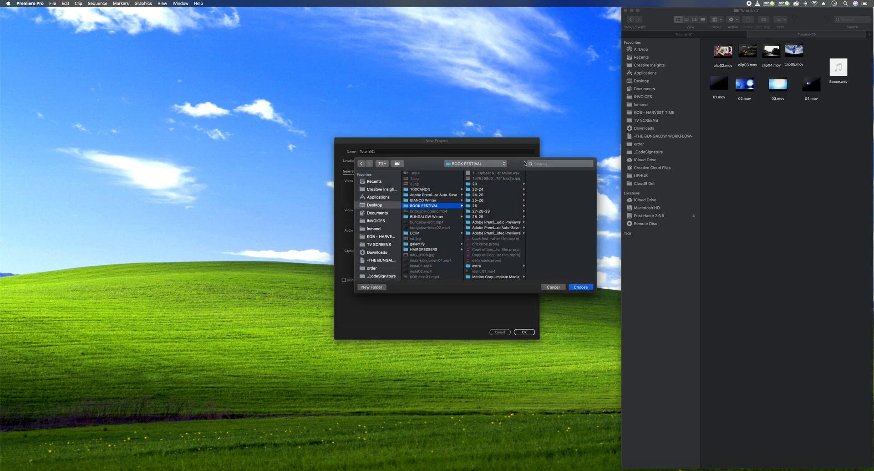
scroll(380, 228, "up", 2)
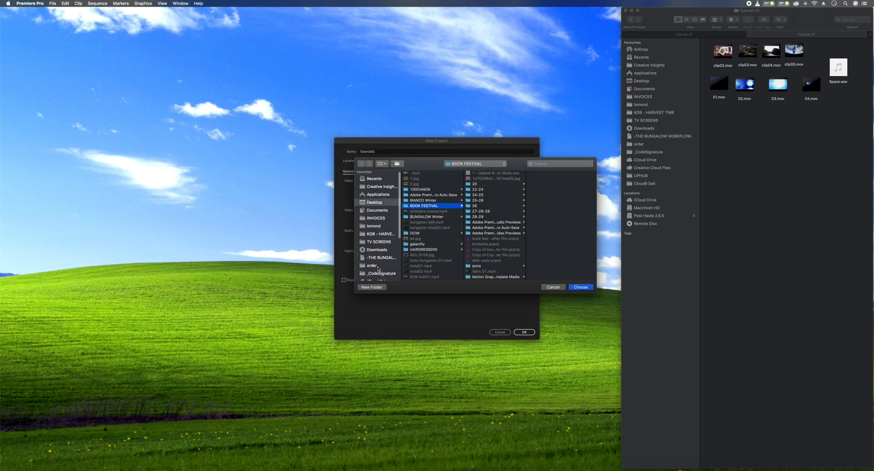
left_click(383, 192)
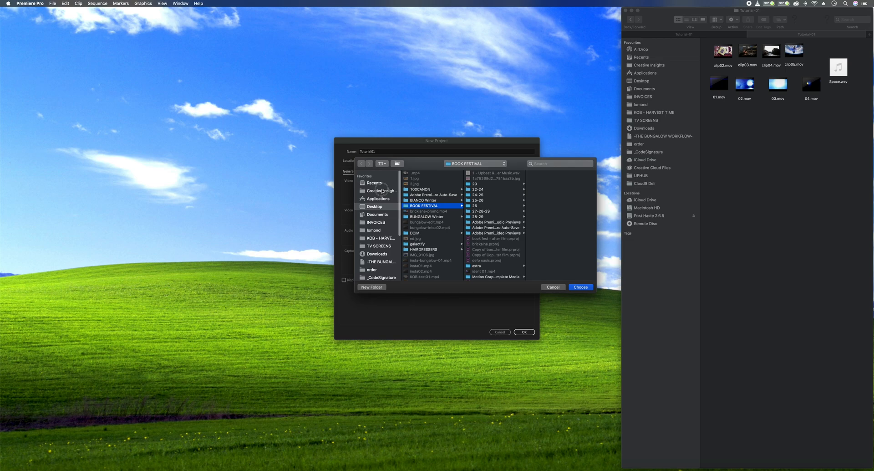
left_click(435, 186)
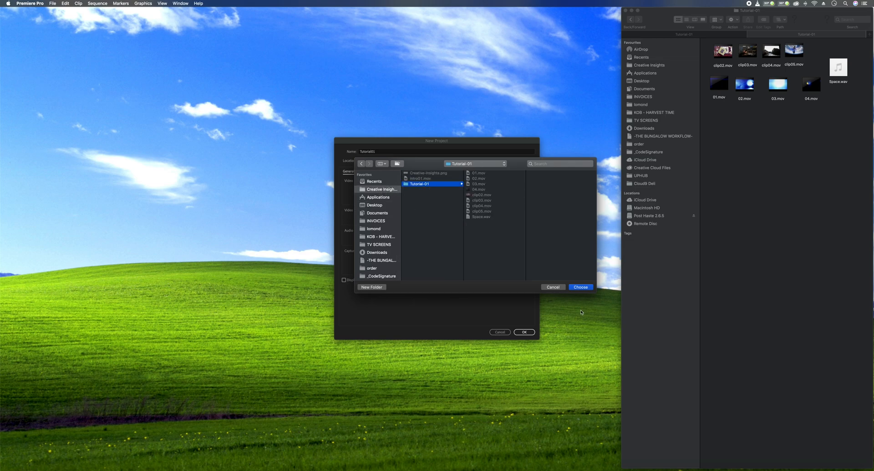
left_click(581, 287)
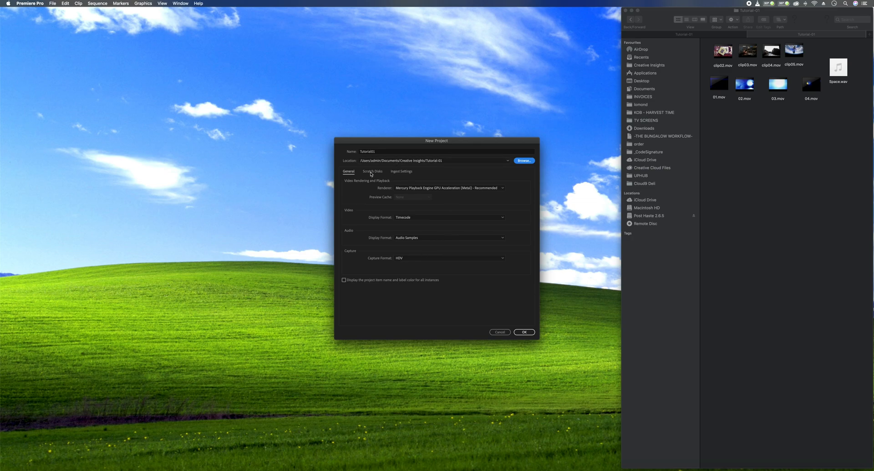
Review the scratch disk locations and create the project with the existing general settings
left_click(371, 171)
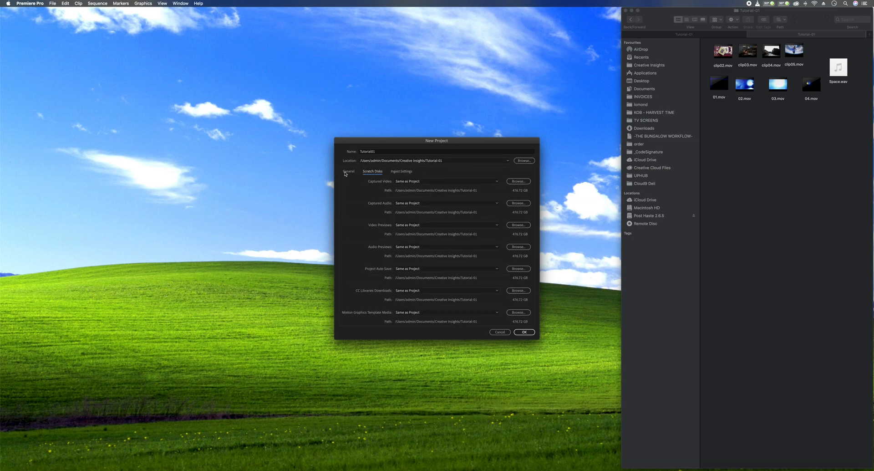
left_click(347, 172)
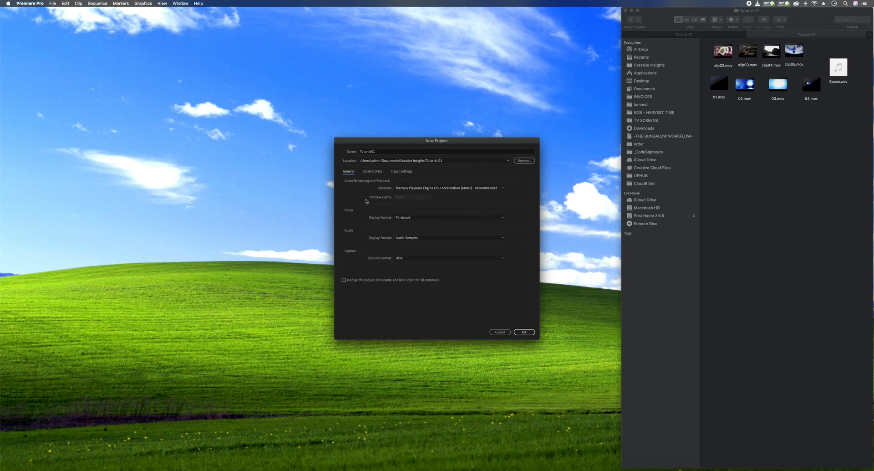
left_click(522, 334)
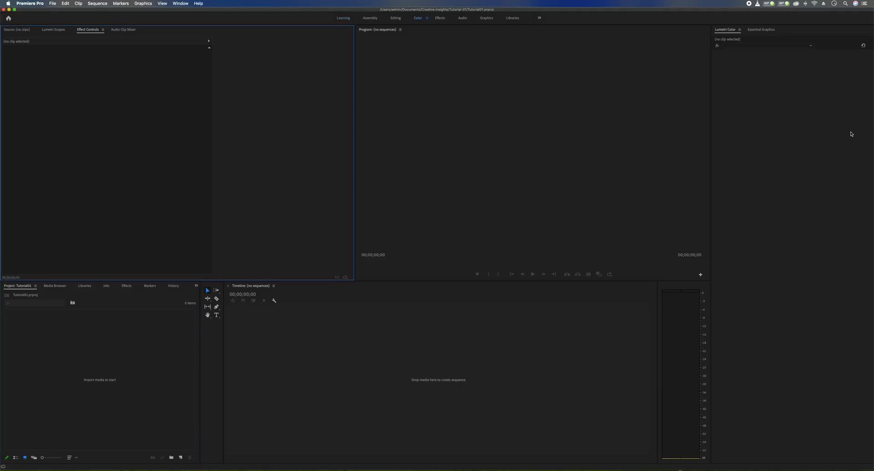
Check the Tutorial-01 folder in Finder for the project file, and return to Premiere Pro
left_click(851, 123)
left_click_drag(850, 126, 734, 129)
left_click(755, 126)
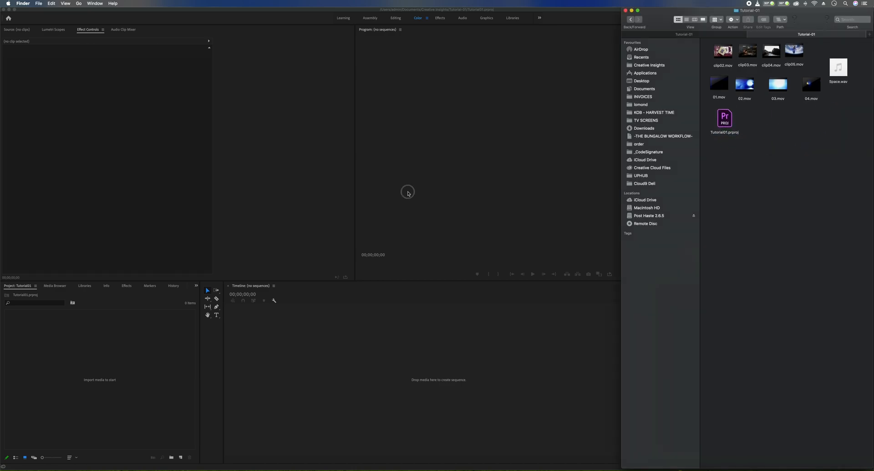
left_click(408, 193)
left_click(243, 185)
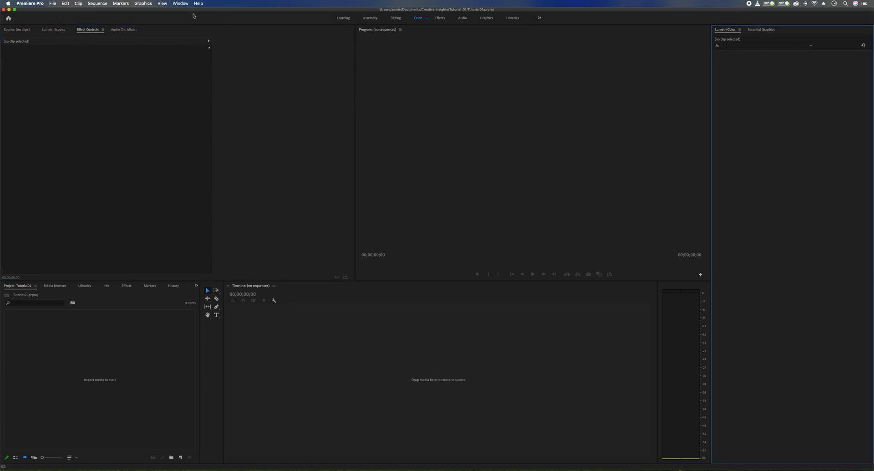
Switch the layout to the Editing workspace
left_click(180, 4)
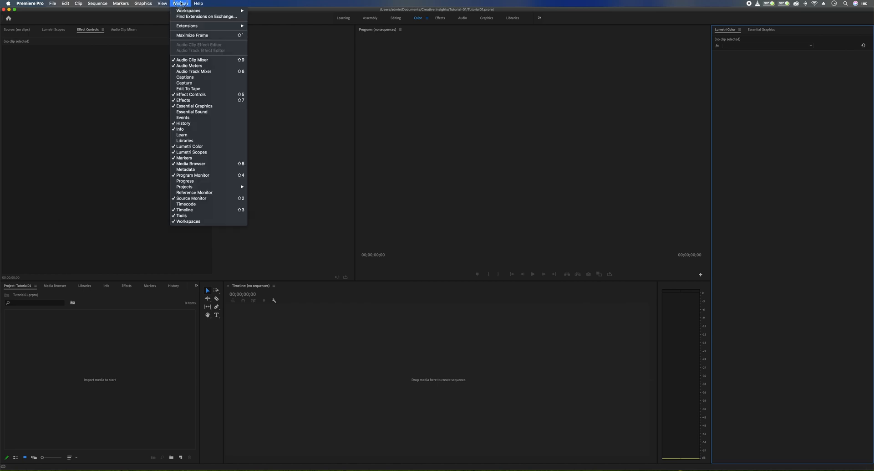
mouse_move(183, 9)
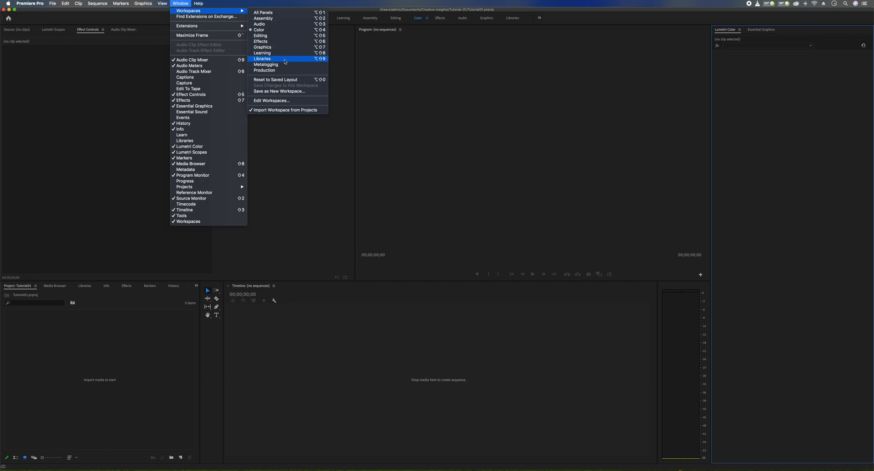
left_click(262, 35)
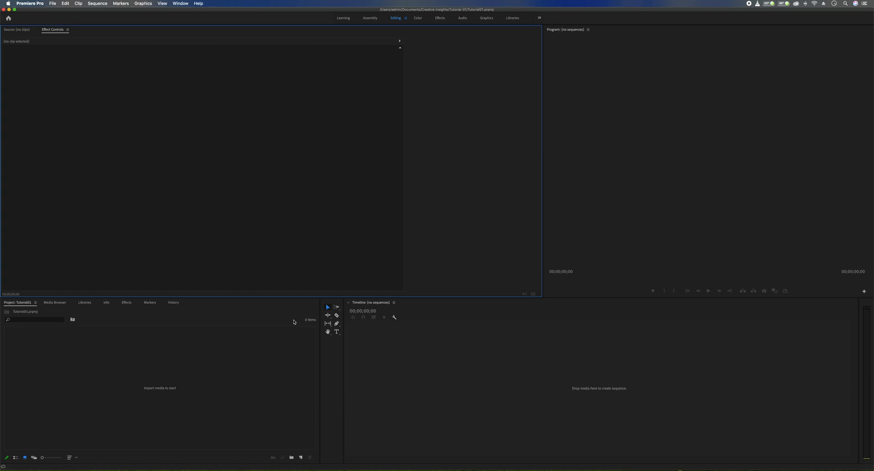
left_click(21, 355)
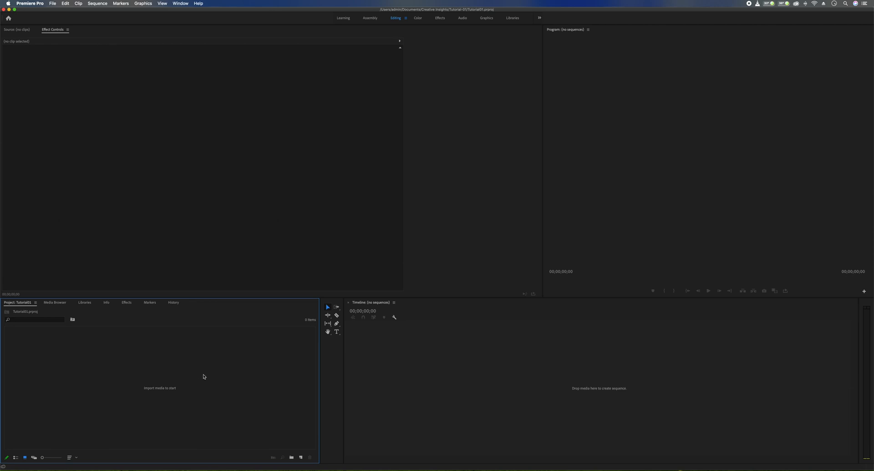
double_click(267, 382)
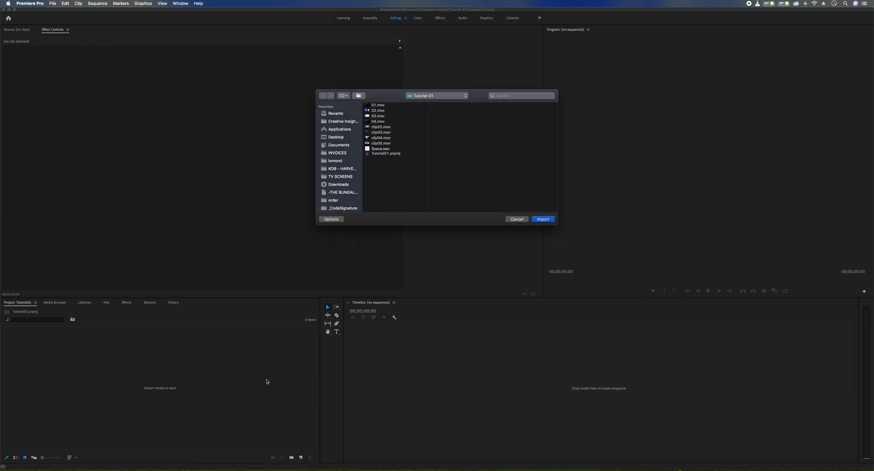
left_click(518, 220)
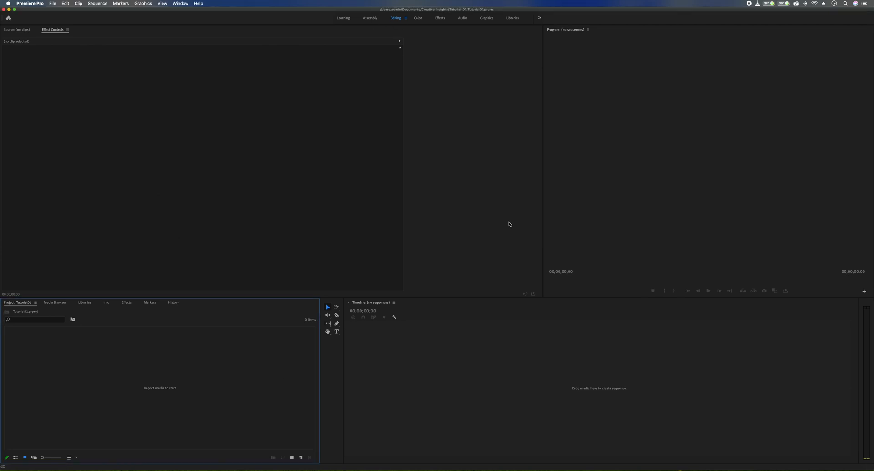
double_click(173, 383)
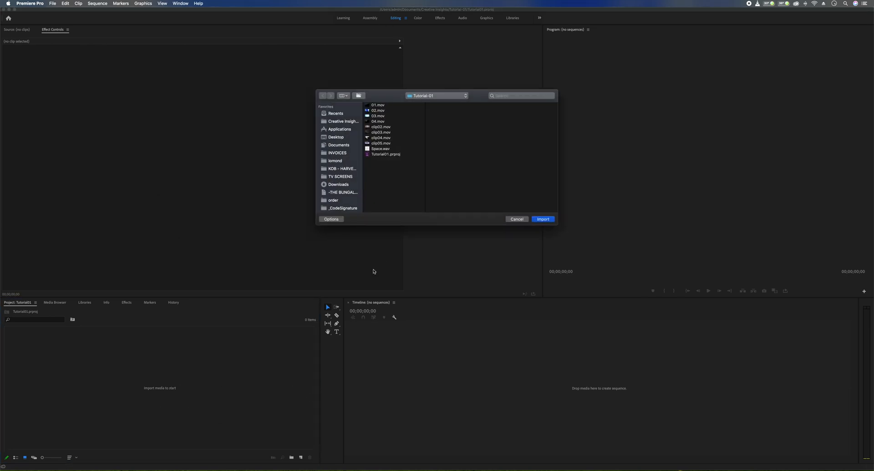
left_click(513, 220)
Import all the video clips and Space.wav from the Tutorial-01 Finder folder into the project, and clear the selection
key("super+Tab")
left_click_drag(842, 103, 709, 41)
left_click_drag(723, 51, 103, 394)
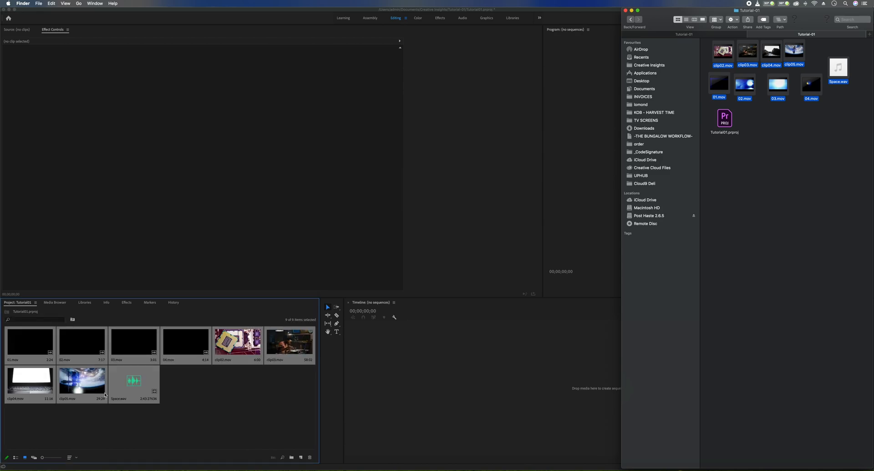
left_click(254, 408)
left_click(230, 419)
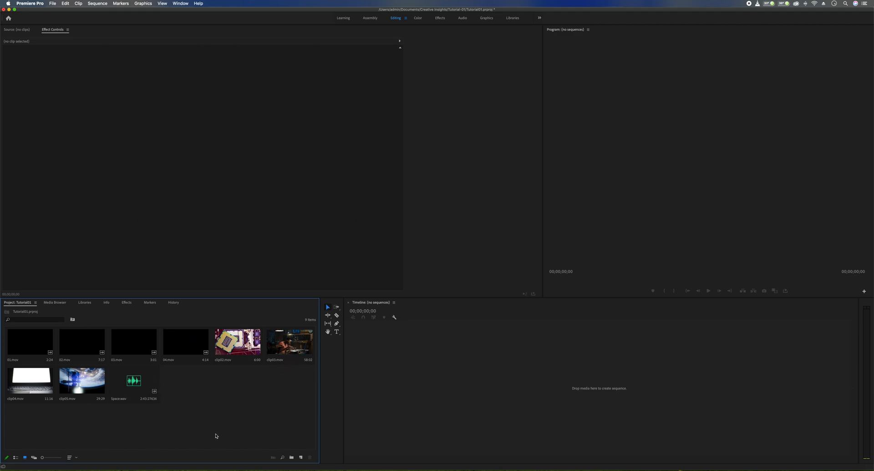
left_click(241, 345)
left_click_drag(102, 420, 46, 387)
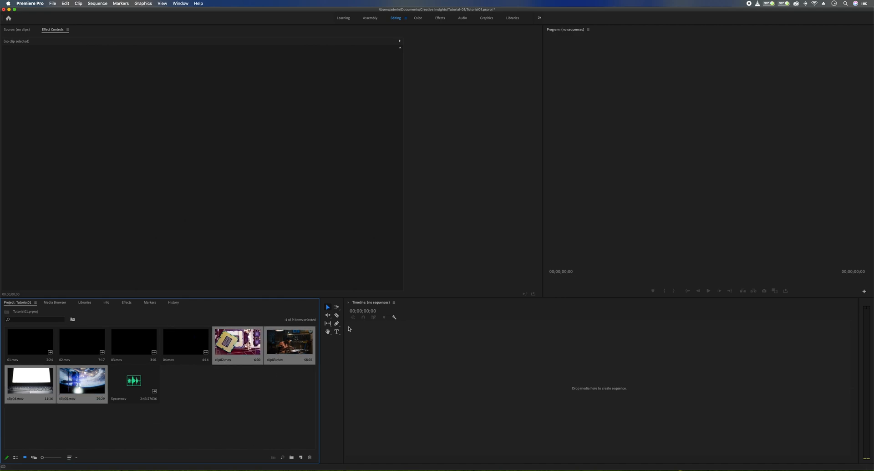
left_click(289, 352, "super")
left_click(238, 377)
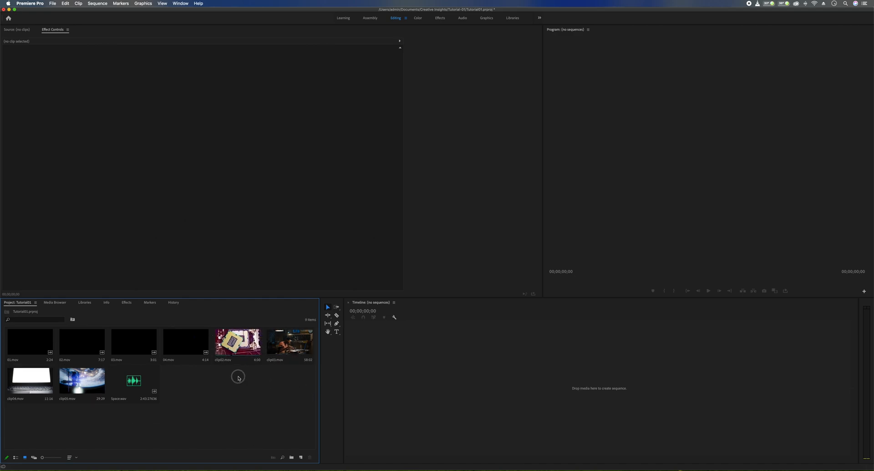
Group clip02.mov, clip03.mov, clip04.mov and clip05.mov into a new bin named Footage
left_click(233, 353)
left_click_drag(102, 420, 45, 387)
left_click(288, 351, "super")
left_click(291, 457)
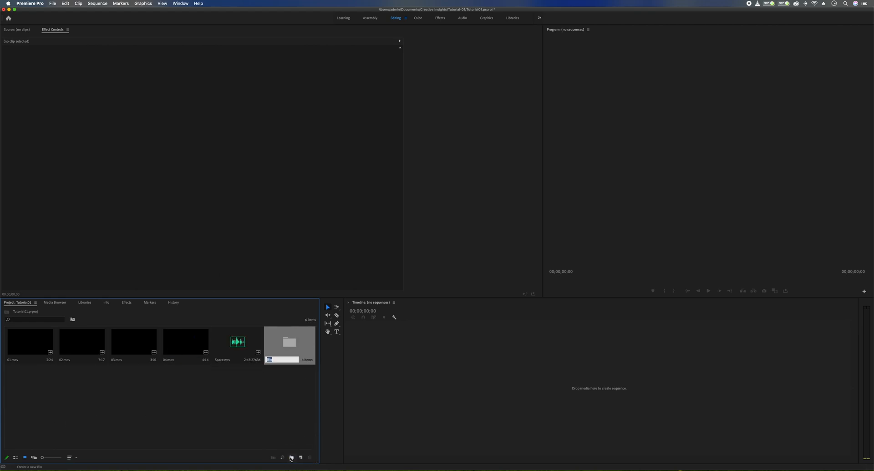
type("Footage")
key("Tab")
left_click(260, 380)
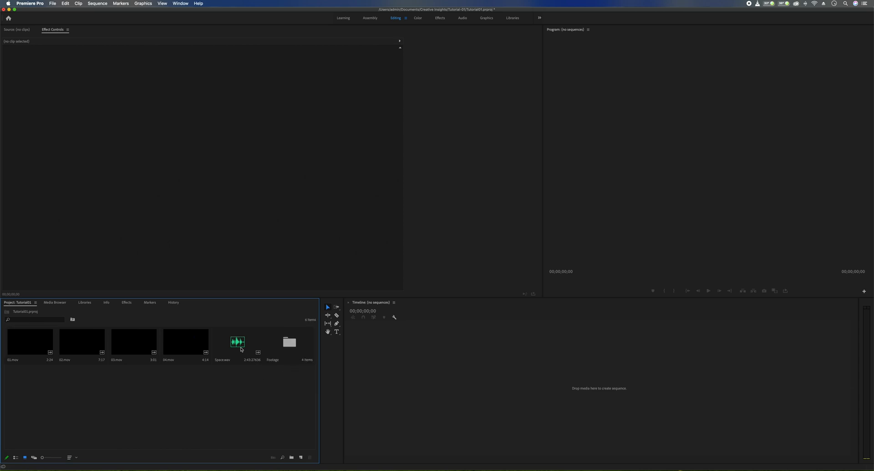
Rename the Space.wav audio item as Music, keeping the Footage bin's name
left_click(243, 352)
right_click(243, 352)
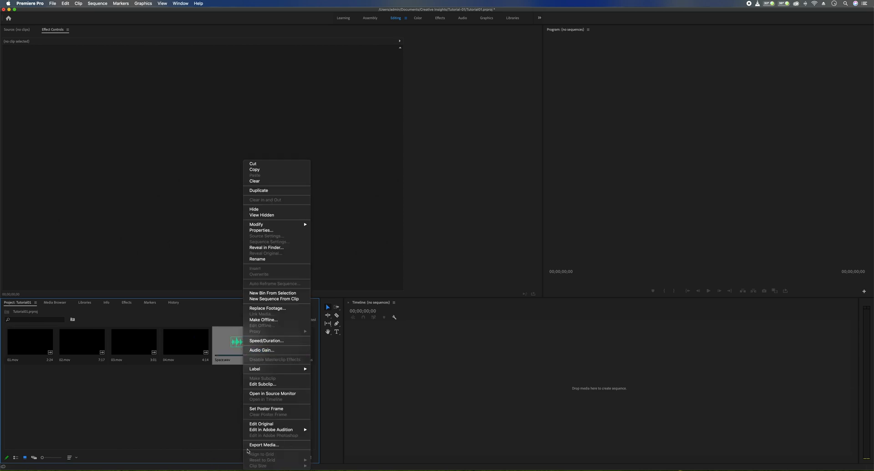
left_click(266, 258)
type("Mu")
key("Tab")
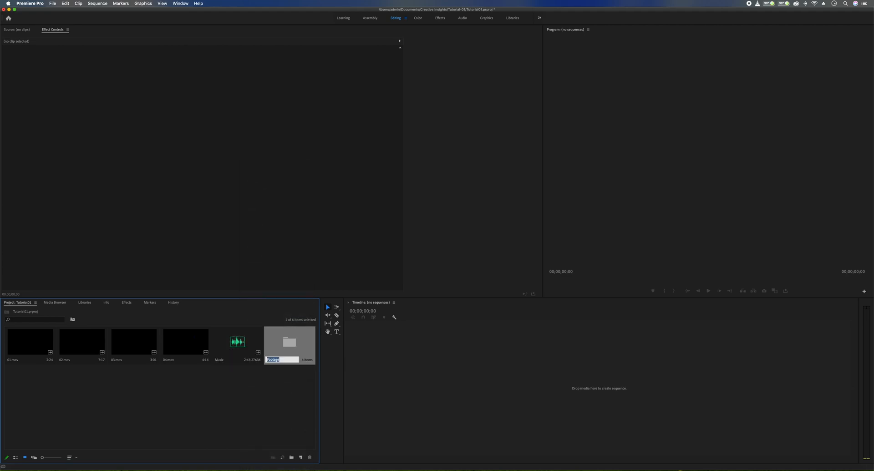
left_click(174, 384)
Group 01.mov, 02.mov, 03.mov and 04.mov into a new bin named Overlays/Transitions
left_click_drag(190, 373, 11, 356)
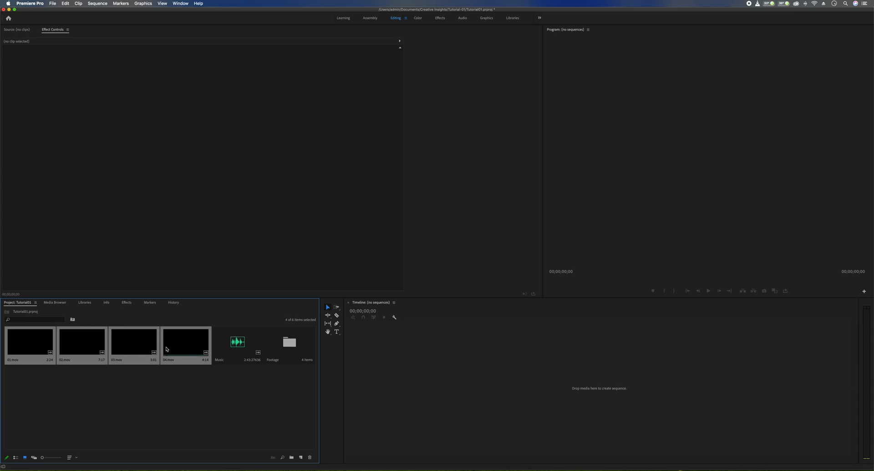
left_click_drag(192, 343, 292, 457)
type("Overlays/Transitions")
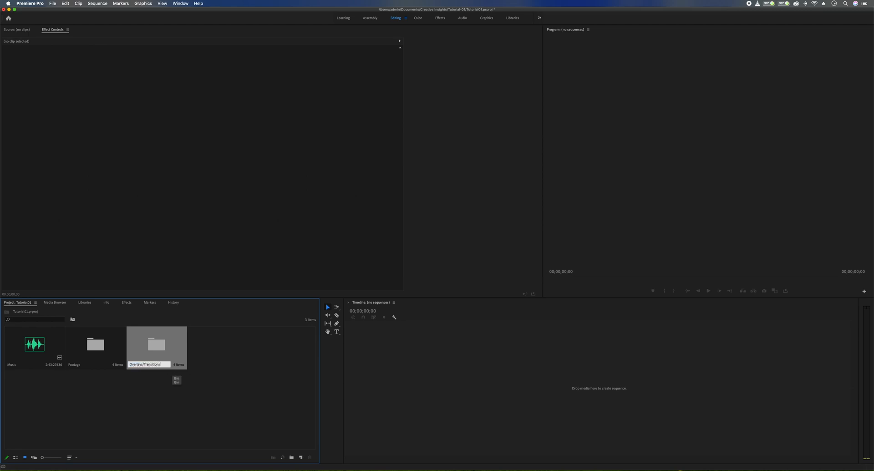
key("Return")
left_click(209, 393)
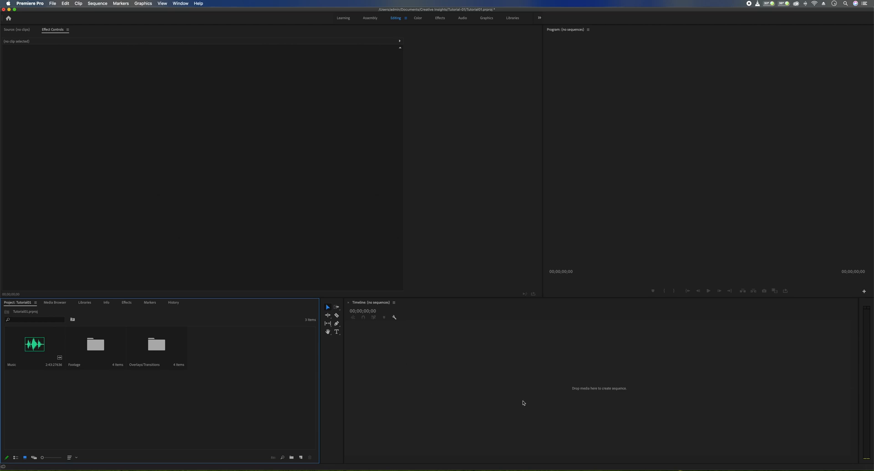
left_click(301, 457)
left_click(322, 382)
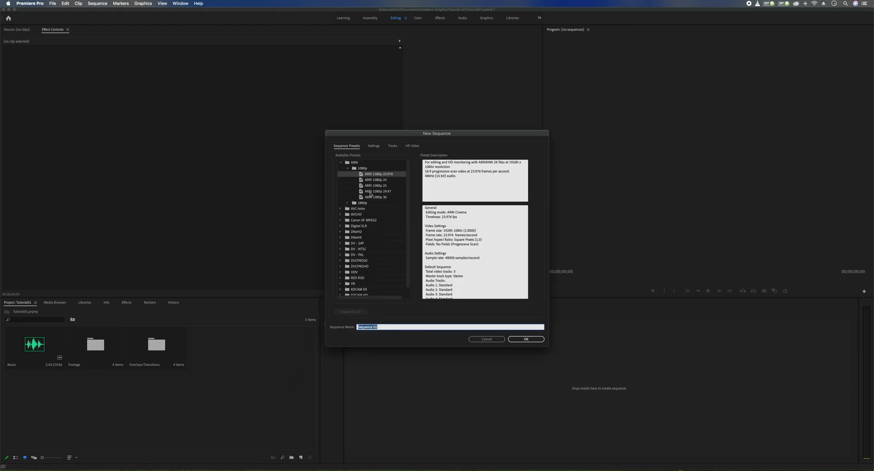
scroll(371, 219, "down", 1)
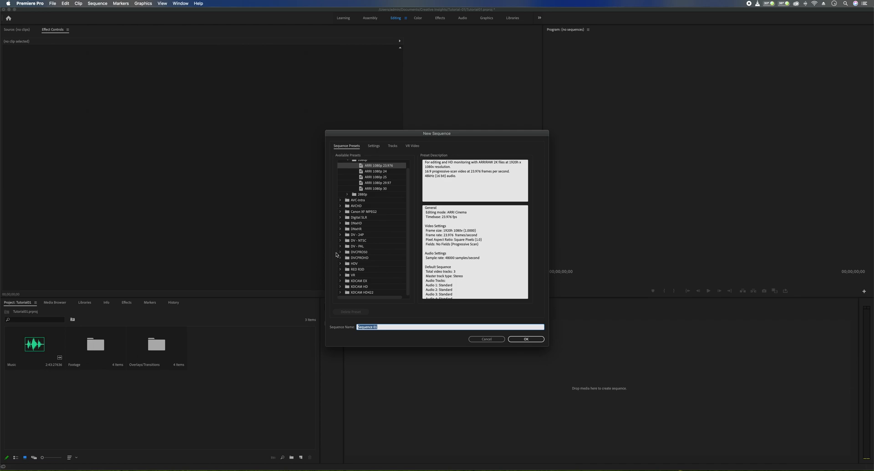
left_click(475, 336)
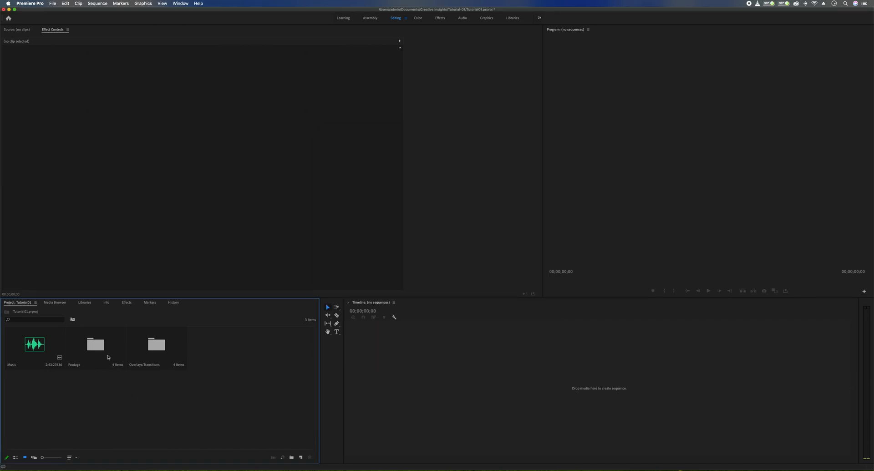
Create a sequence from clip02.mov in the Footage bin by placing the clip on the empty timeline
double_click(104, 344)
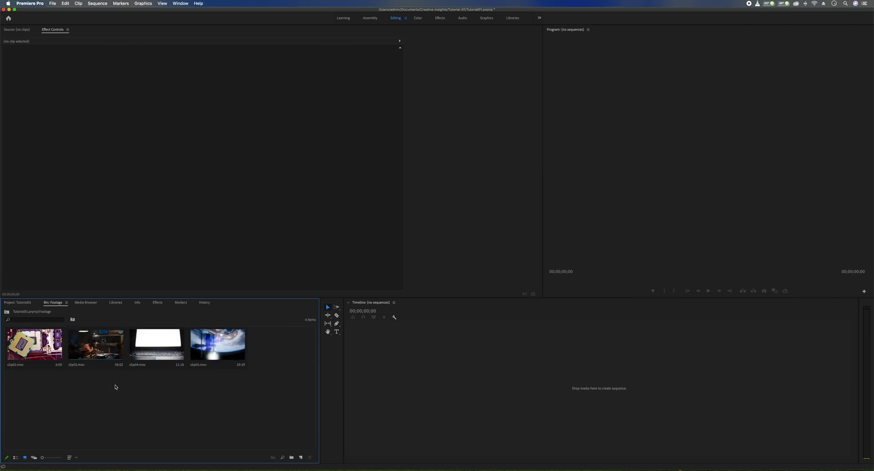
left_click(28, 346)
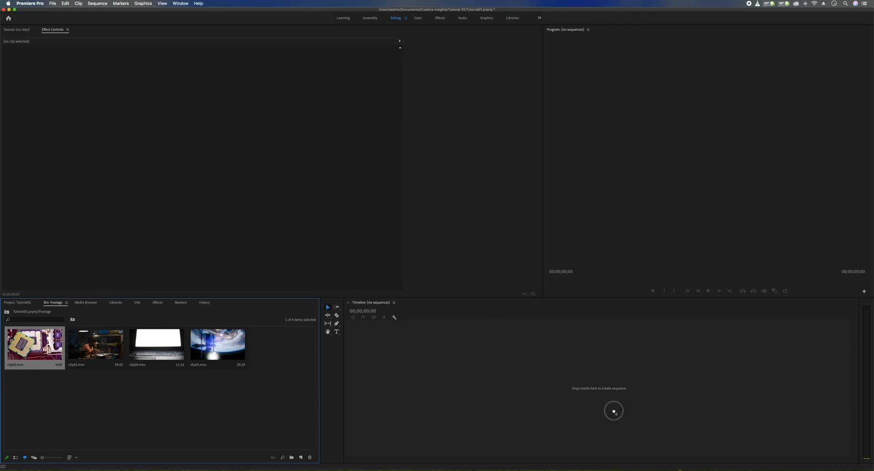
left_click_drag(547, 377, 548, 378)
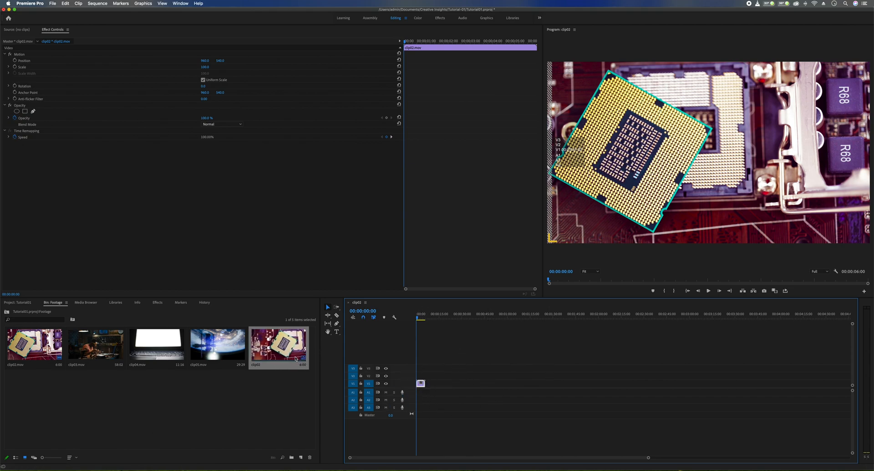
Move the clip02 sequence from the Footage bin to the project's top level and rename it Main Sequence
left_click(19, 302)
left_click_drag(18, 302, 210, 352)
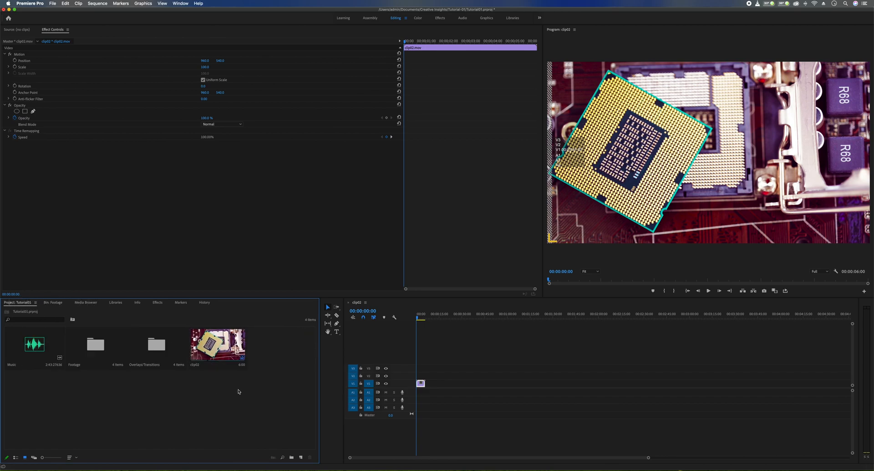
right_click(206, 344)
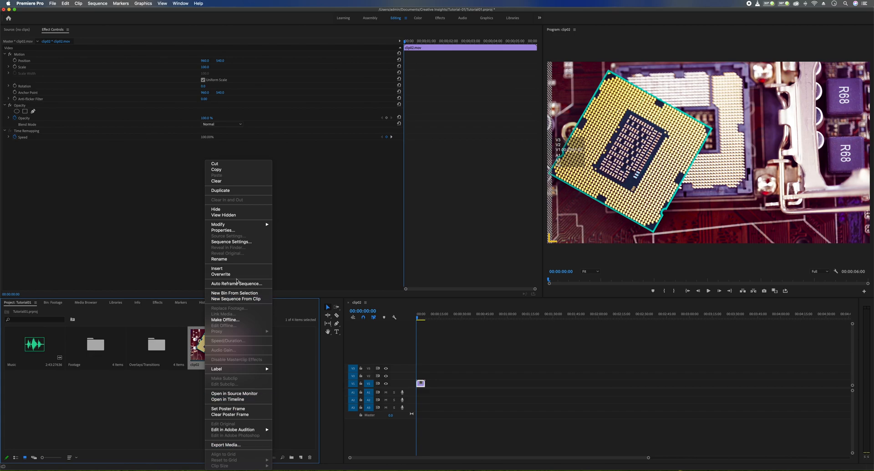
left_click(230, 258)
type("Main Se")
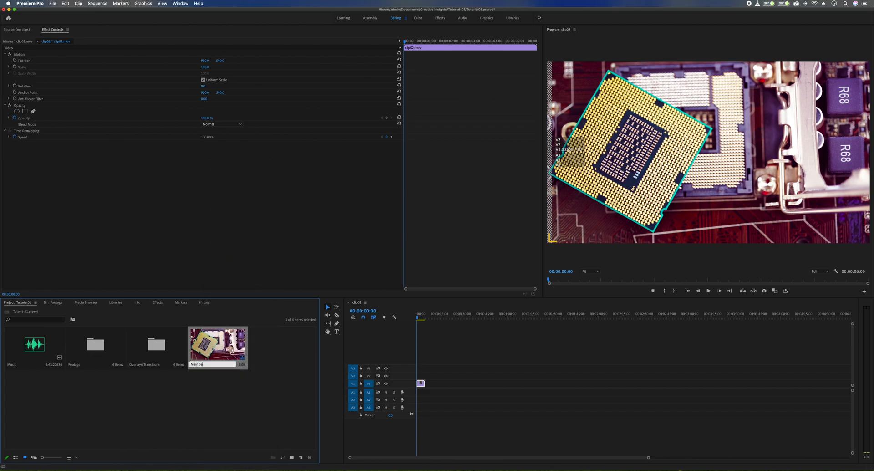
type("quence")
key("Return")
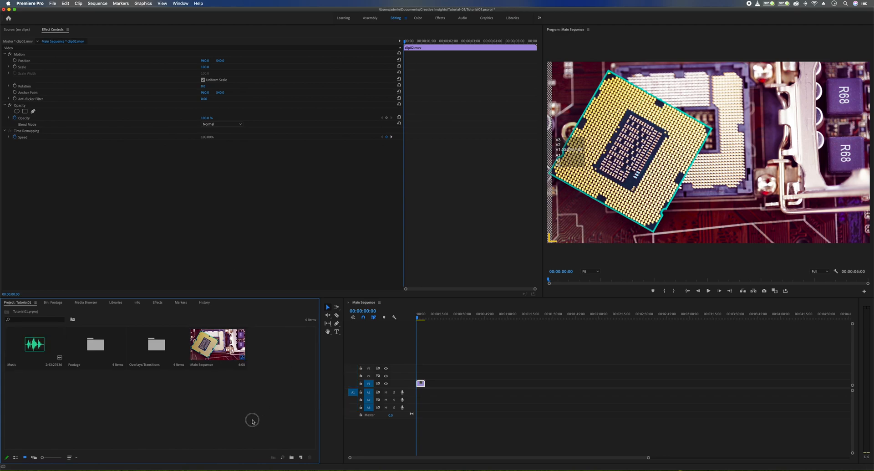
Delete the clip02.mov clip from the Main Sequence timeline
left_click_drag(479, 369, 396, 418)
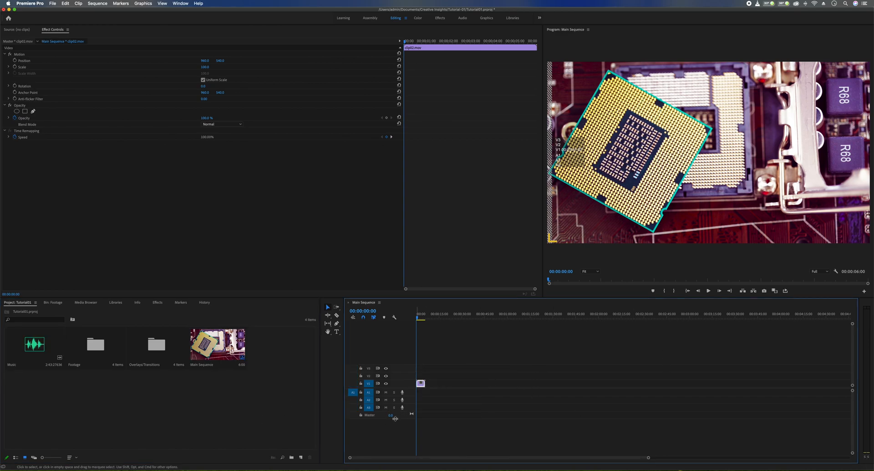
key("Delete")
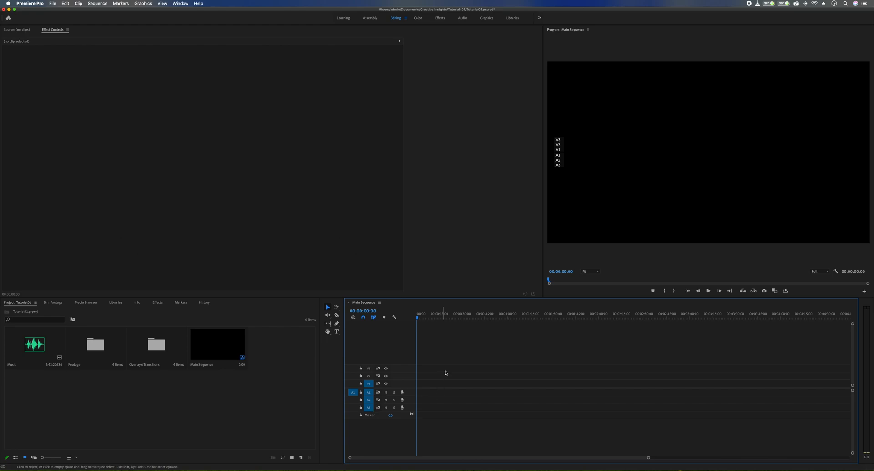
left_click_drag(424, 317, 390, 388)
left_click(594, 71)
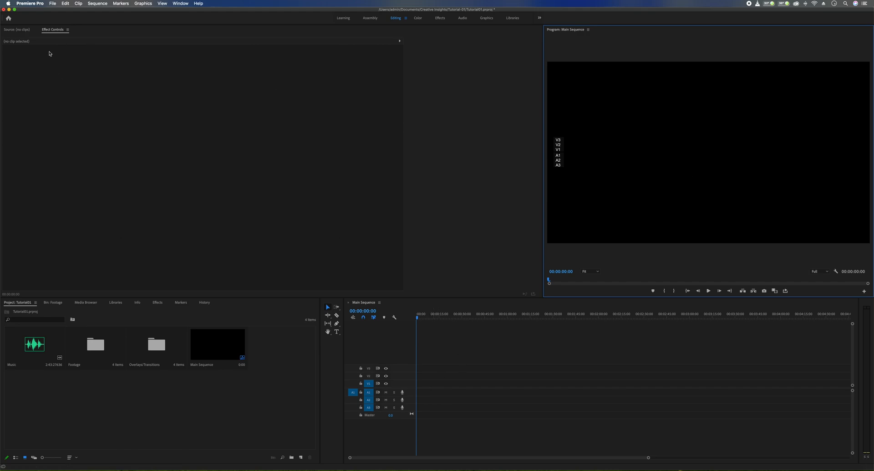
Load clip02.mov from the Footage bin into the Source monitor and place only its video on track V1 at the sequence start
left_click(26, 31)
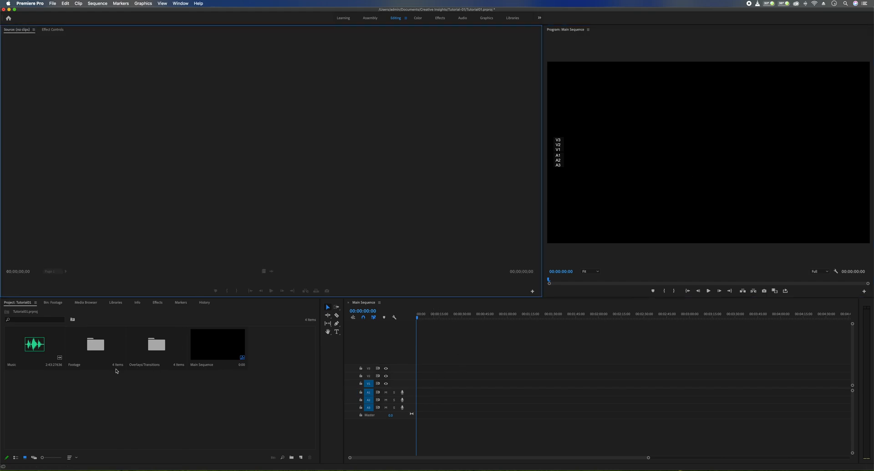
double_click(94, 351)
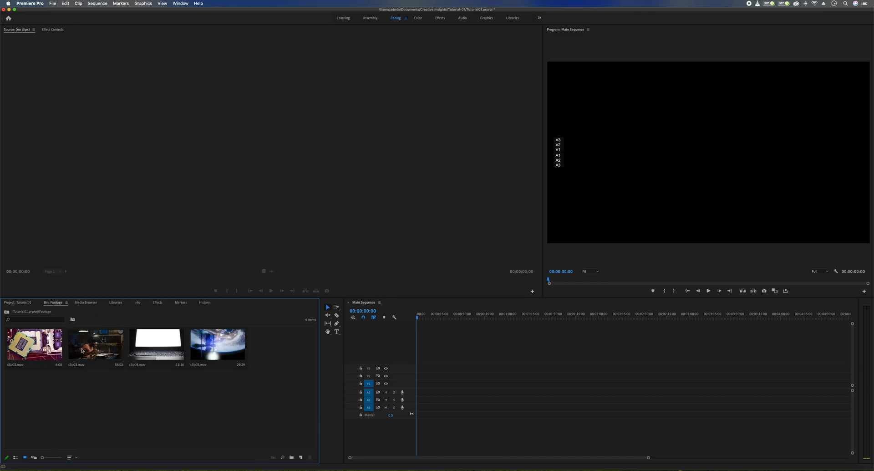
double_click(35, 361)
mouse_move(23, 282)
left_mouse_down()
mouse_move(517, 272)
mouse_move(144, 288)
mouse_move(16, 282)
left_mouse_up()
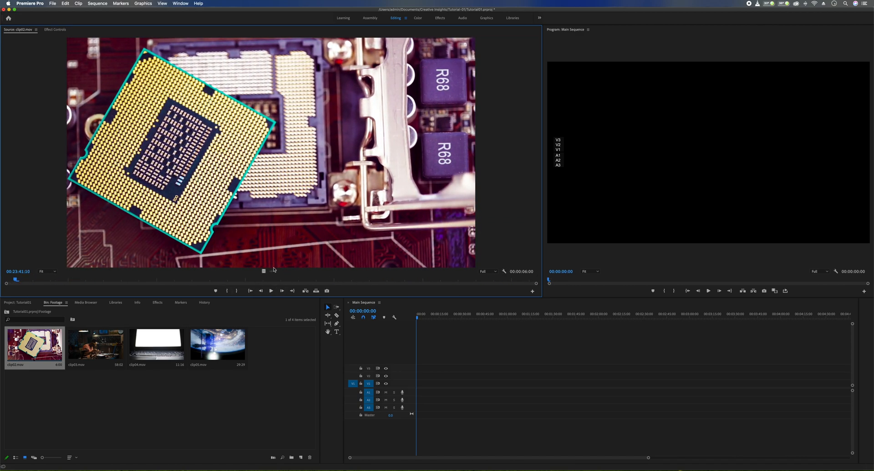
left_click_drag(264, 272, 417, 383)
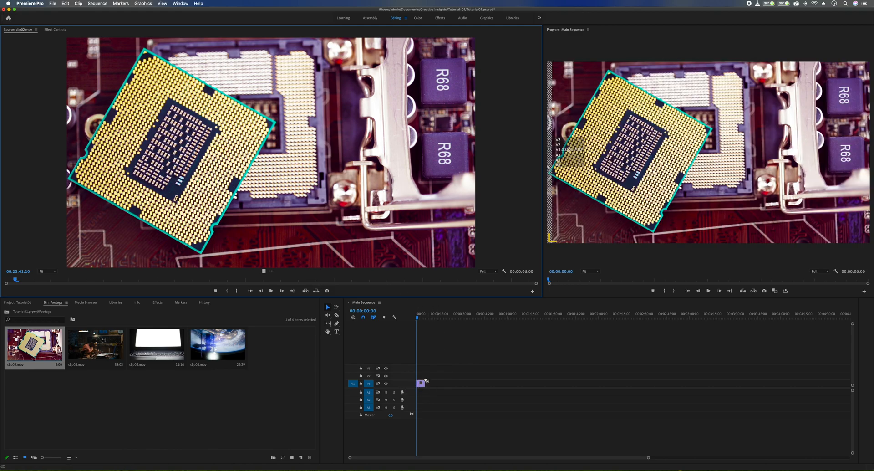
Select clip02.mov on track V1 and show its Effect Controls
key("b")
key("Right")
key("Right")
key("Right")
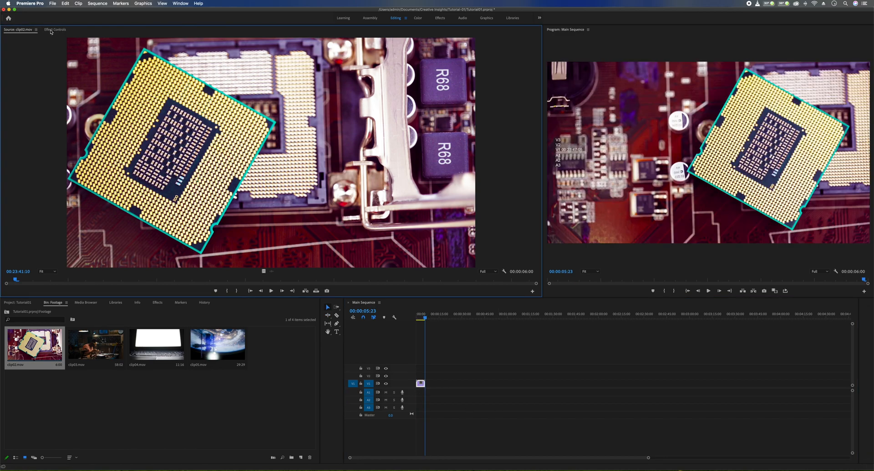
left_click(51, 30)
left_click(508, 405)
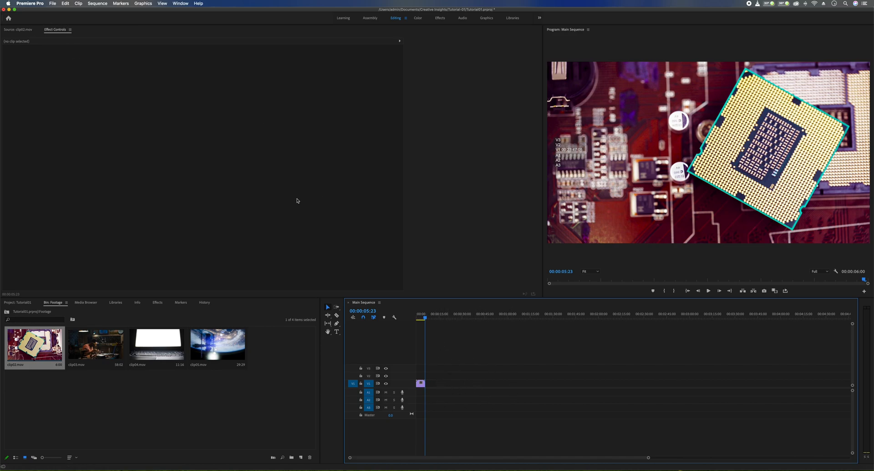
left_click(421, 384)
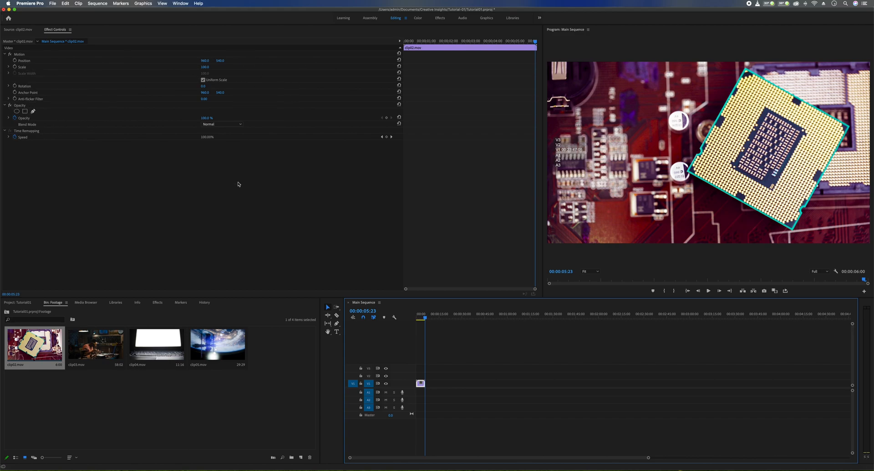
left_click(239, 181)
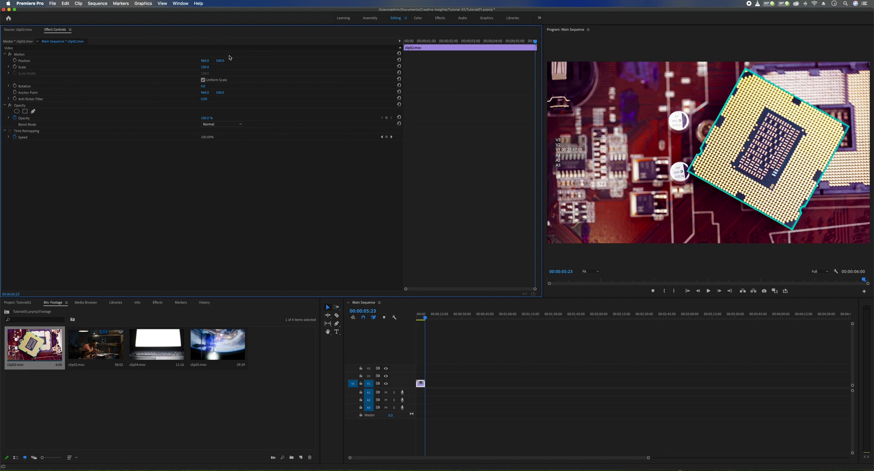
Play the sequence from the start to 00:00:03:05 and re-enable clip02.mov's opacity animation there to set a 100% keyframe
left_click(363, 317)
left_click_drag(424, 320, 408, 323)
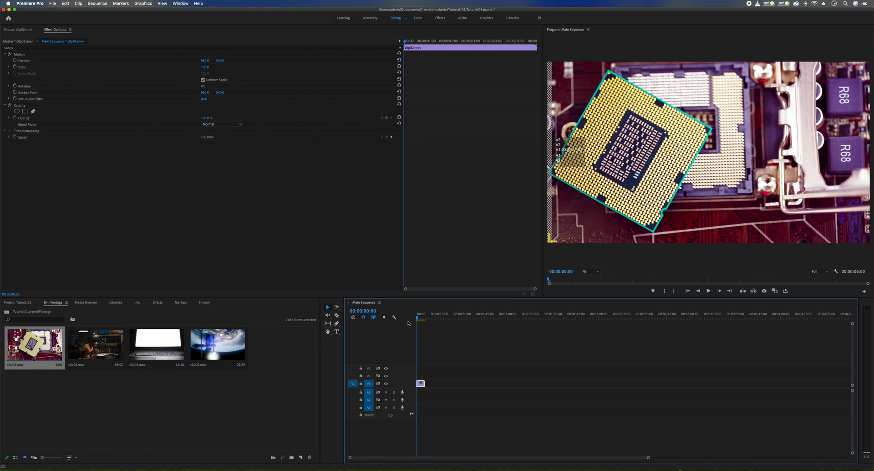
left_click(416, 318)
key("space")
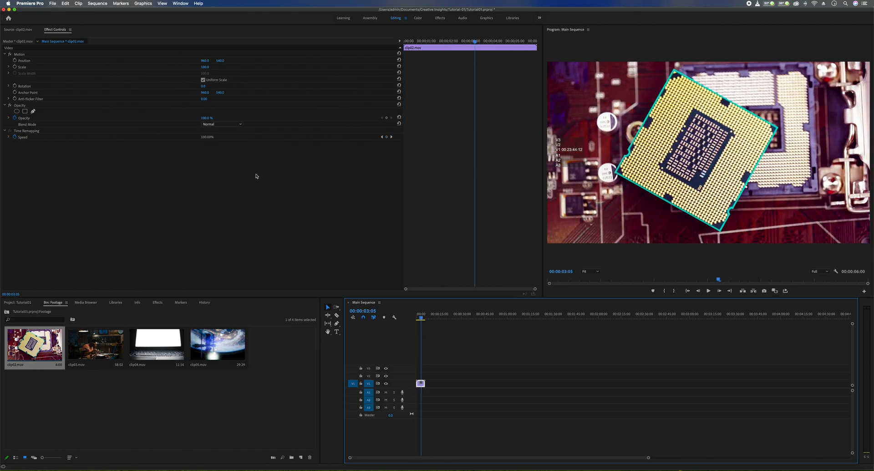
left_click(204, 188)
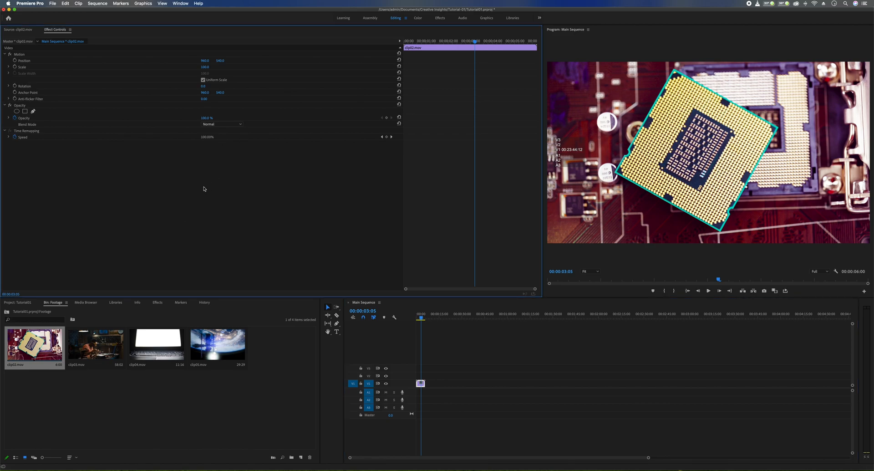
left_click(8, 118)
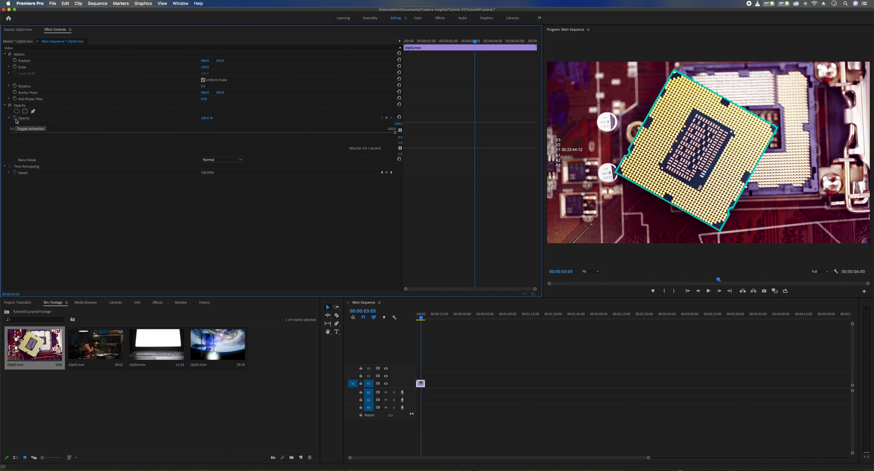
left_click(15, 119)
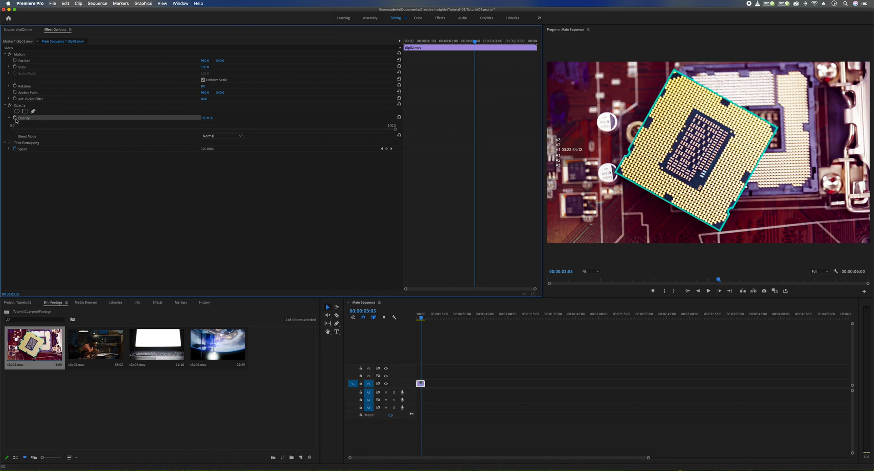
left_click(15, 118)
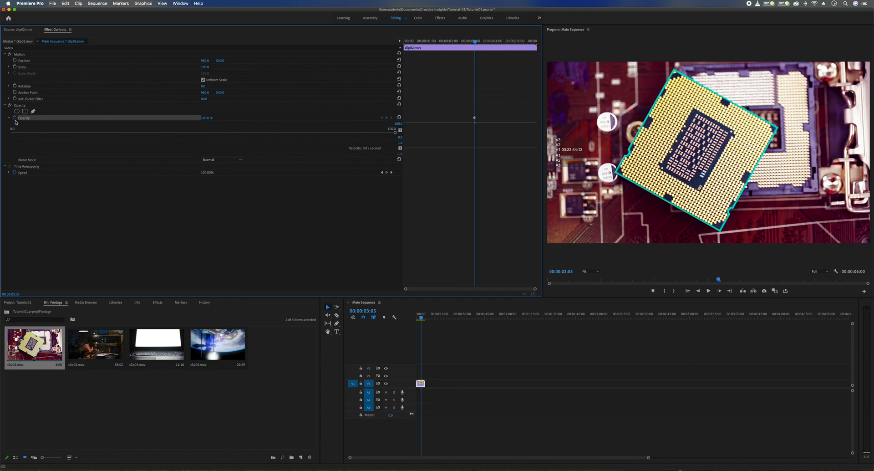
left_click(474, 118)
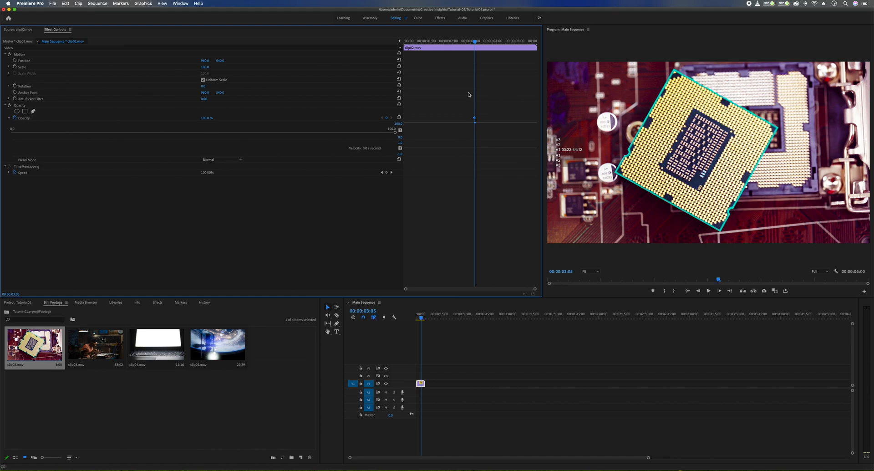
Set clip02.mov's opacity to 0% at the sequence start and play back the fade-in
left_click_drag(468, 43, 404, 46)
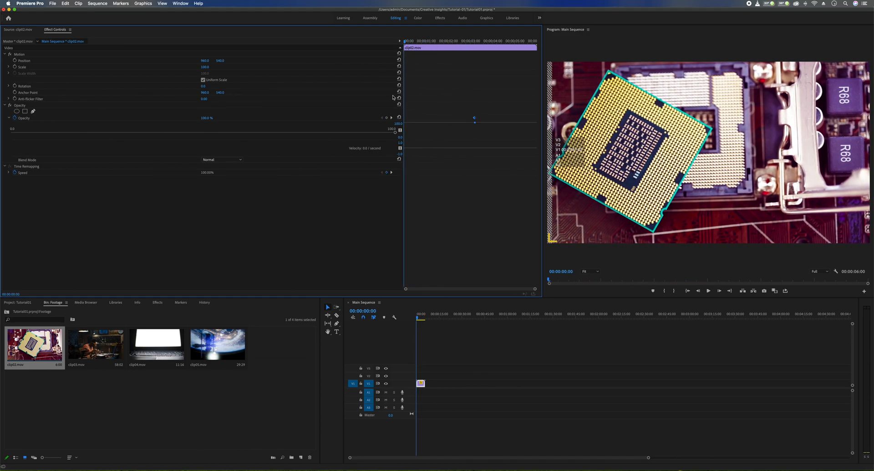
left_click_drag(207, 118, 182, 119)
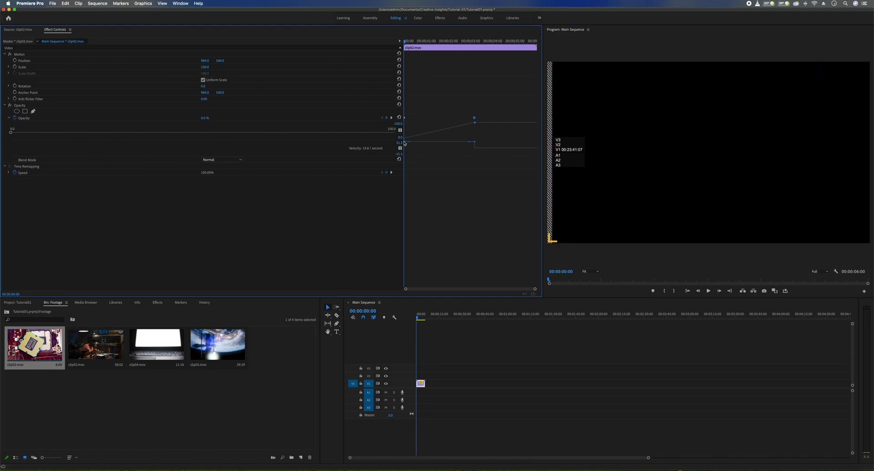
left_click(465, 121)
left_click(400, 43)
key("space")
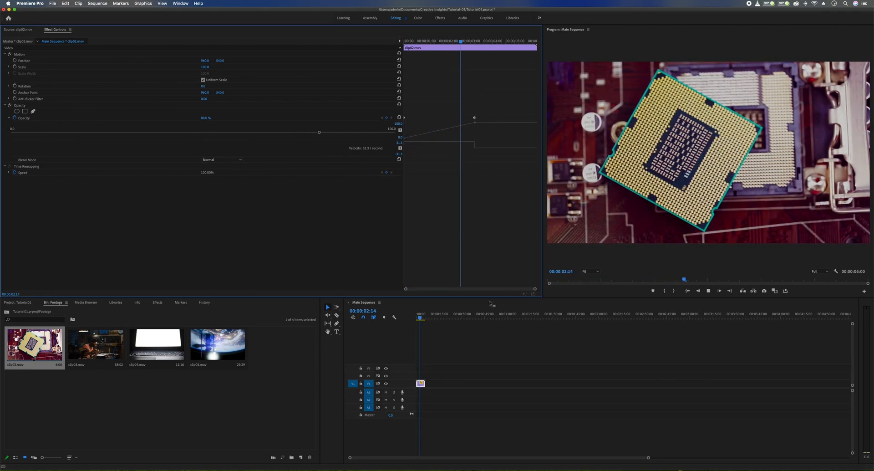
key("space")
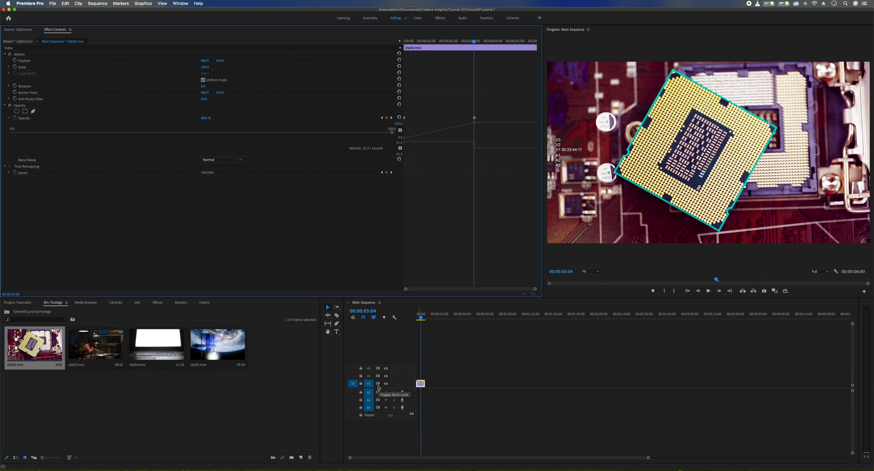
Expand the Video 1 track and enlarge the timeline scale so clip02.mov's opacity keyframes can be edited on the clip
double_click(383, 385)
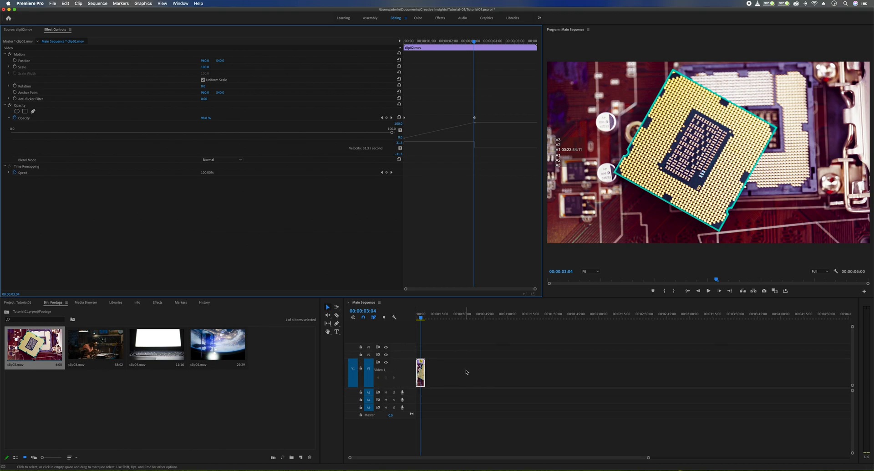
scroll(466, 371, "up", 5)
scroll(466, 372, "up", 5)
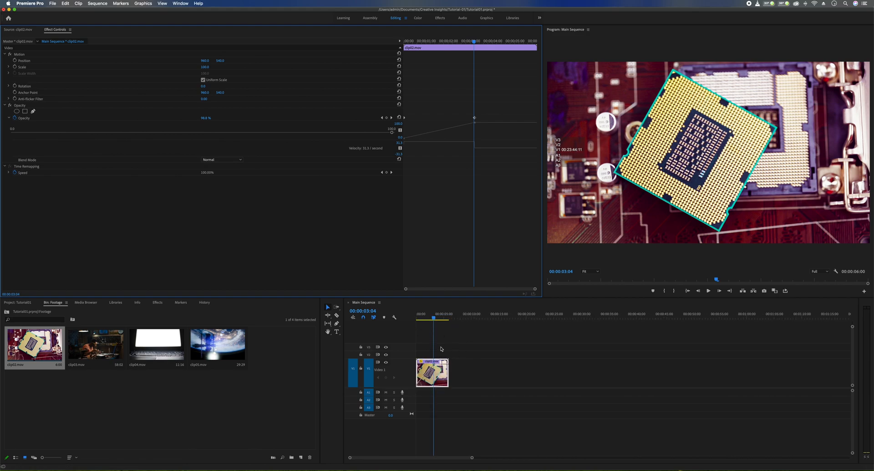
scroll(431, 379, "up", 5)
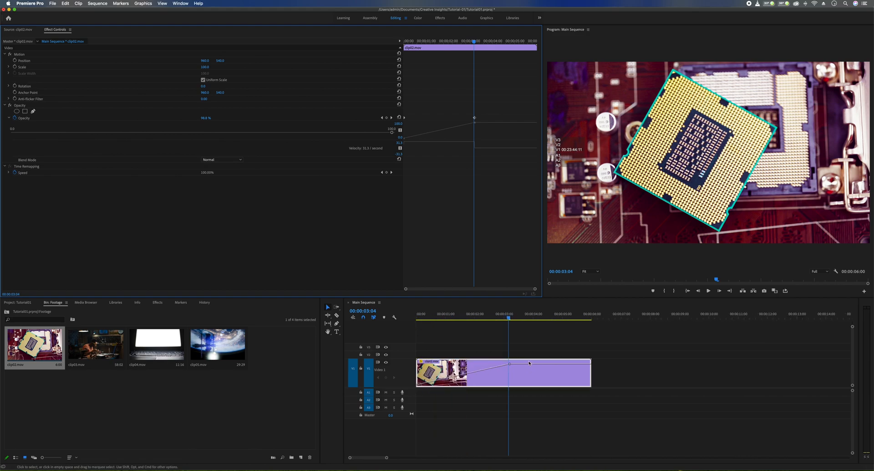
scroll(507, 364, "down", 1)
scroll(505, 358, "up", 1)
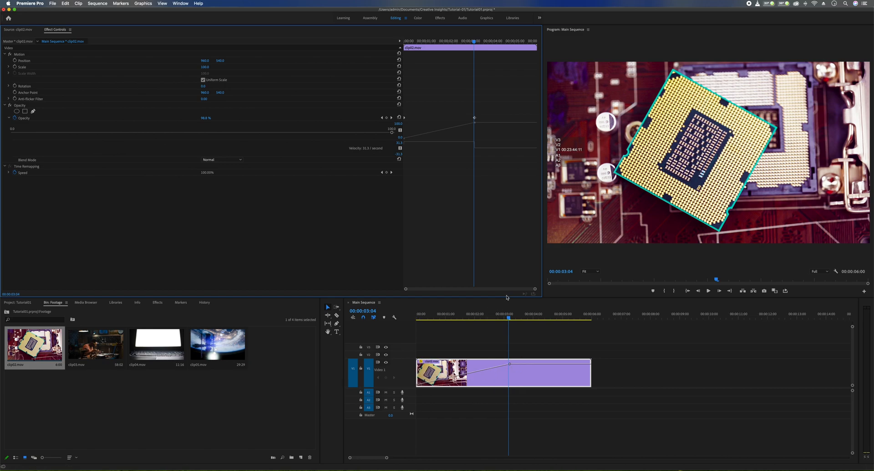
Raise clip02.mov's starting opacity keyframe to 100% on the timeline and lower the line between both keyframes to about 25%
left_click(418, 315)
left_click_drag(418, 385, 416, 362)
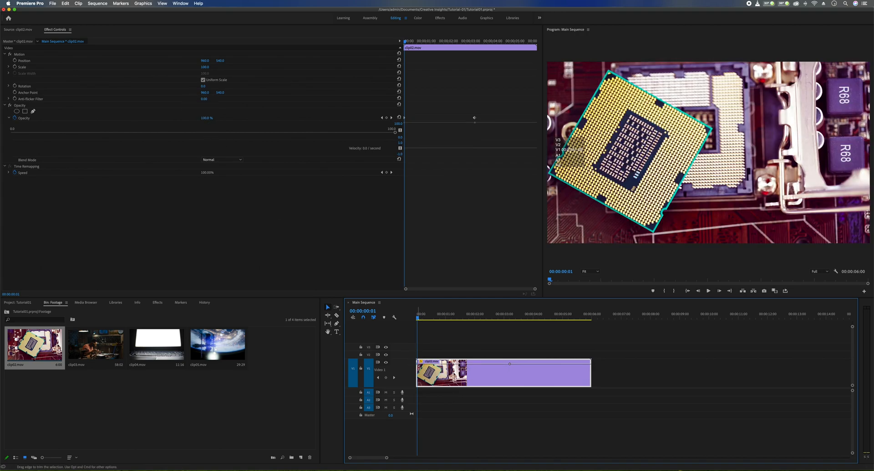
left_click_drag(421, 364, 421, 379)
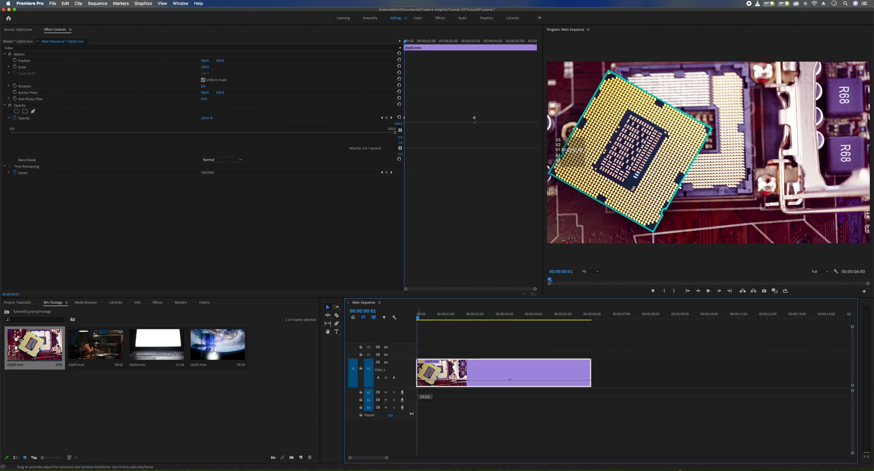
mouse_move(425, 314)
left_mouse_down()
mouse_move(491, 315)
mouse_move(412, 319)
left_mouse_up()
left_click(701, 388)
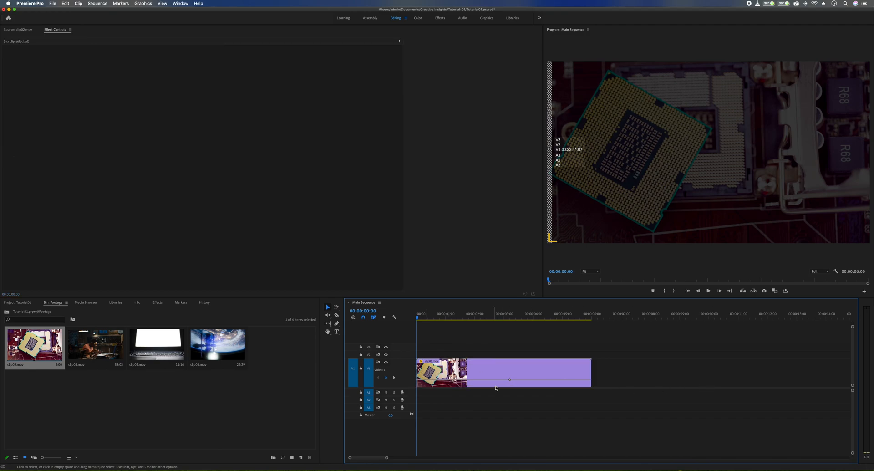
Shape the fade-in on the timeline clip with the first opacity keyframe at 0% and the second at 100%, and play it back
left_click_drag(509, 379, 506, 363)
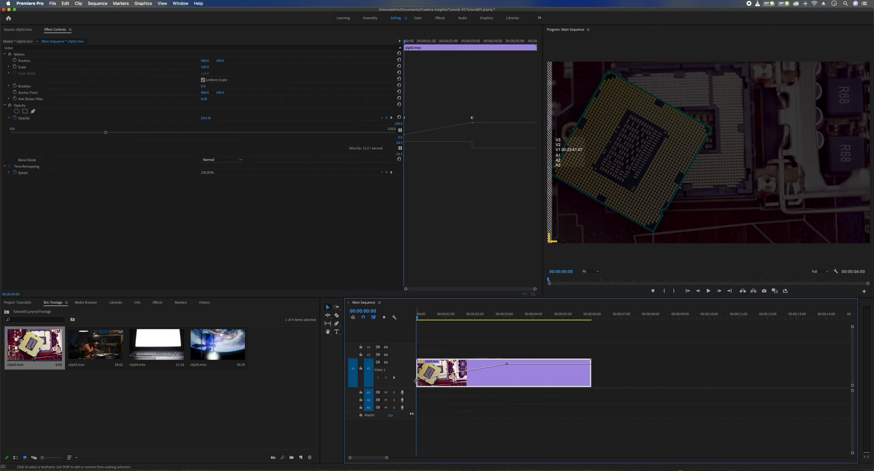
left_click_drag(417, 379, 418, 385)
key("space")
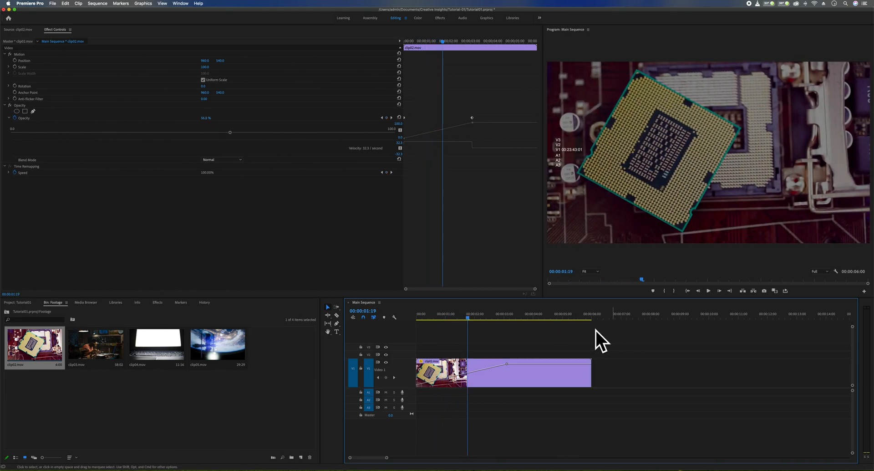
Remove clip02.mov from the Main Sequence and place the Music clip at the start of the Audio 1 track
key("Delete")
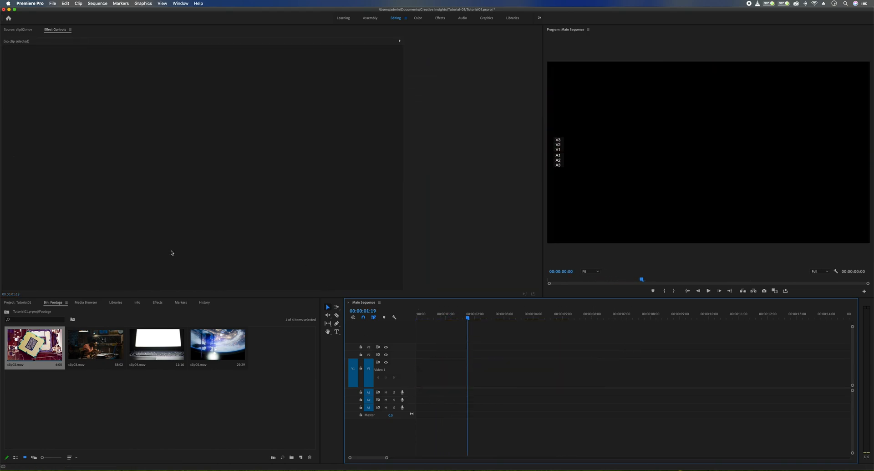
left_click(29, 303)
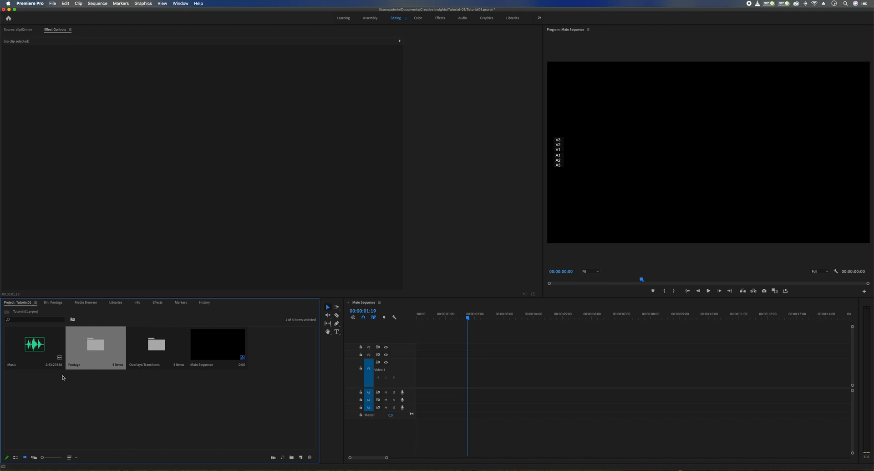
left_click_drag(37, 356, 411, 393)
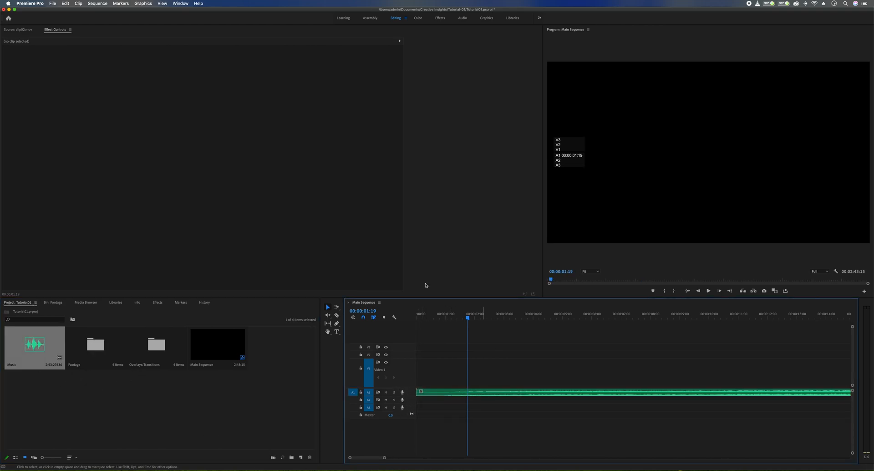
left_click(471, 315)
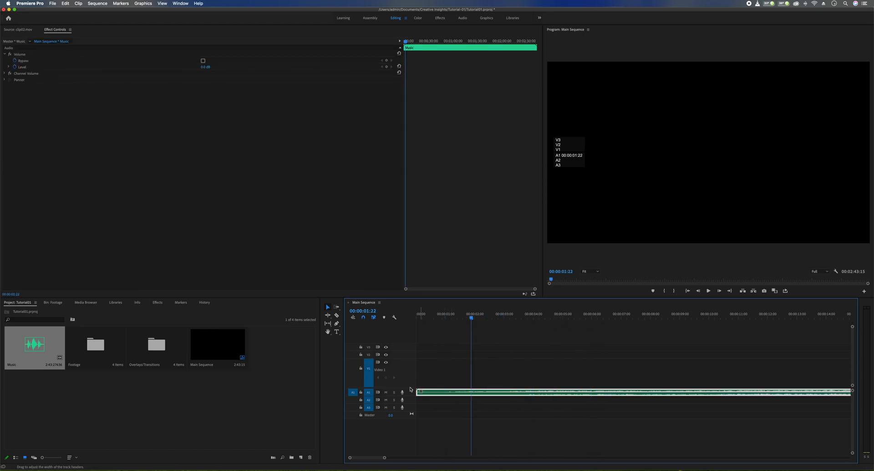
Solo and lock the Audio 1 track, and check on the music clip that it can no longer be selected
left_click(394, 393)
left_click(360, 393)
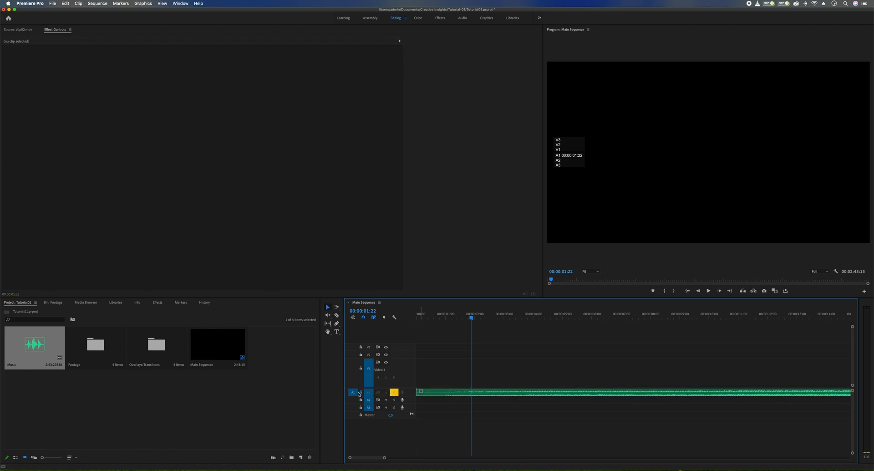
left_click(460, 400)
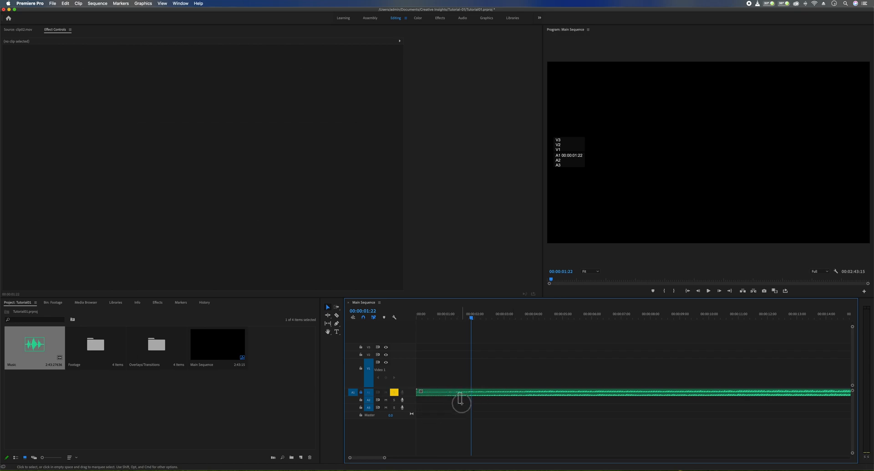
left_click(481, 391)
left_click(492, 392)
Collapse the Audio 1 track to its minimum height and lower the divider between tracks to give the video tracks more room
key("minus")
key("minus")
key("minus")
key("minus")
key("minus")
key("minus")
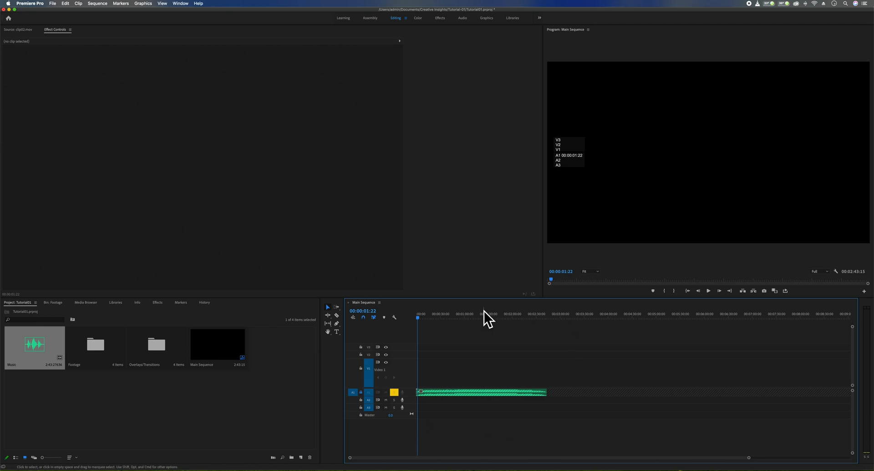
key("equal")
key("equal")
key("equal")
key("equal")
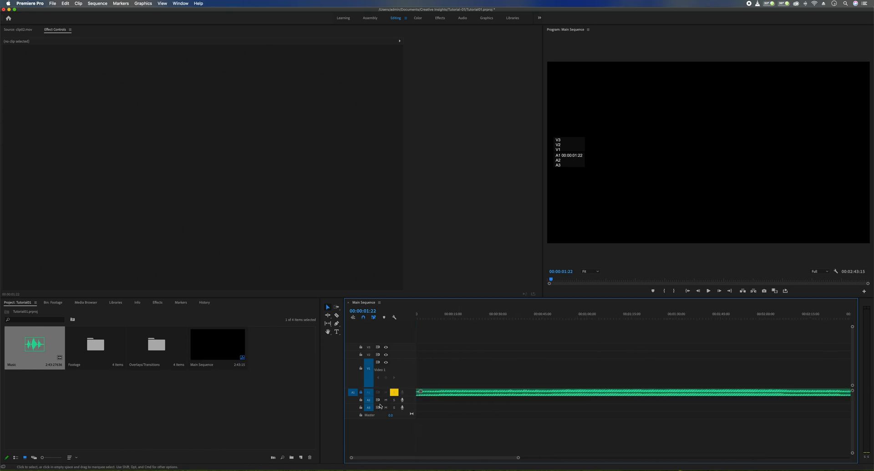
scroll(379, 397, "up", 5)
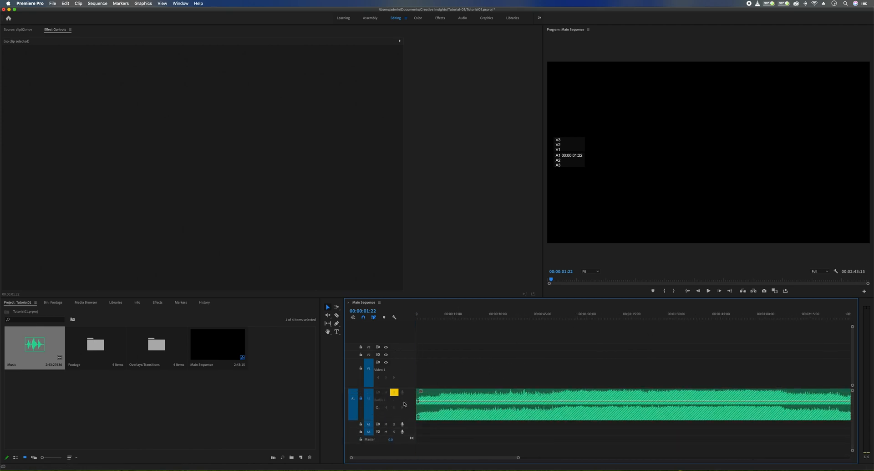
scroll(374, 410, "up", 5)
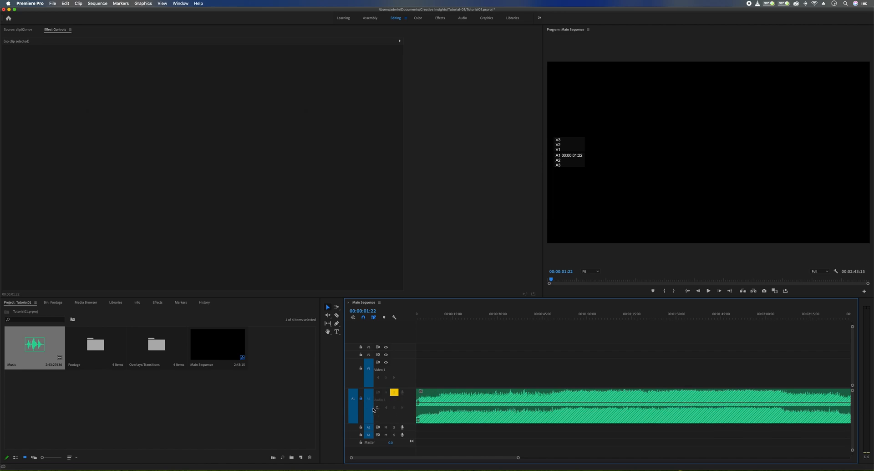
scroll(374, 410, "down", 10)
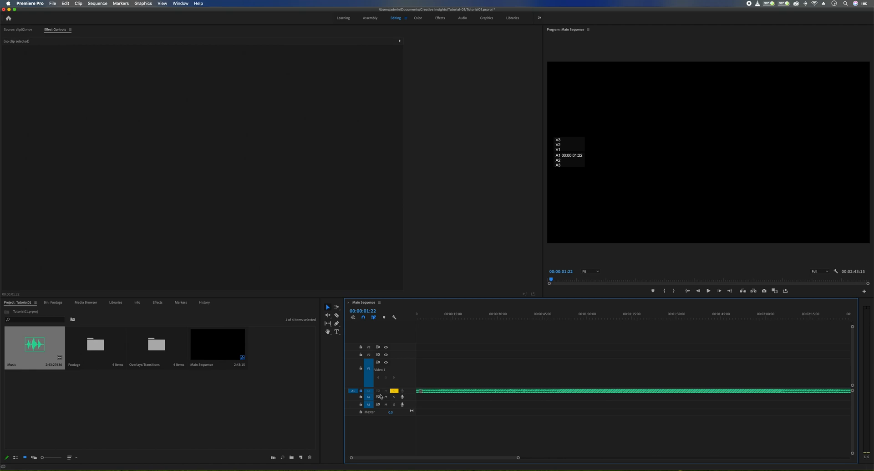
scroll(383, 410, "right", 1)
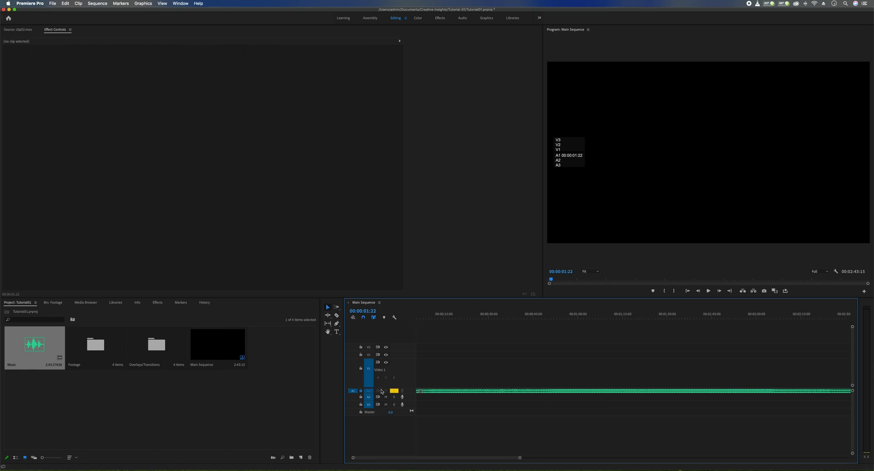
left_click_drag(381, 391, 384, 435)
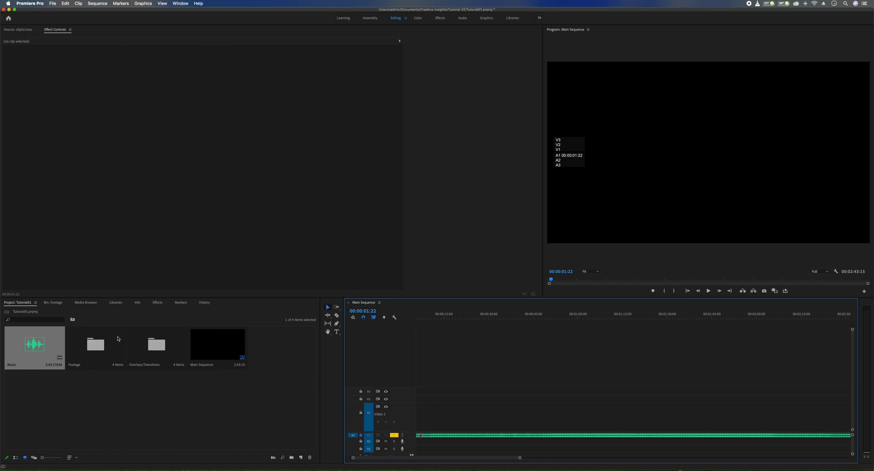
Open the Footage bin and scrub through clip05.mov in the Source Monitor
double_click(97, 345)
left_click_drag(259, 446, 70, 406)
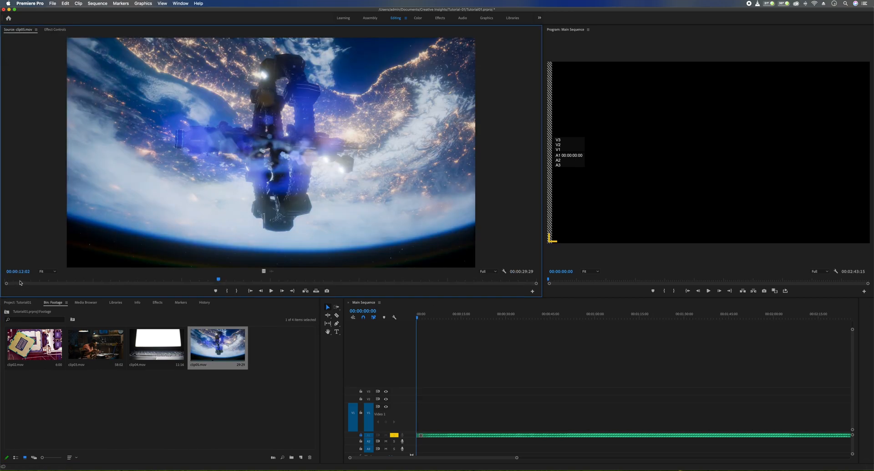
left_click_drag(19, 282, 561, 276)
left_click_drag(160, 282, 6, 288)
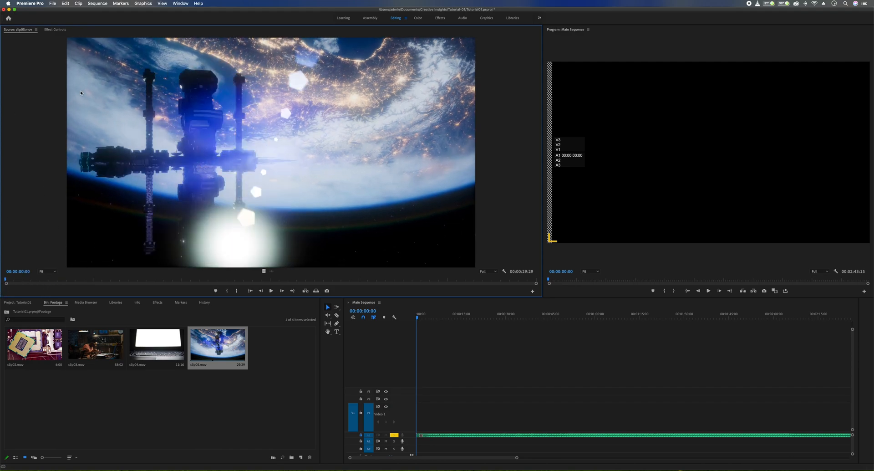
Preview clip02.mov, clip03.mov and clip04.mov from the Footage bin in the Source Monitor
left_click(193, 426)
double_click(34, 344)
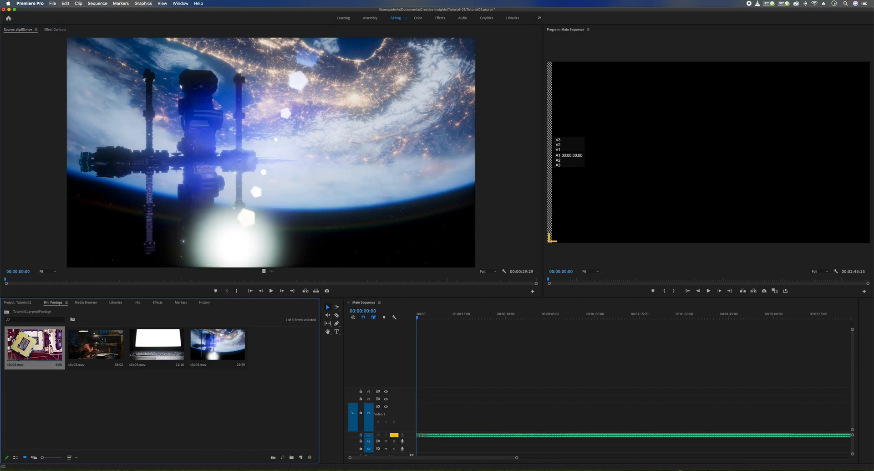
left_click_drag(9, 281, 298, 272)
double_click(95, 344)
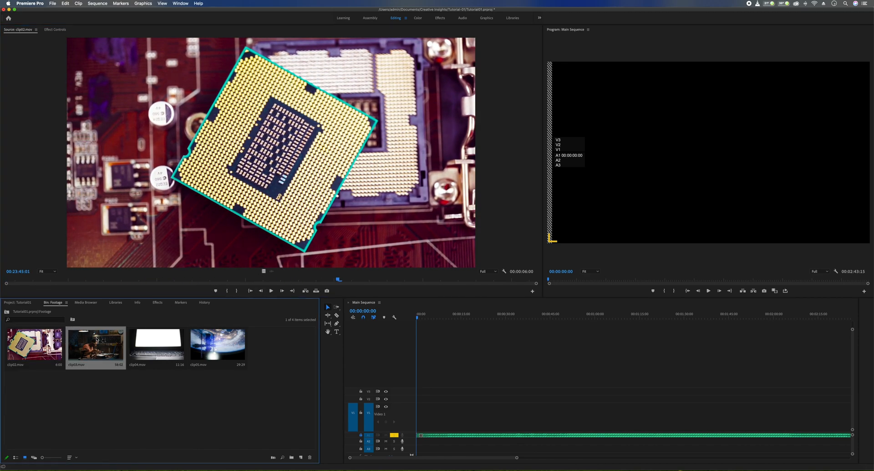
left_click_drag(13, 281, 142, 288)
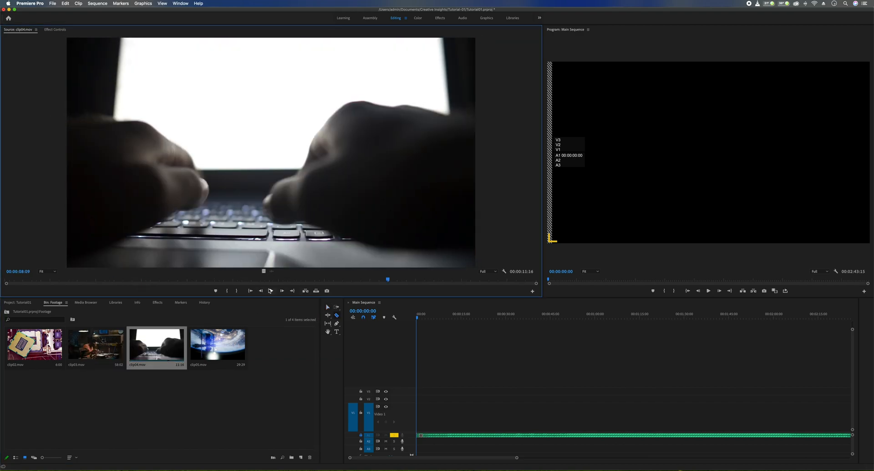
left_click(271, 290)
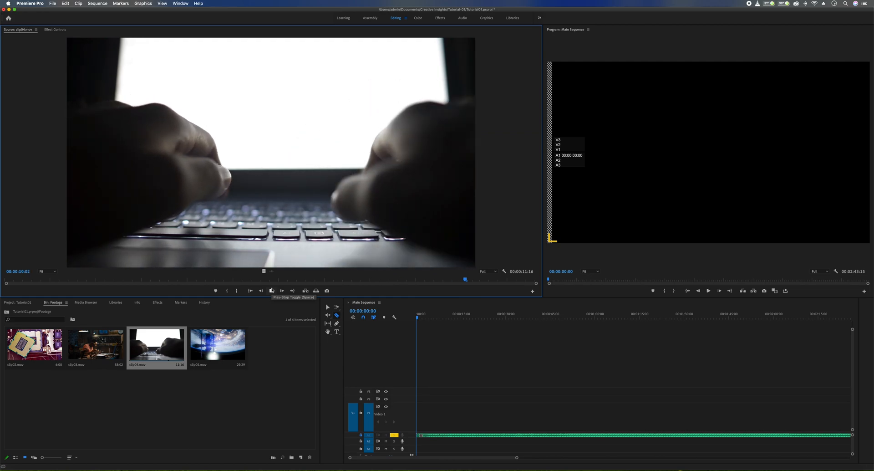
Place clip05.mov at the start of Video 1 above the music and play the sequence at an enlarged timeline scale
left_click(215, 338)
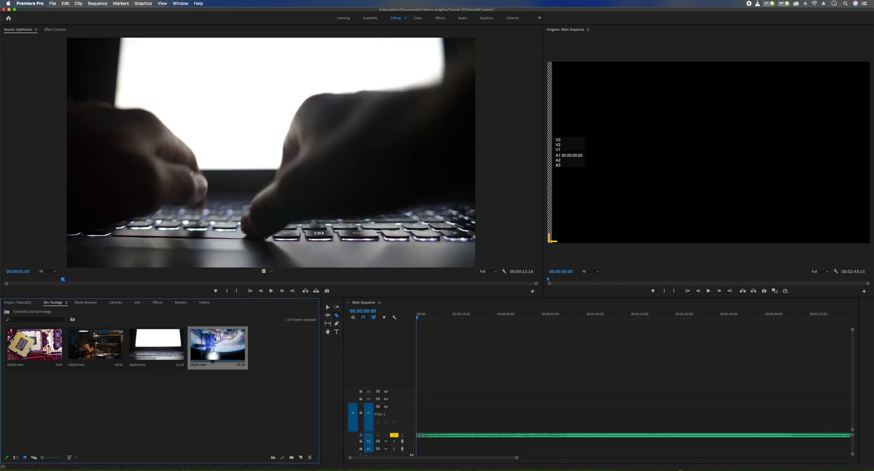
double_click(215, 338)
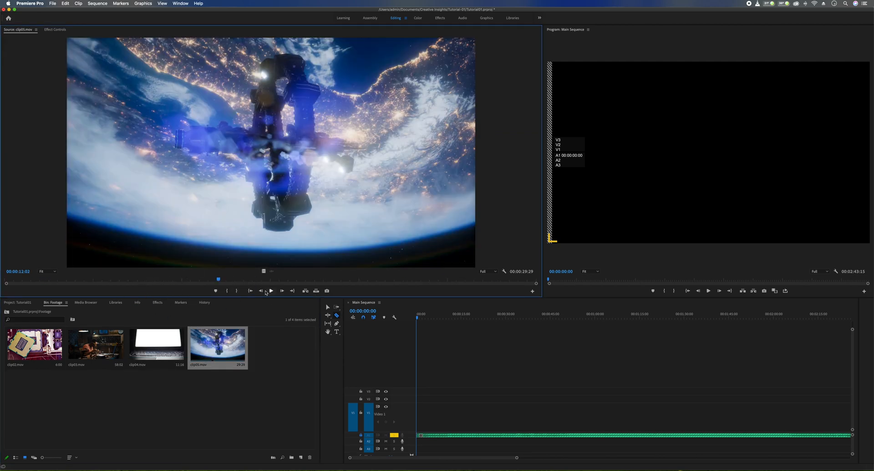
left_click_drag(214, 350, 401, 415)
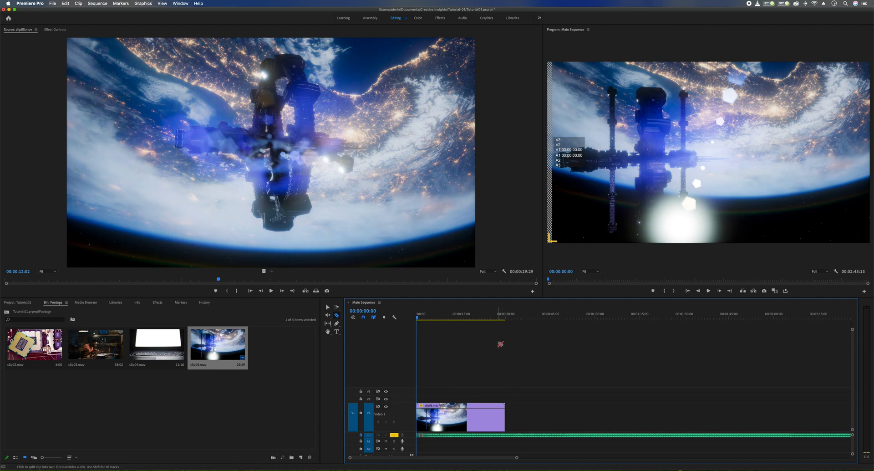
key("v")
key("space")
key("=")
key("=")
key("=")
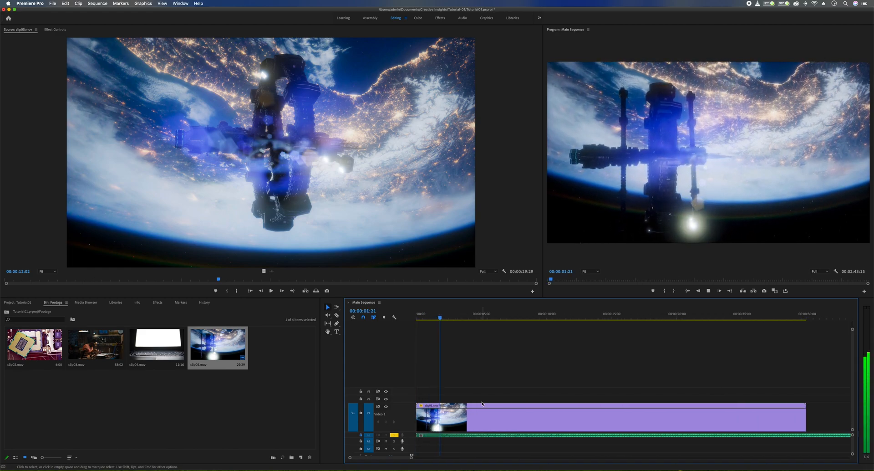
key("XF86AudioLowerVolume")
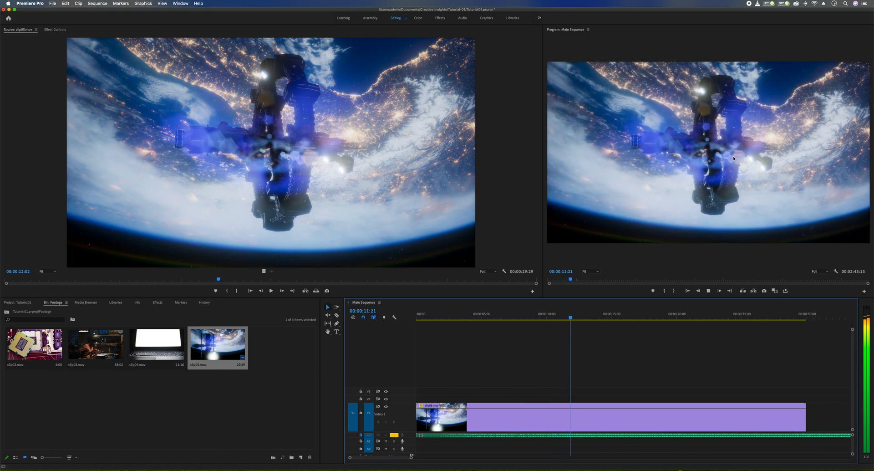
Set the playhead to 00:00:09:07 and split clip05.mov there with the Razor tool
left_click_drag(593, 317, 537, 324)
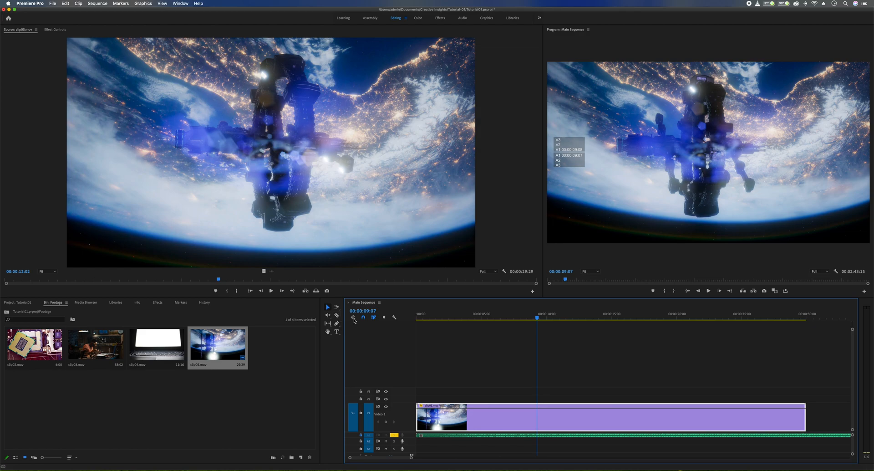
key("c")
left_click(328, 308)
key("c")
left_click(538, 415)
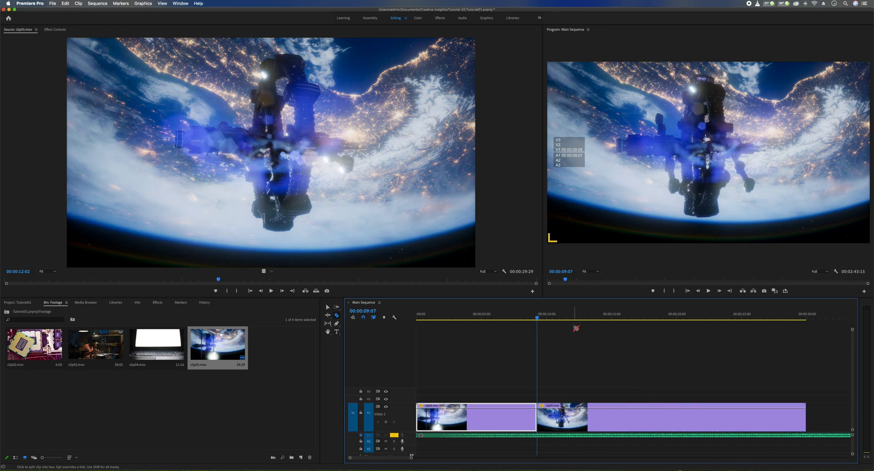
Move the second part of clip05.mov to the end of the music and select the gap between the two parts
key("v")
key("backslash")
left_click_drag(453, 422, 676, 422)
left_click(560, 414)
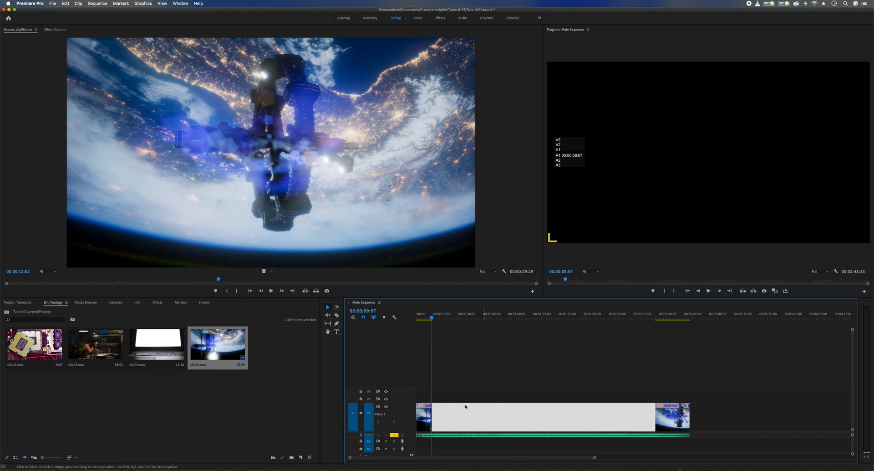
Play the sequence from its start past the end of the first clip05.mov part and stop at 00:00:12:12
left_click_drag(595, 457, 453, 457)
key("Home")
key("space")
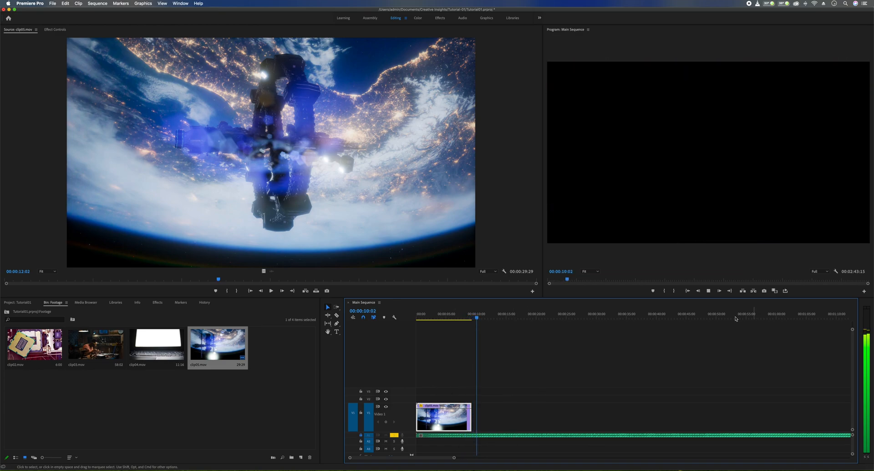
left_click(708, 291)
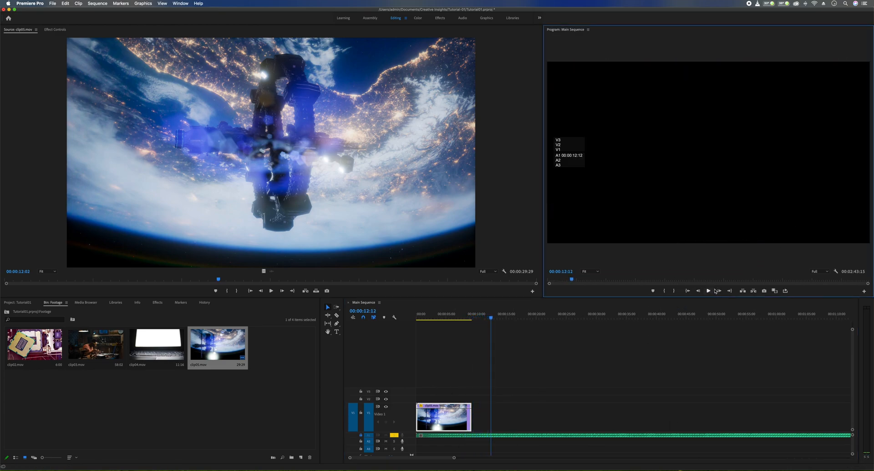
Add clip02.mov, clip03.mov and clip04.mov in a row after the first clip05.mov part, followed directly by its closing part
left_click(56, 371)
left_click(19, 355)
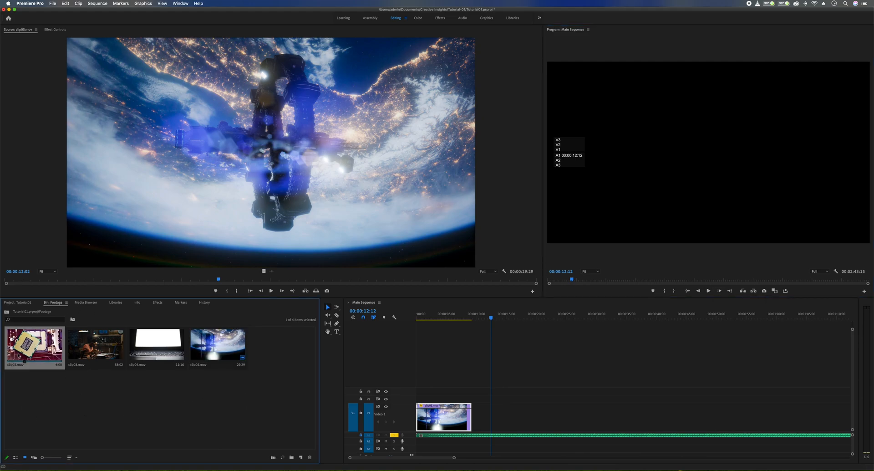
double_click(19, 356)
left_click_drag(27, 346, 476, 422)
left_click_drag(96, 346, 512, 408)
key("minus")
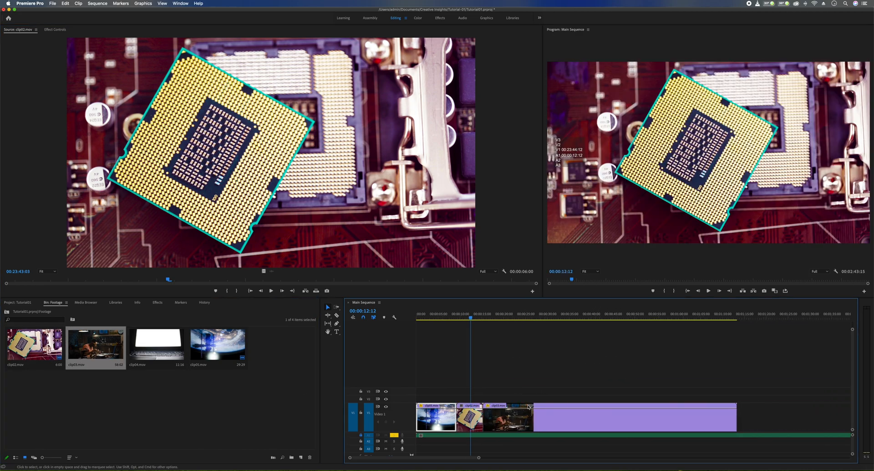
left_click_drag(157, 346, 583, 418)
key("minus")
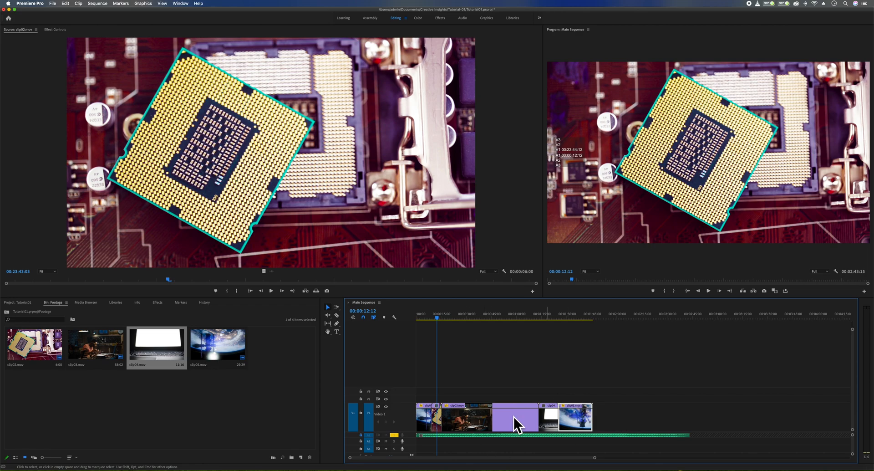
Enlarge the timeline scale around the last clips and increase the Audio 1 track height to show the music's waveform
scroll(543, 431, "up", 2)
scroll(542, 431, "up", 2)
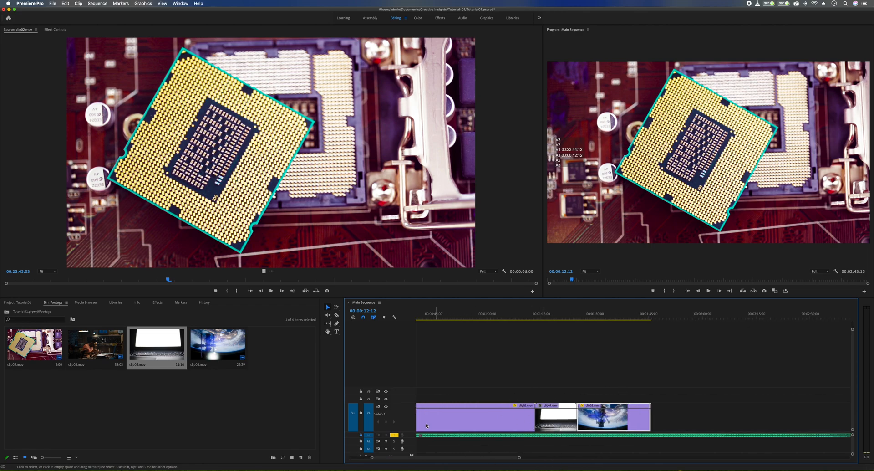
left_click_drag(383, 438, 394, 448)
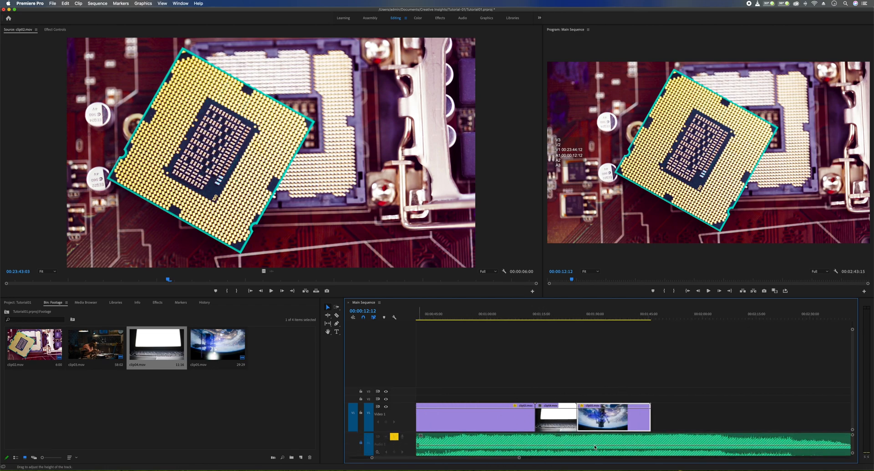
scroll(394, 448, "left", 3)
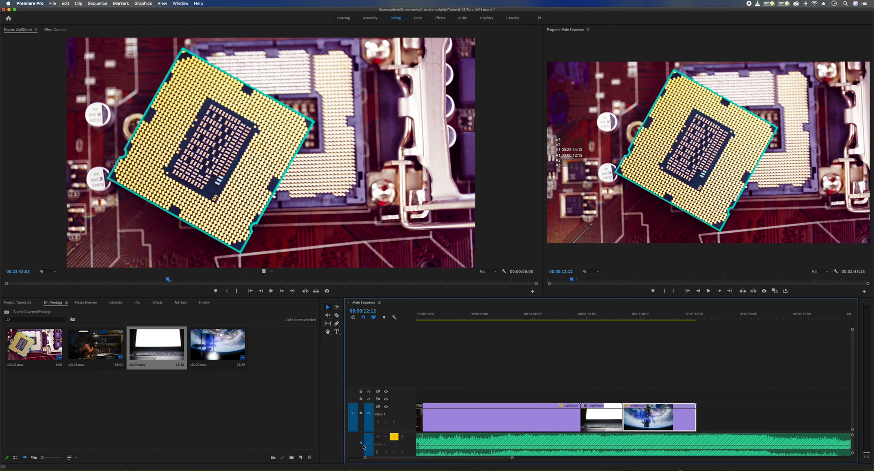
Try raising and lowering the music's volume level on Audio 1 while the sequence plays, and bring it back to its original level
scroll(698, 419, "up", 3)
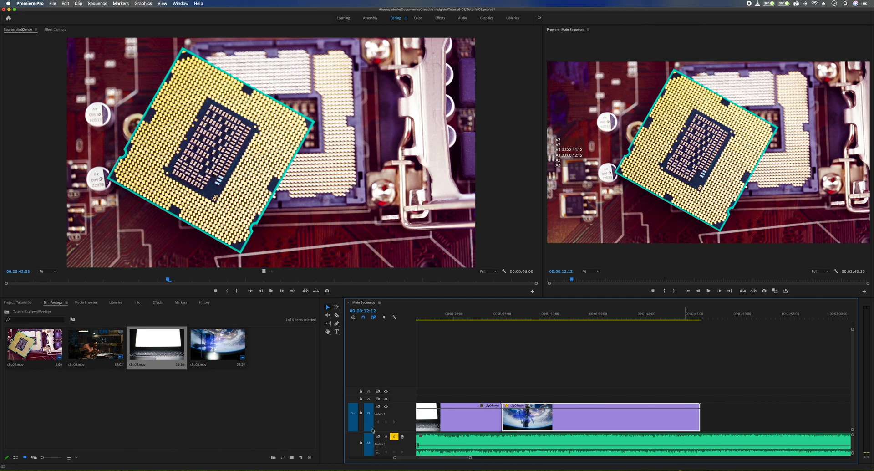
scroll(381, 389, "down", 2)
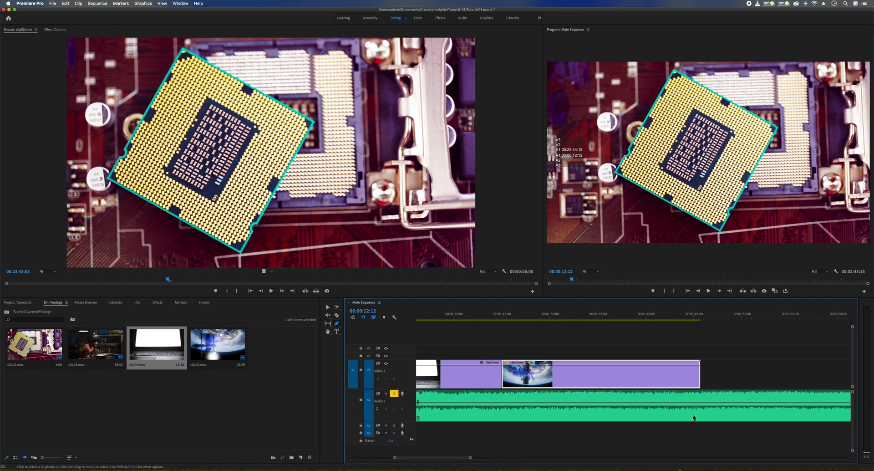
key("v")
scroll(670, 414, "up", 2)
scroll(688, 389, "down", 1)
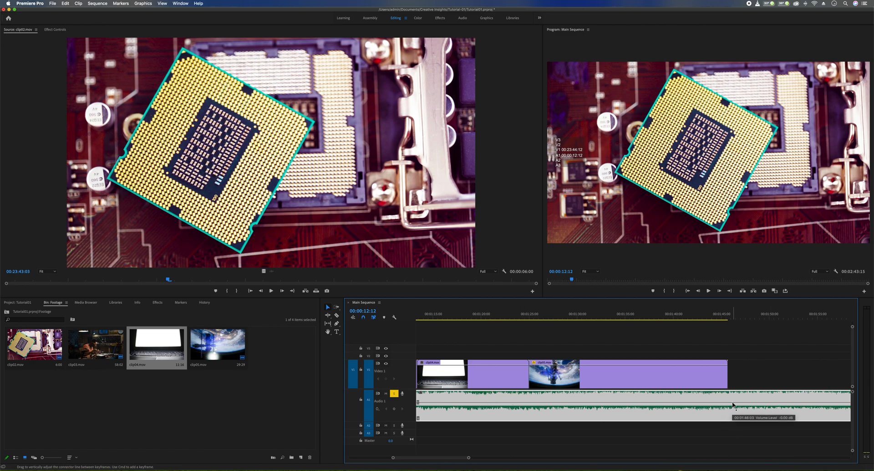
left_click_drag(733, 404, 733, 391)
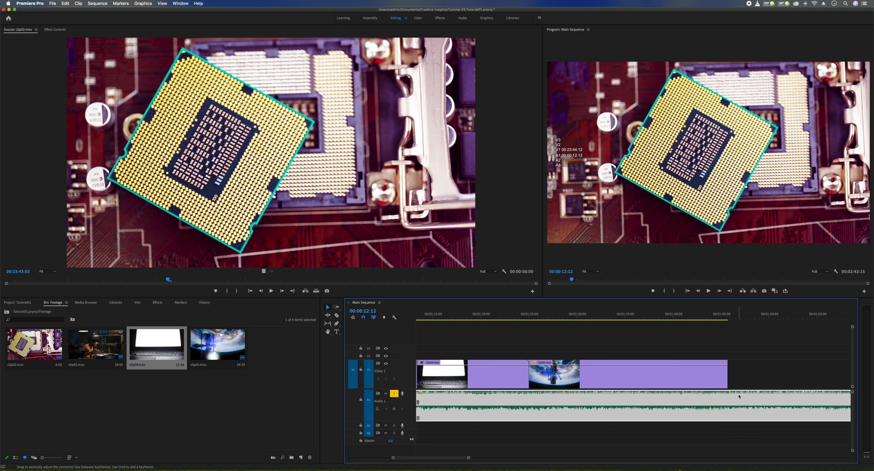
key("space")
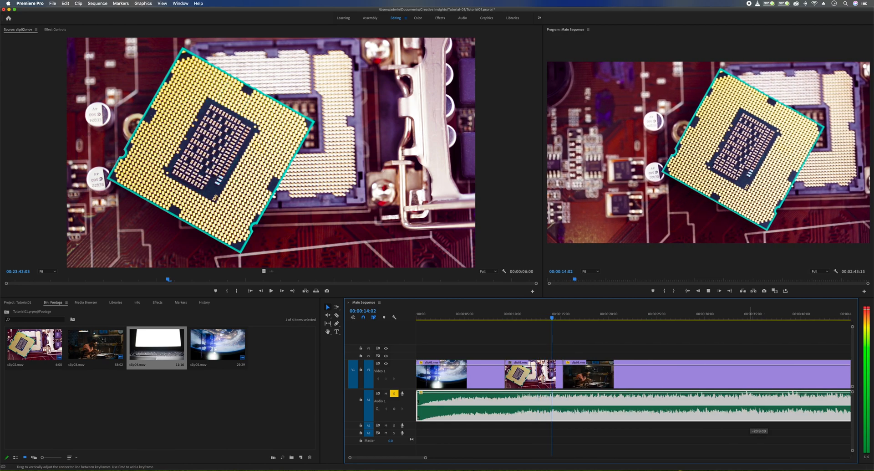
left_click_drag(760, 416, 744, 403)
Fade out the music with a volume keyframe at 00:01:39:05 and a second, lowered one at the end of the closing clip05.mov part
scroll(749, 400, "right", 10)
scroll(754, 399, "left", 6)
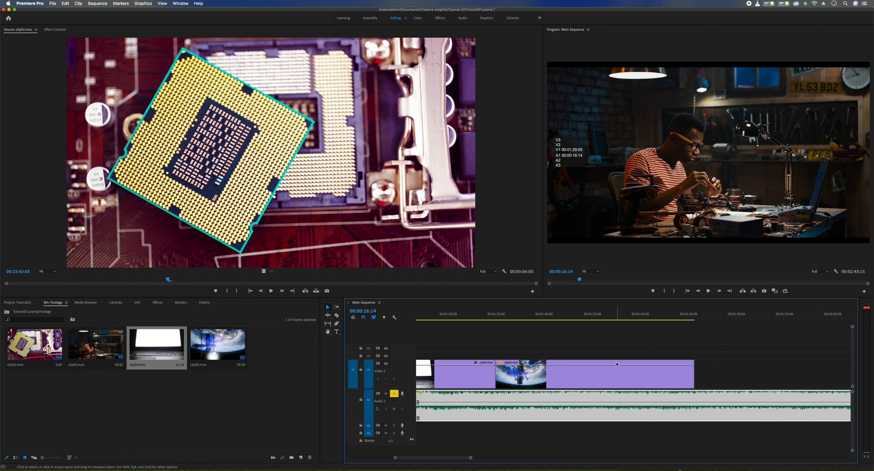
left_click(615, 315)
key("space")
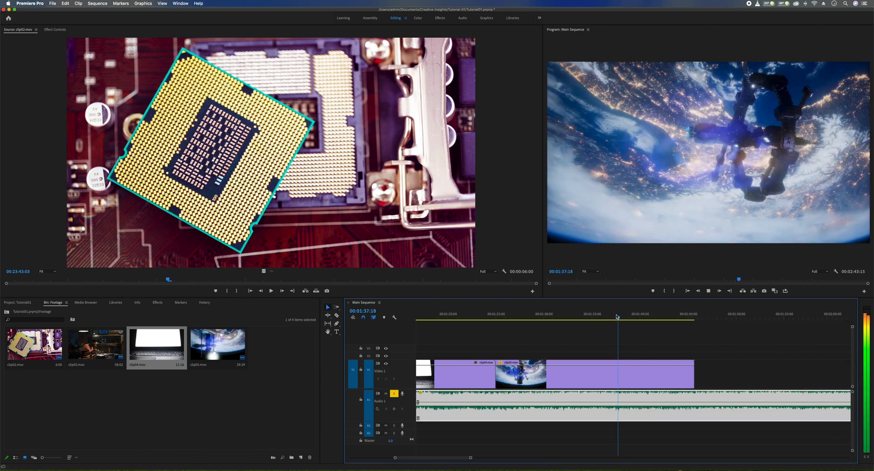
key("space")
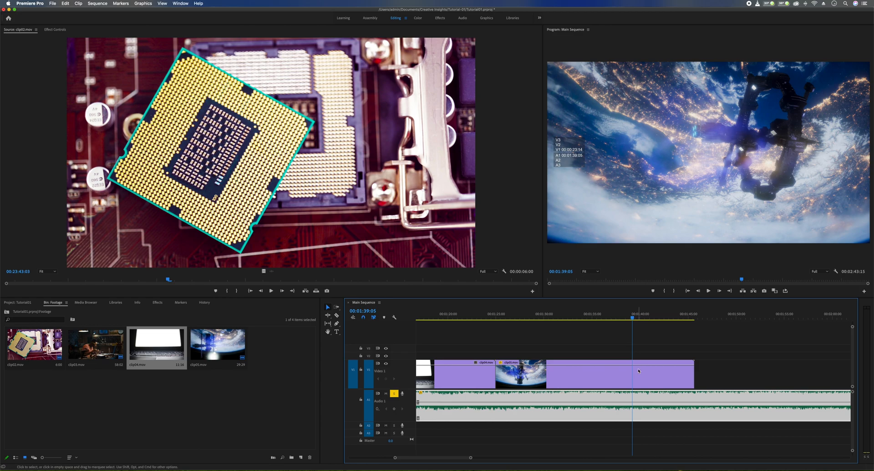
key("p")
left_click(694, 403)
left_click_drag(694, 403, 693, 419)
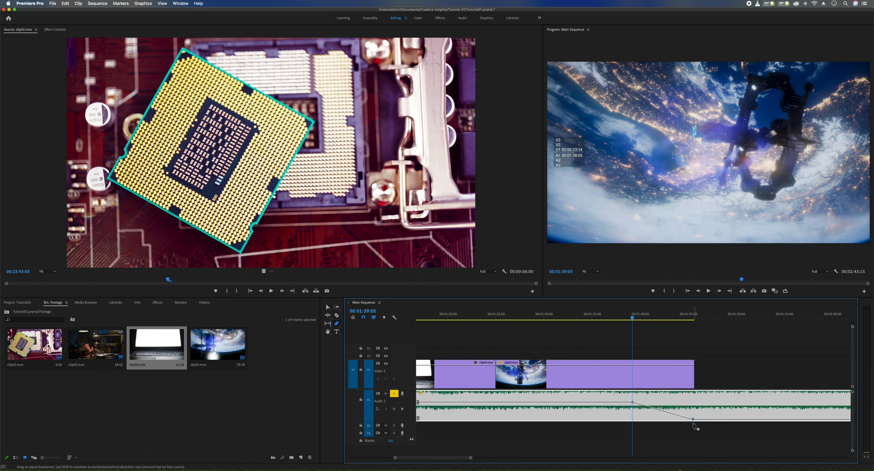
Play the music's fade-out to the end of the last clip and return the playhead to the sequence start
key("space")
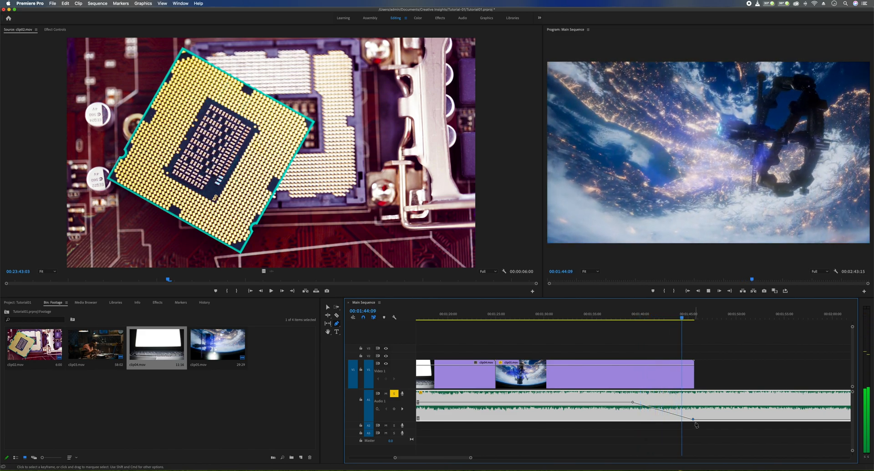
key("space")
key("v")
left_click_drag(693, 435, 630, 436)
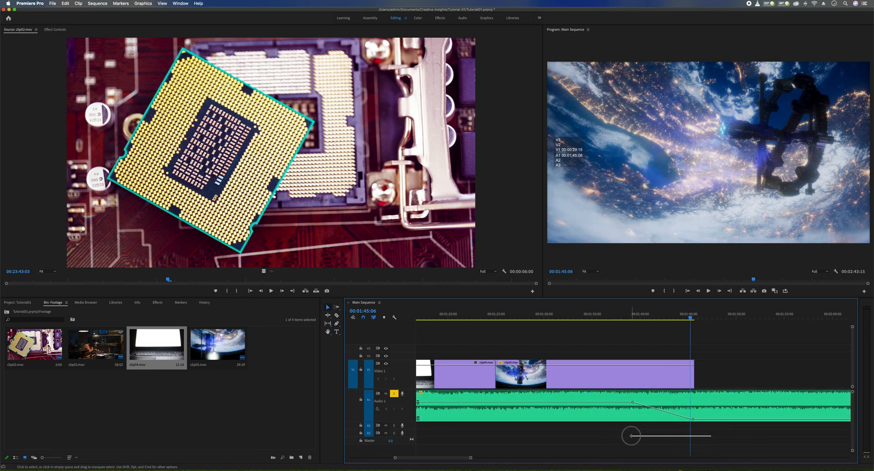
left_click(688, 291)
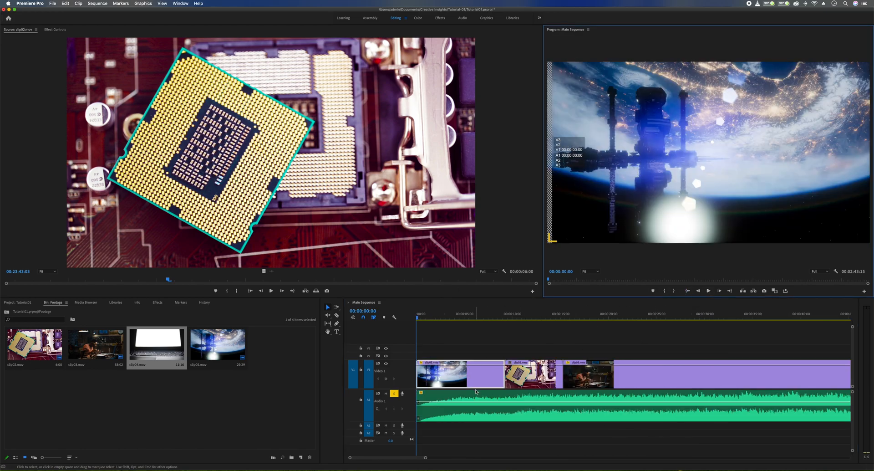
Place the playhead at 00:00:07:11, shortly before the cut from clip05.mov to clip02.mov
scroll(477, 391, "down", 2)
left_click(478, 314)
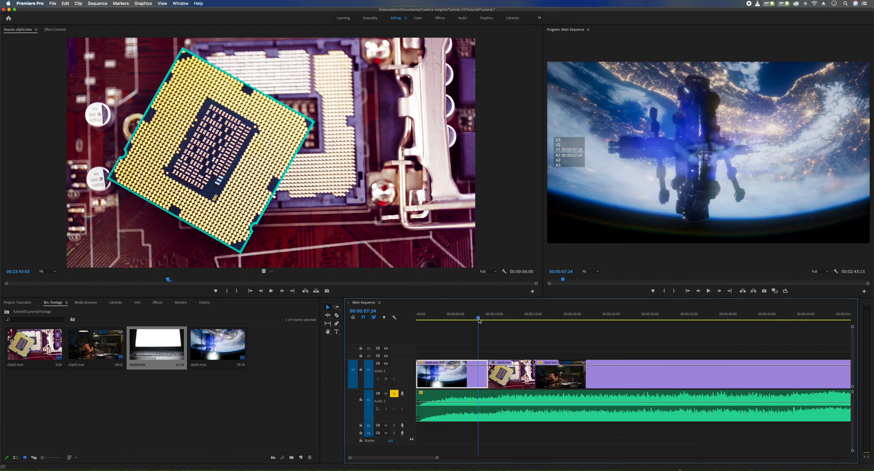
left_click(503, 315)
left_click(476, 314)
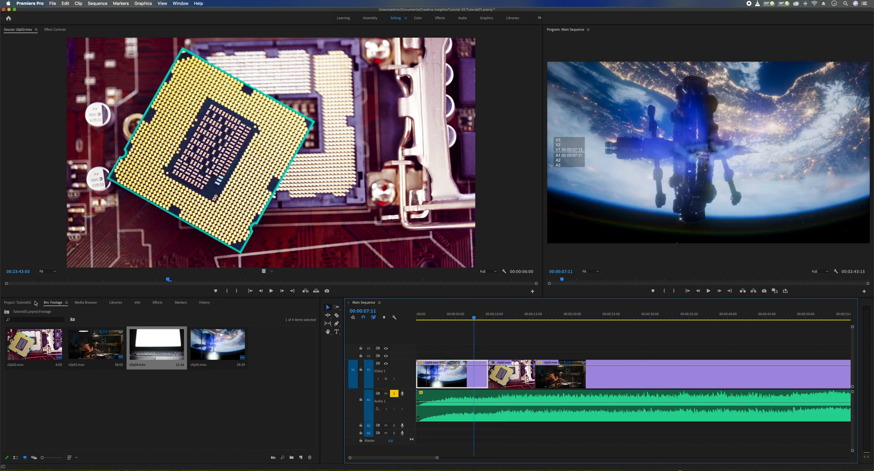
Open the Overlays/Transitions bin and preview 01.mov in the Source monitor
left_click(22, 302)
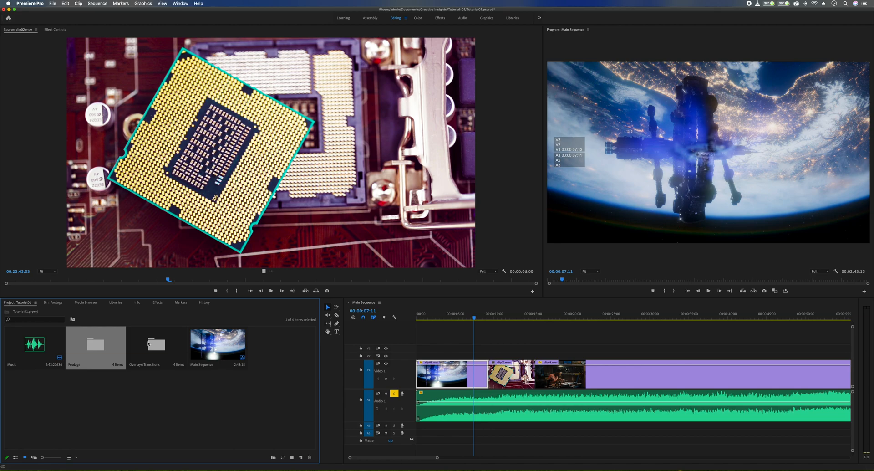
left_click(151, 341)
double_click(159, 354)
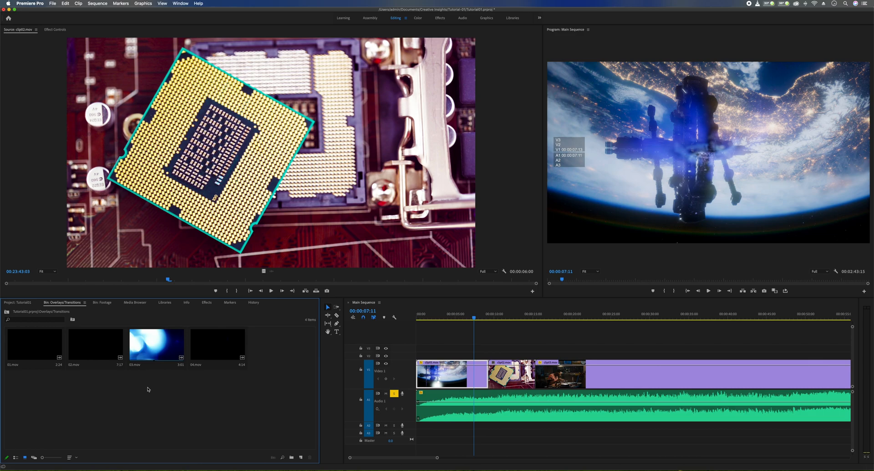
double_click(19, 356)
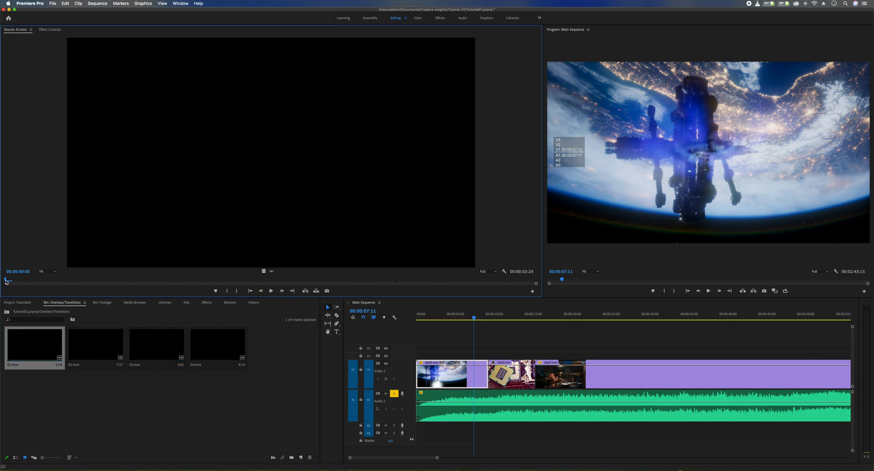
left_click_drag(12, 279, 158, 279)
left_click(270, 291)
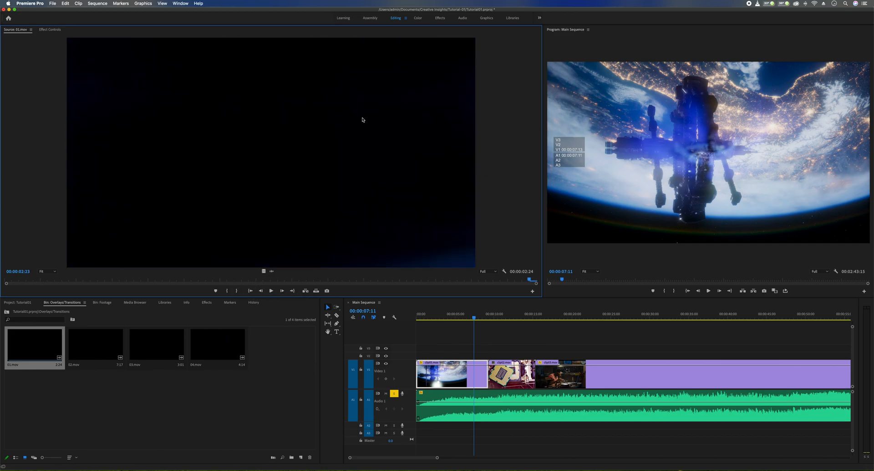
Add 01.mov to Video 2 at 00:00:07:11, over the cut from clip05.mov to clip02.mov, and play across it
left_click_drag(51, 353, 478, 354)
left_click(44, 349)
left_click(462, 314)
key("space")
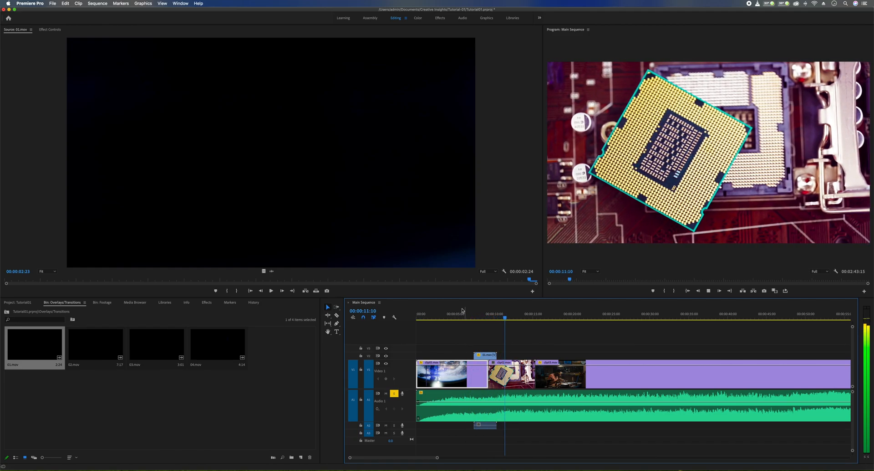
Select the 01.mov overlay, place the playhead at 00:00:09:17, and bring up its Opacity Blend Mode setting in Effect Controls
left_click(494, 361)
scroll(494, 360, "up", 2, "alt")
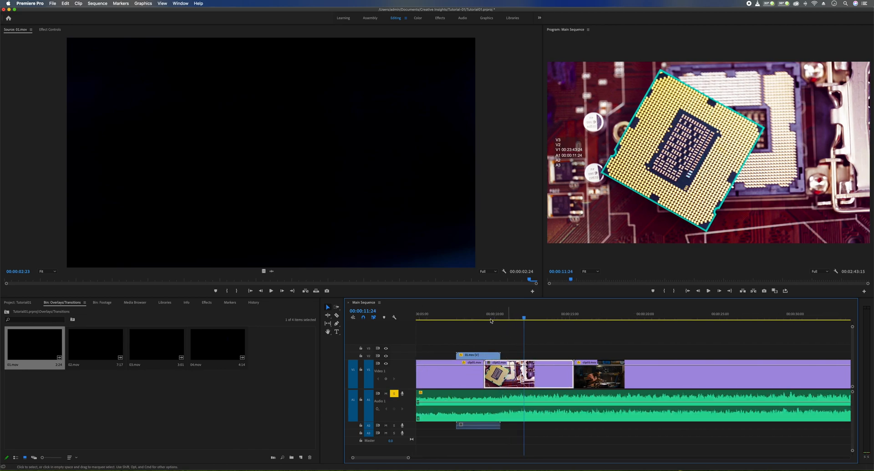
left_click(476, 355)
mouse_move(486, 314)
left_mouse_down()
mouse_move(472, 318)
mouse_move(489, 315)
left_mouse_up()
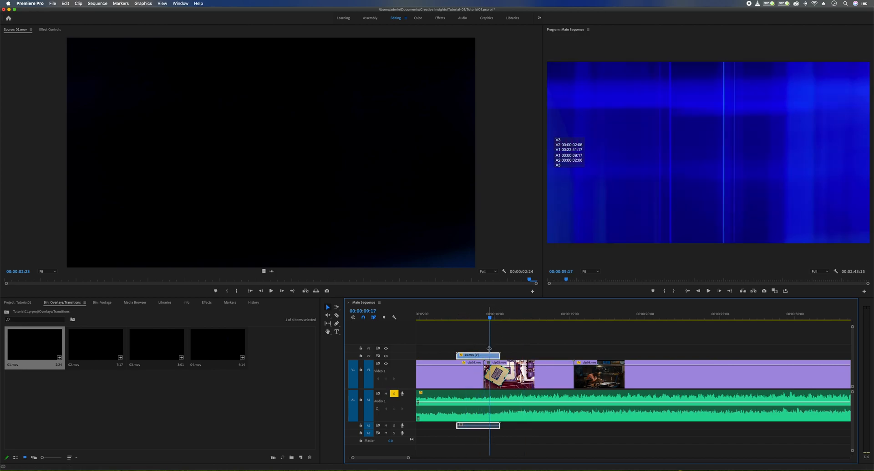
left_click(49, 29)
left_click(23, 107)
left_click(26, 124)
left_click(228, 133)
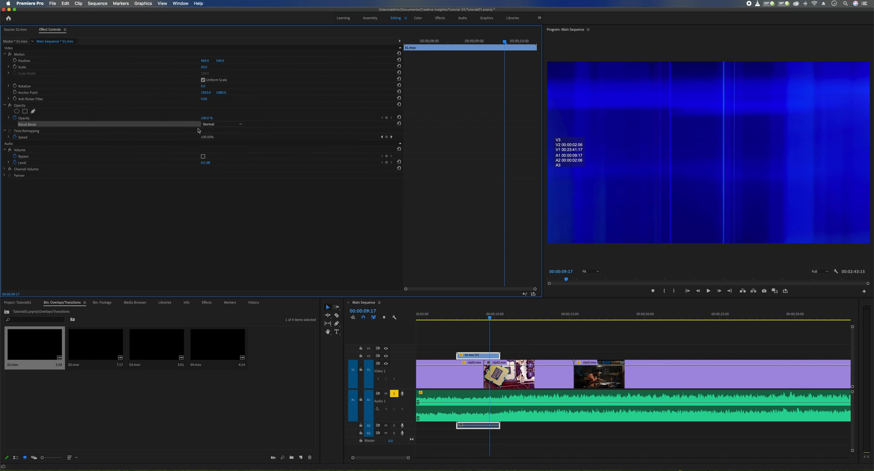
Try the Saturation blend mode on the 01.mov overlay and play the effect
left_click(228, 123)
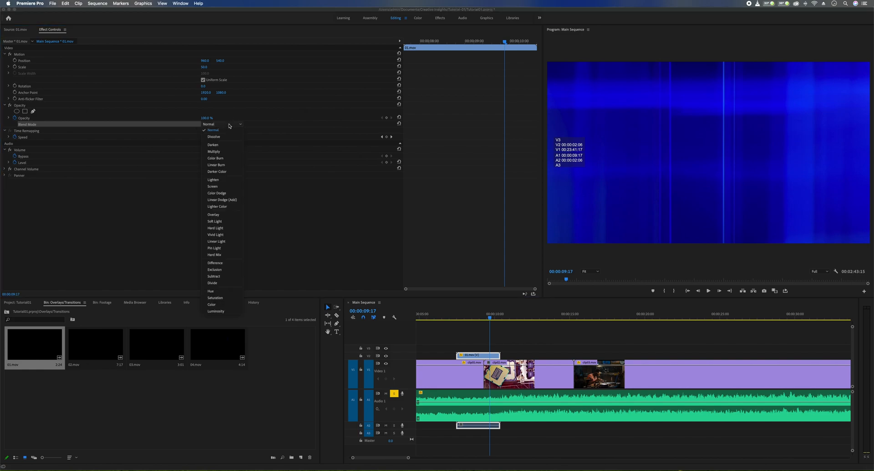
left_click(215, 297)
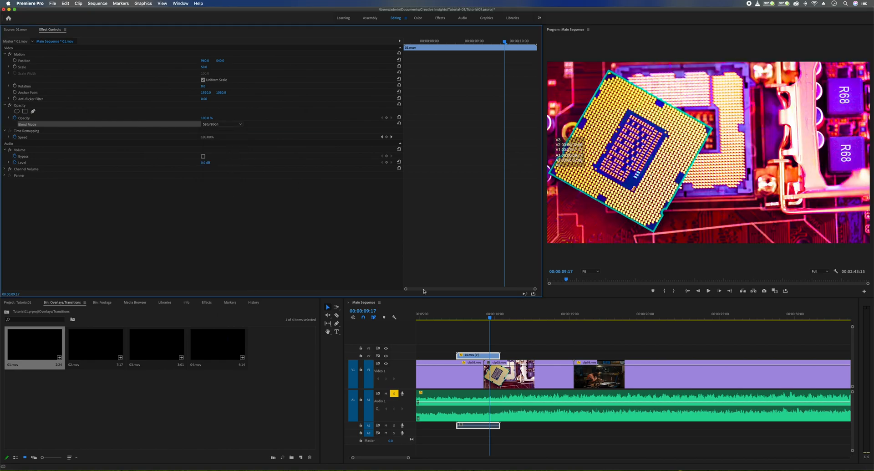
key("shift+k")
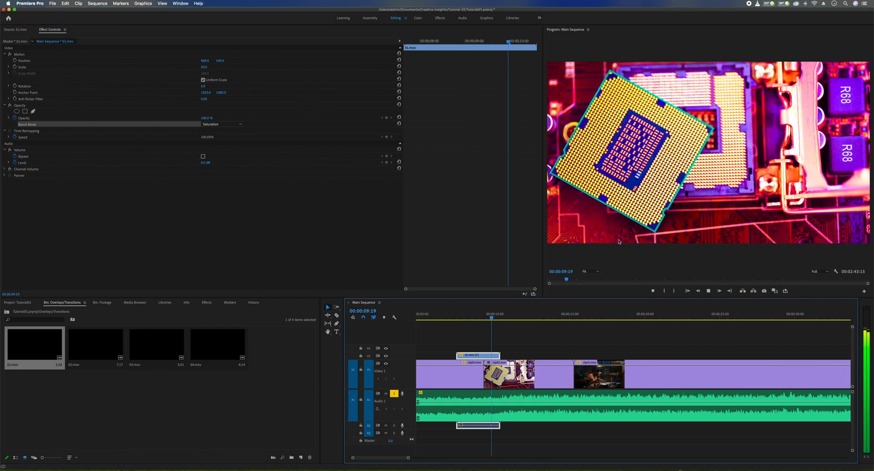
key("space")
Try the Multiply blend mode on the 01.mov overlay and play across the cut
left_click(242, 124)
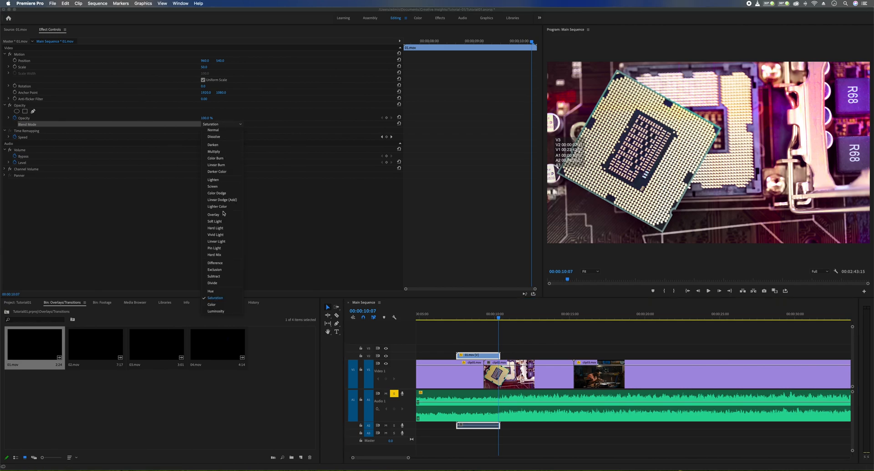
left_click(217, 148)
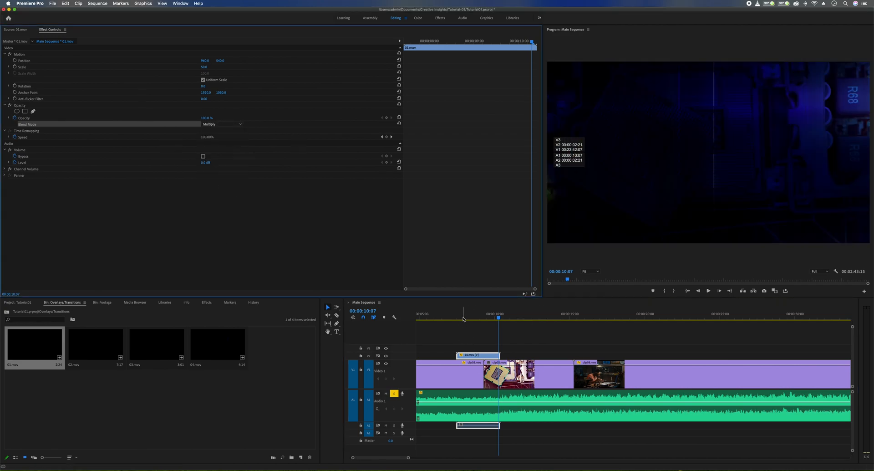
key("shift+k")
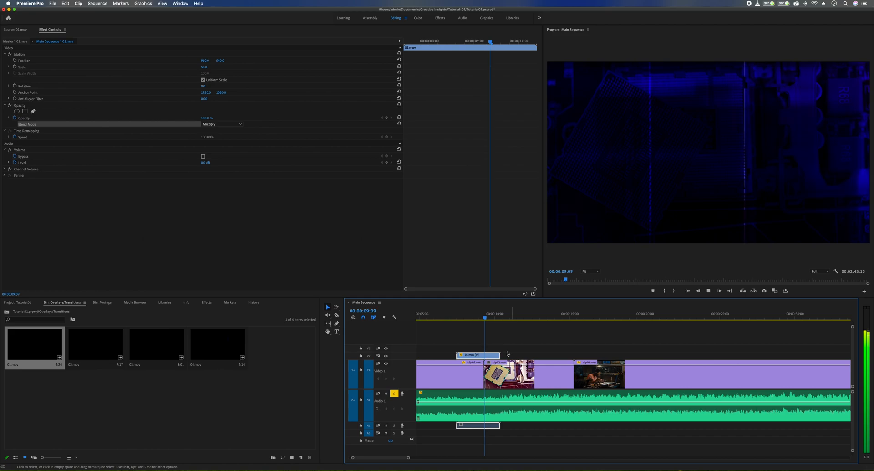
Set the 01.mov overlay's blend mode to Screen and play the transition from 00:00:07:02
left_click(494, 314)
left_click(222, 124)
left_click(224, 184)
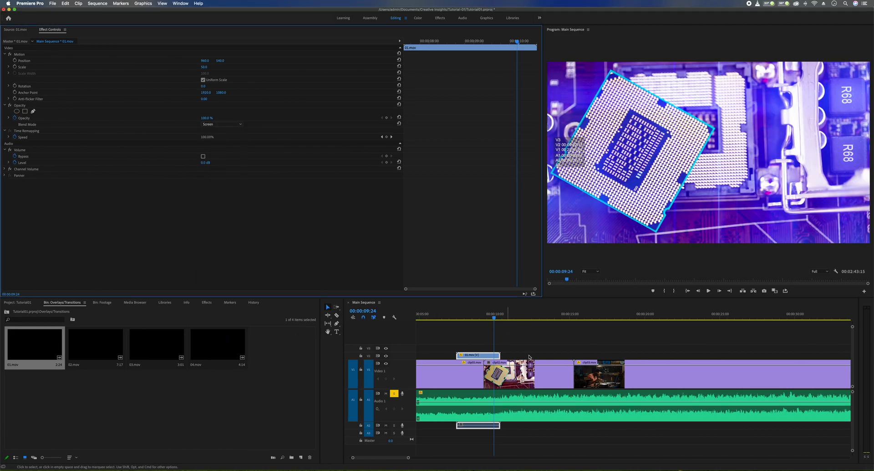
left_click(451, 317)
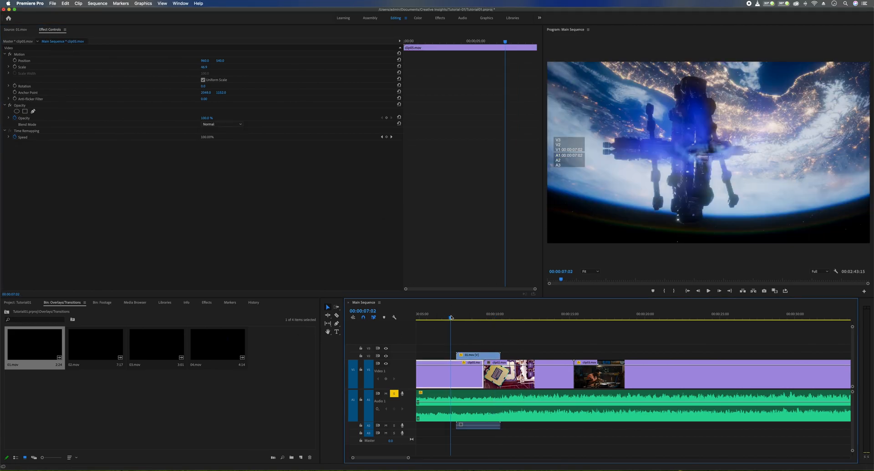
key("space")
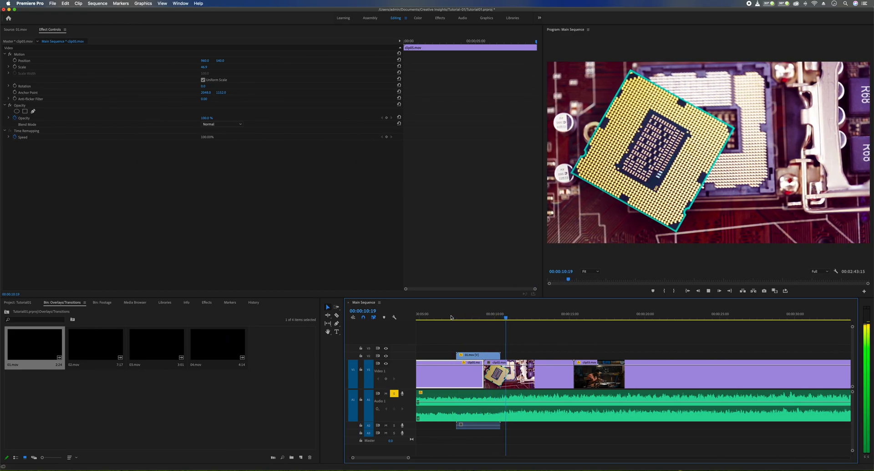
key("space")
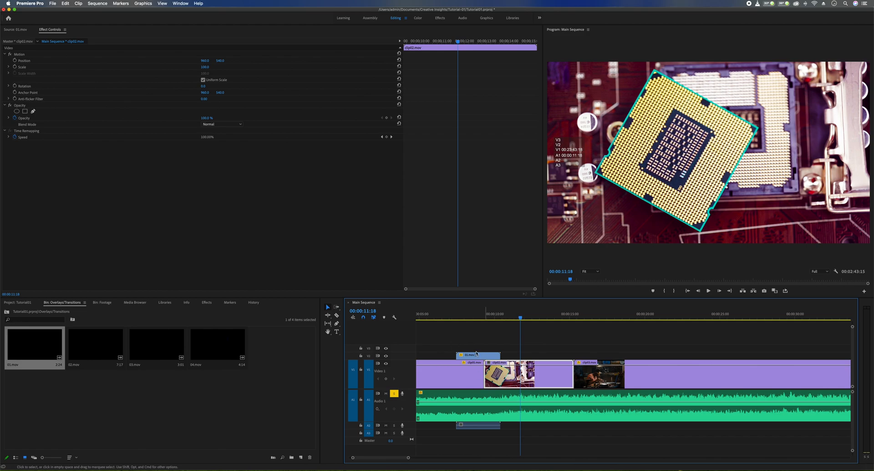
Open the 01.mov overlay from the sequence in the Source monitor and scrub it to 00:00:02:13
left_click_drag(477, 319, 474, 318)
scroll(466, 341, "up", 3)
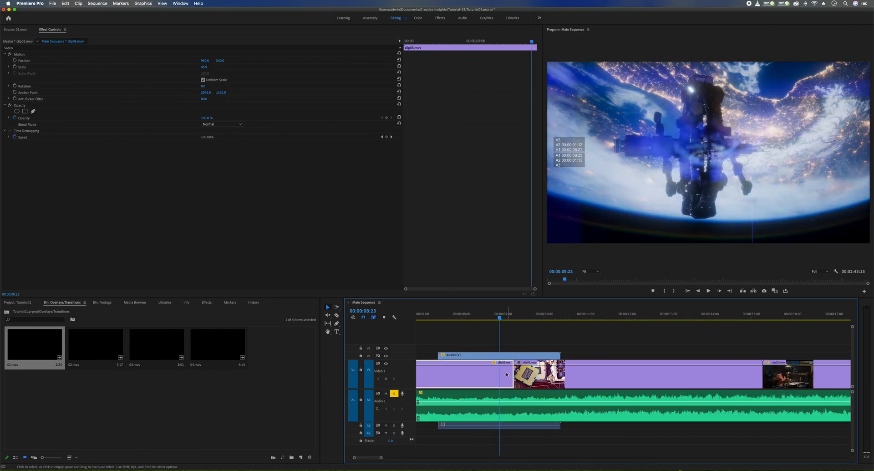
double_click(522, 354)
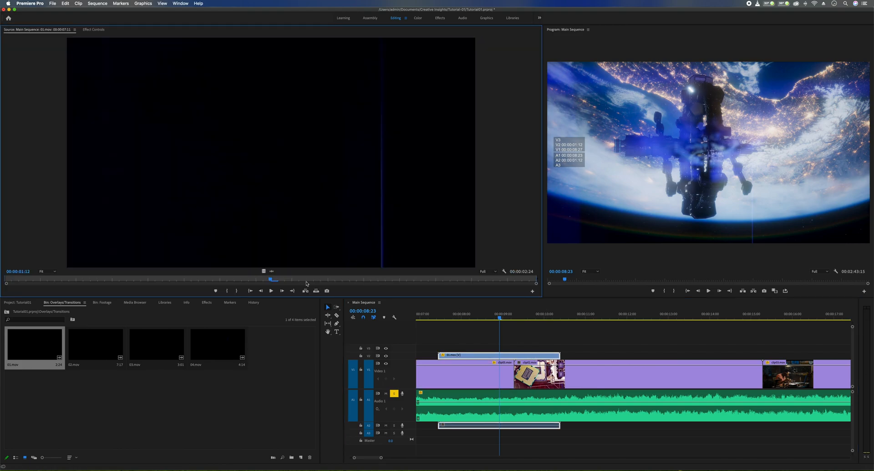
left_click_drag(353, 280, 457, 279)
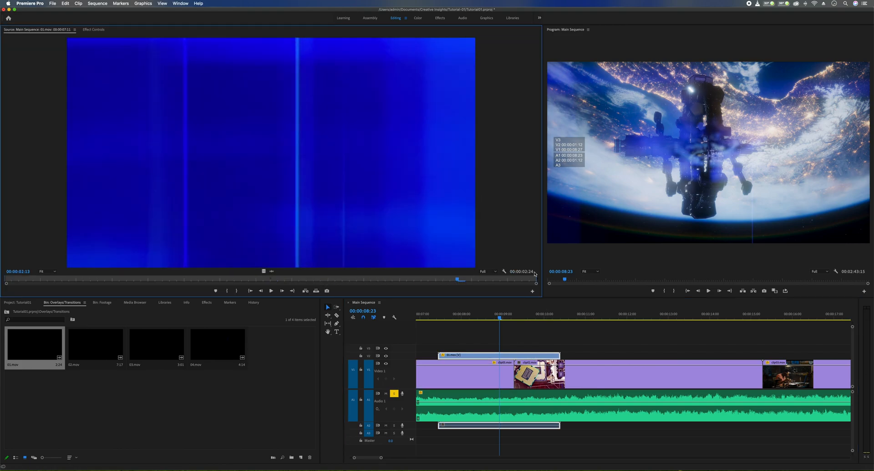
Shift the 01.mov overlay earlier over the cut into the circuit-board clip and show the frame at 00:00:09:07
left_click_drag(527, 357, 508, 358)
left_click(514, 315)
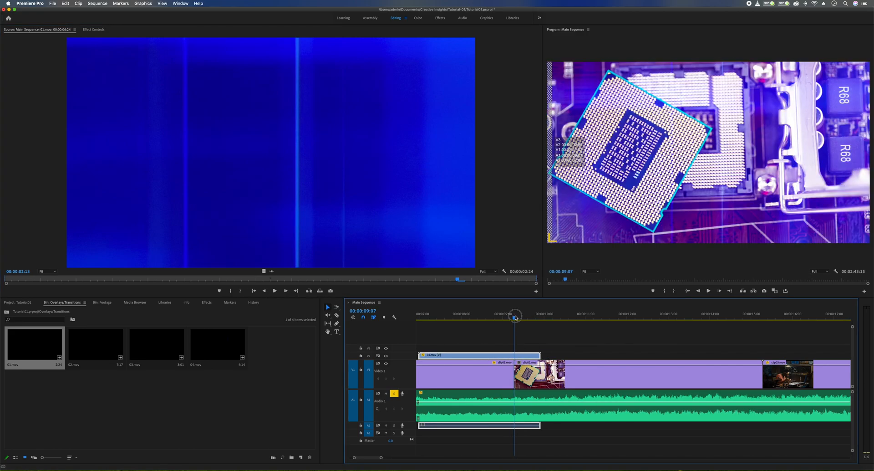
Raise the 01.mov overlay to V3 and move the circuit-board clip to V2, starting slightly before the space-station clip ends
left_click(513, 360)
left_click(516, 360)
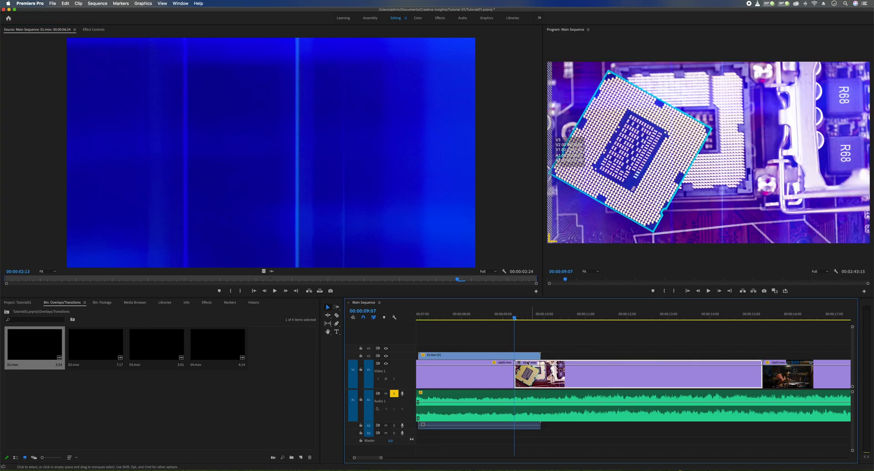
left_click_drag(485, 357, 484, 348)
left_click_drag(545, 384, 522, 357)
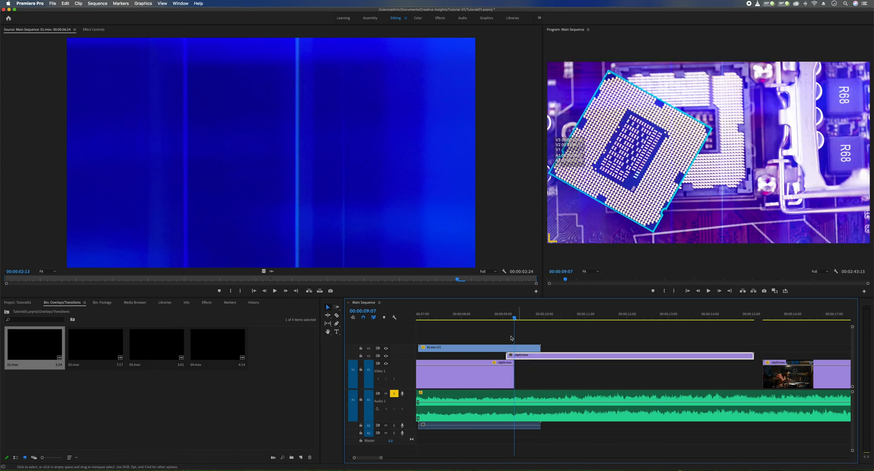
left_click_drag(522, 316, 497, 318)
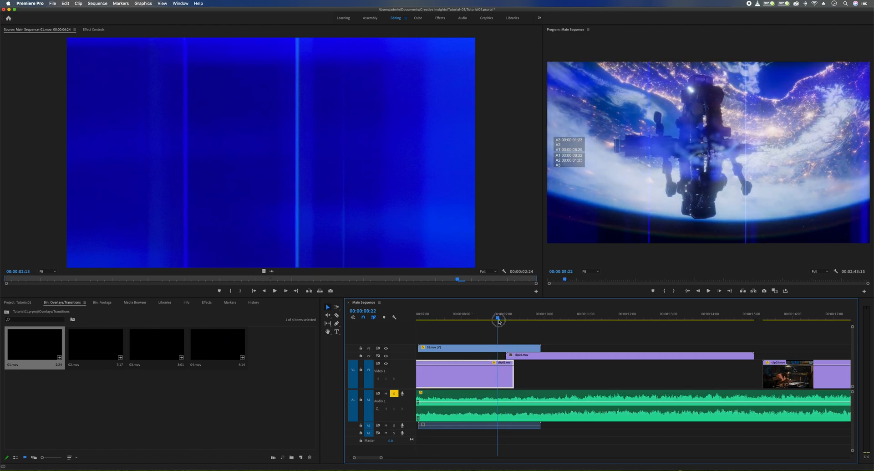
scroll(386, 357, "up", 5)
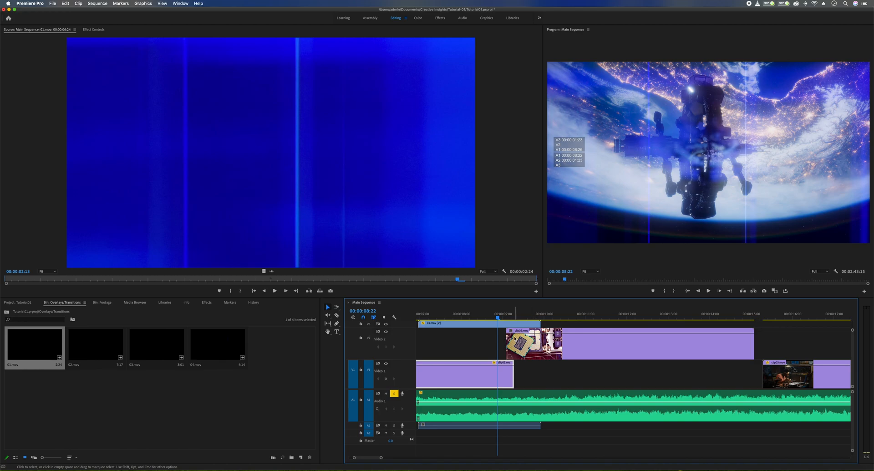
left_click(515, 335)
left_click_drag(509, 339, 509, 342)
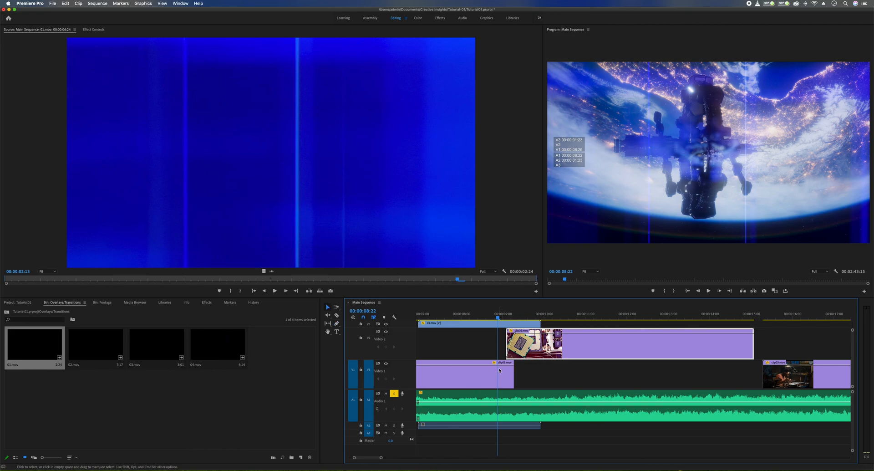
Play the sequence from 00:00:06:00 through the overlay transition into the circuit-board clip
key("minus")
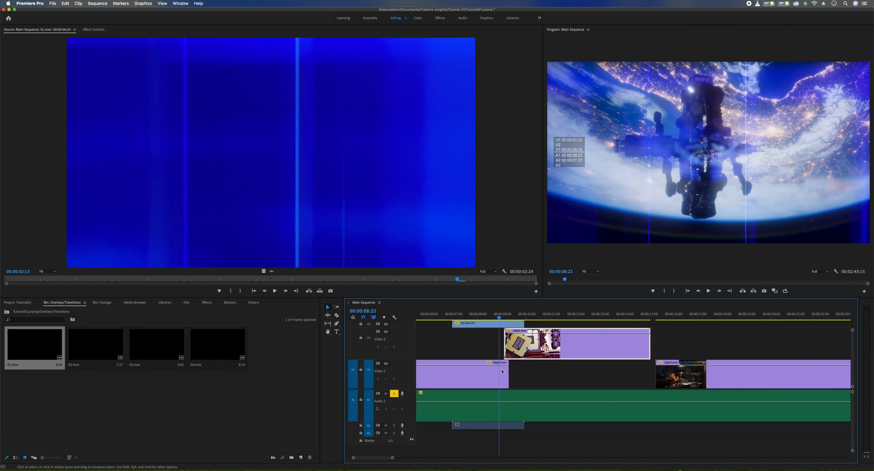
left_click(552, 377)
left_click(430, 314)
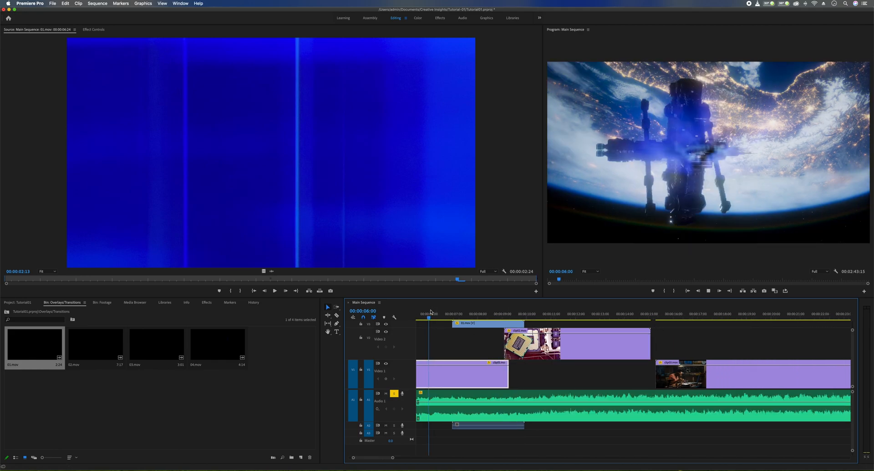
key("space")
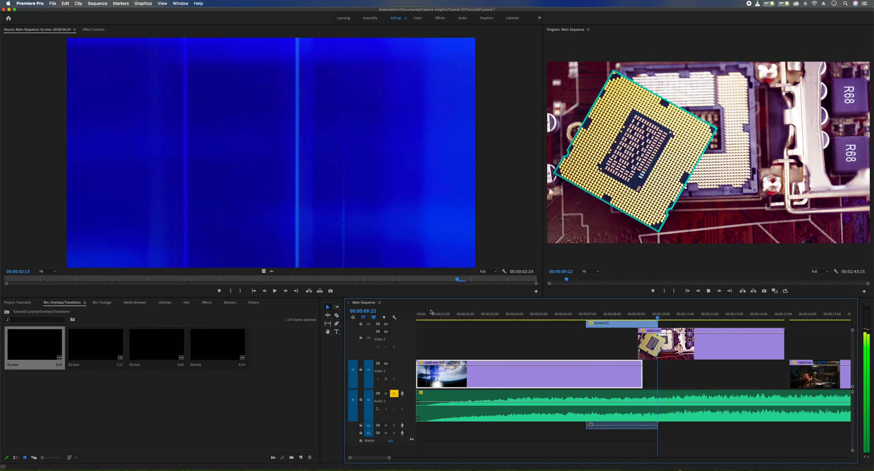
Move the 01.mov overlay slightly earlier over the cut and play the transition from 00:00:08:18
left_click_drag(649, 324, 640, 329)
left_click(629, 314)
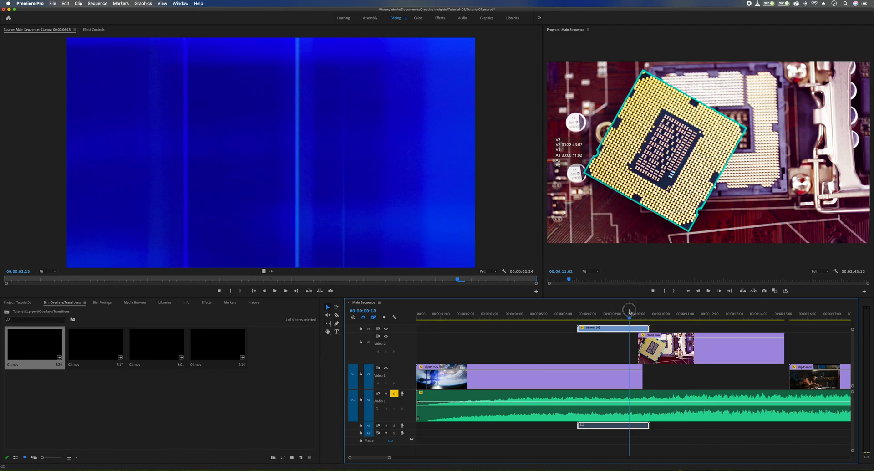
key("space")
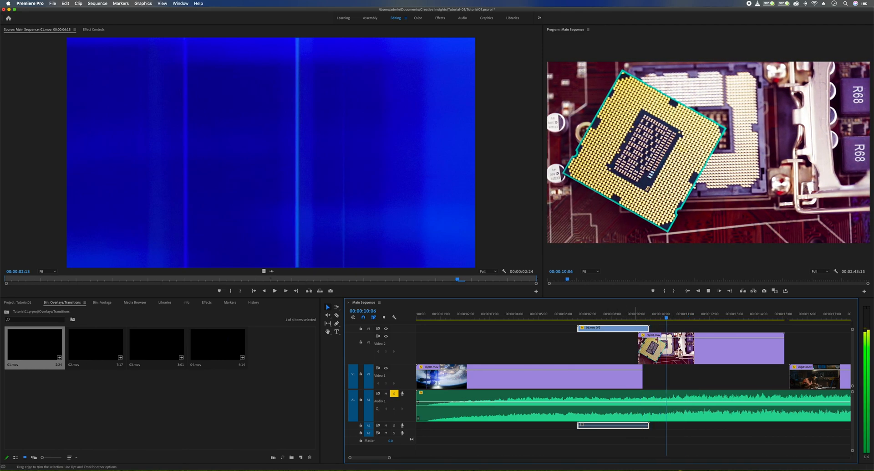
key("space")
Duplicate the 01.mov overlay so two copies are stacked on V3 and V4, and play the transition from 00:00:06:11
double_click(376, 346)
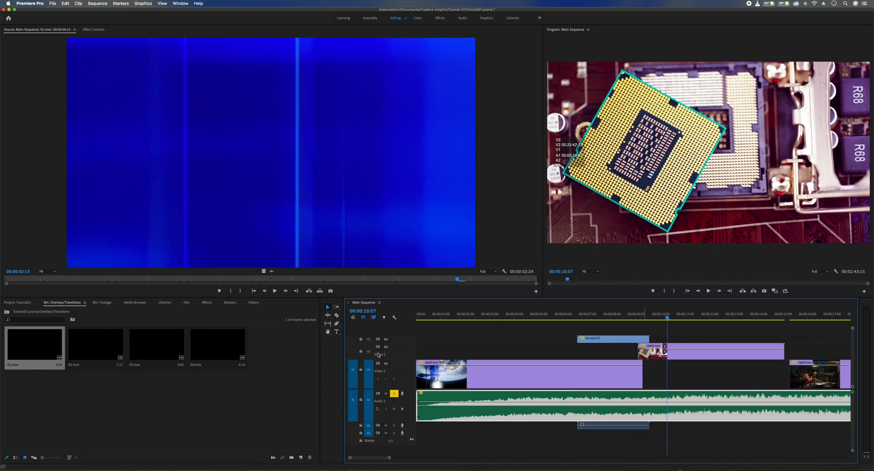
left_click(616, 348)
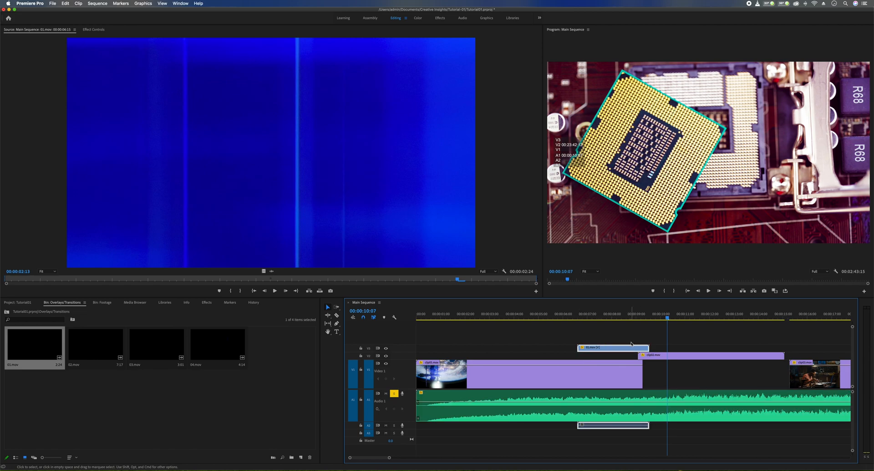
left_click_drag(635, 349, 626, 339)
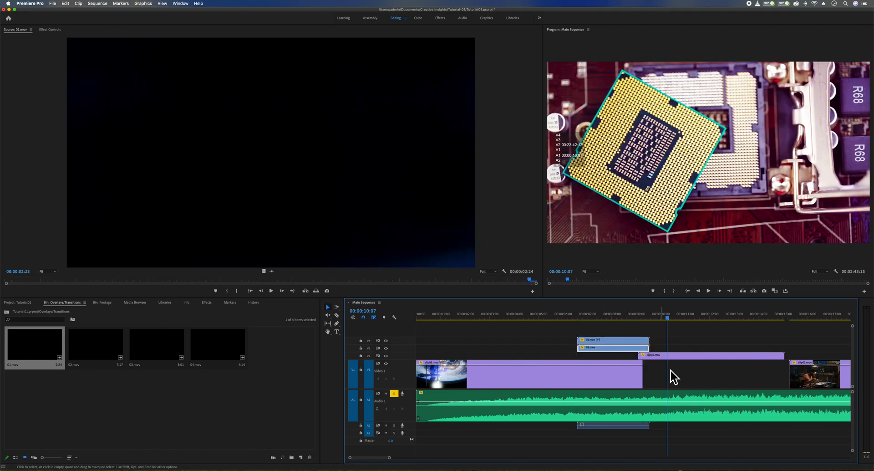
left_click(575, 316)
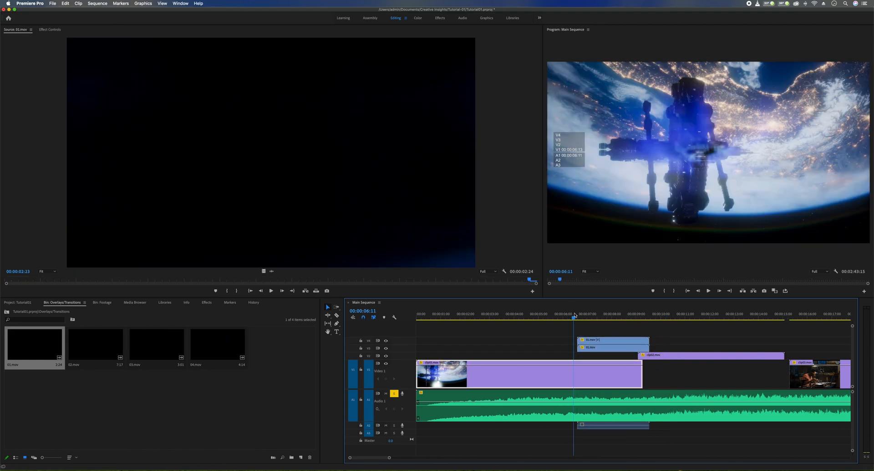
key("space")
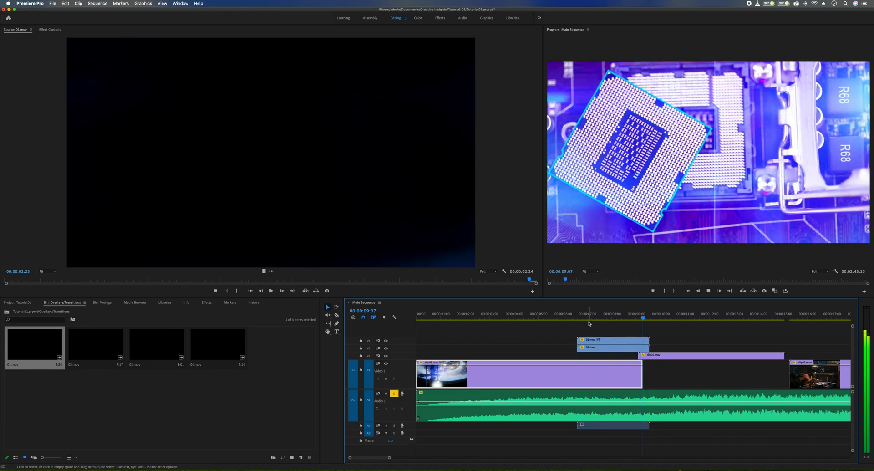
Try moving the V4 overlay earlier with its linked audio, and preview the overlay in the Source monitor
left_click(641, 315)
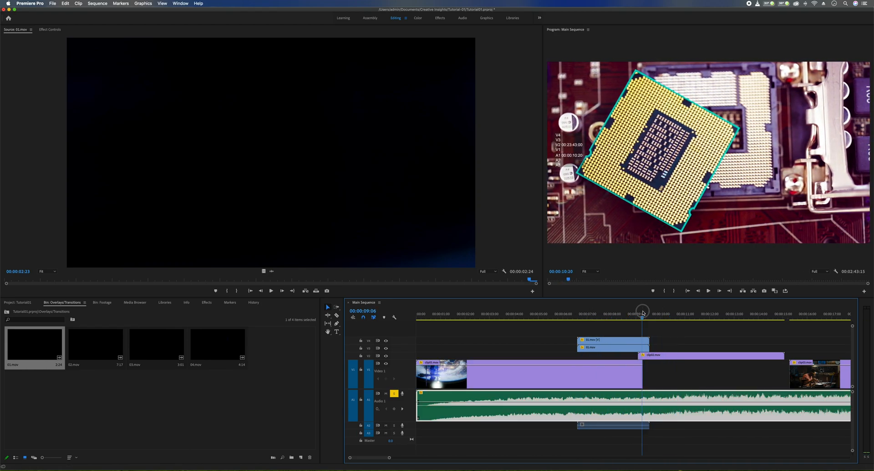
left_click(643, 343)
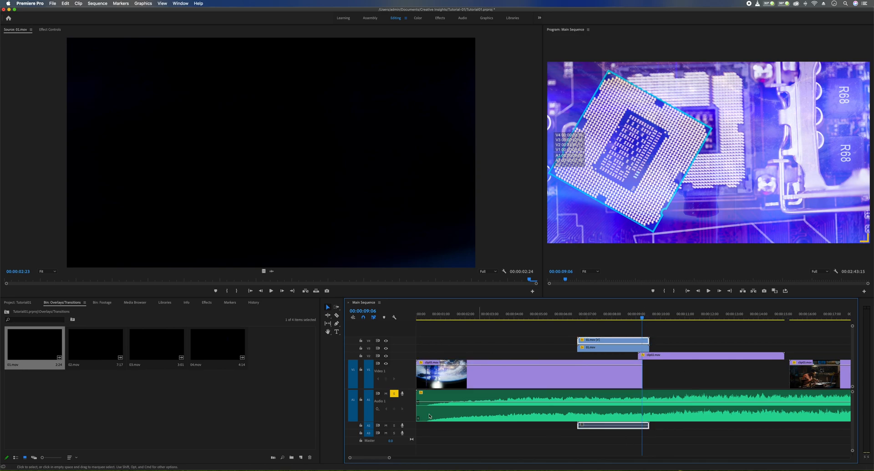
left_click(427, 432)
left_click_drag(604, 344, 542, 336)
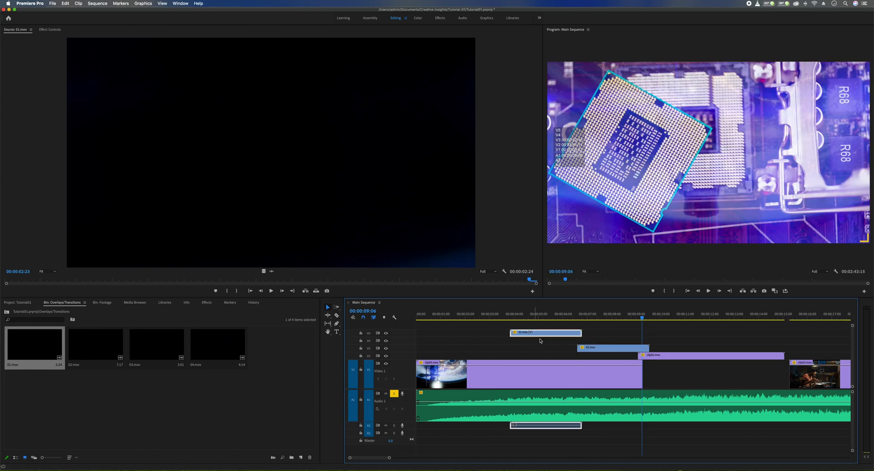
double_click(596, 428)
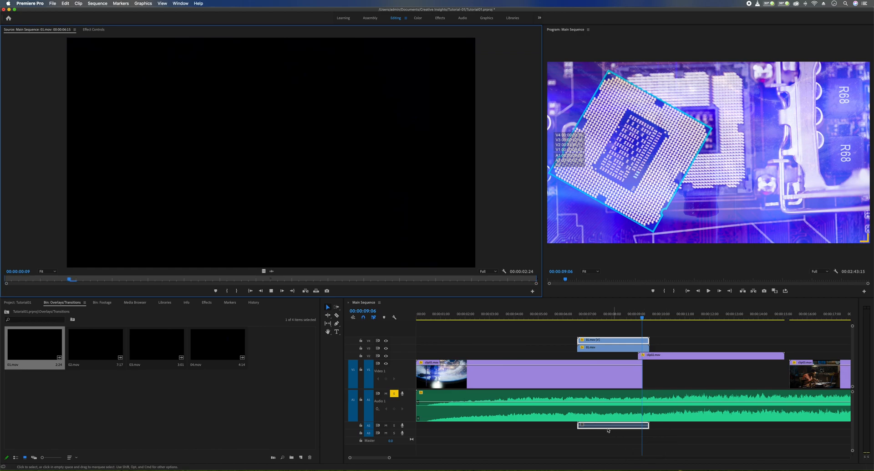
key("space")
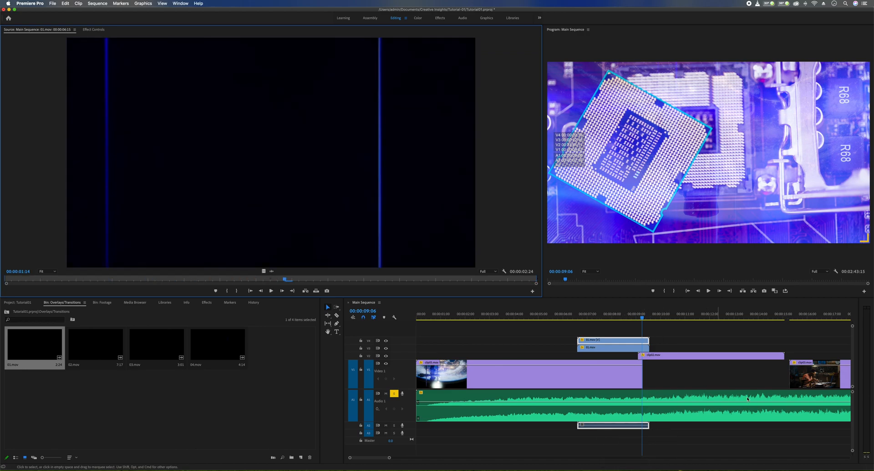
Unlink the V4 01.mov overlay's video from its audio, test the separation by moving the video, and undo that move
right_click(597, 427)
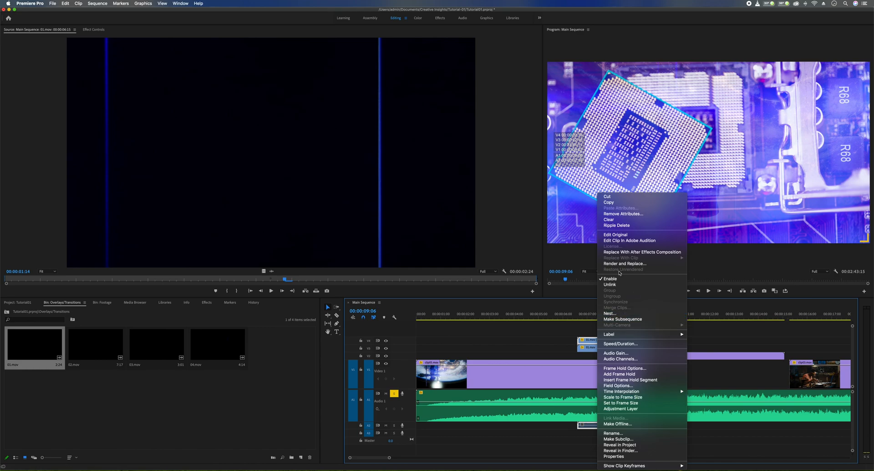
left_click(549, 431)
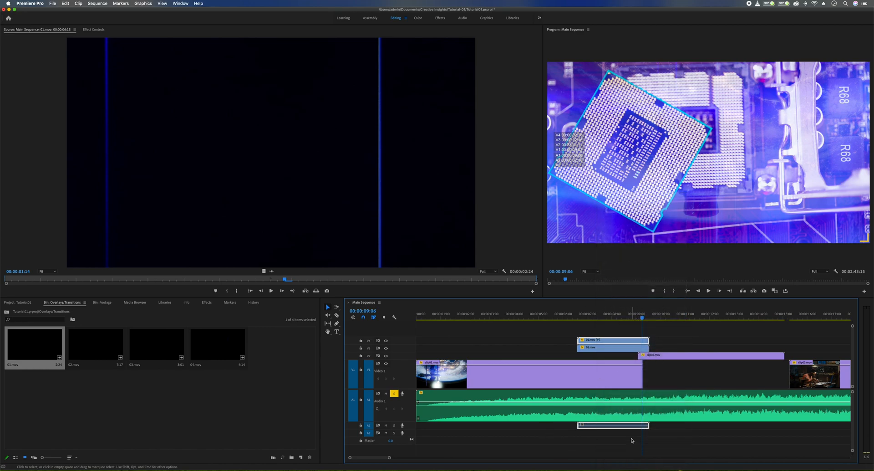
right_click(600, 427)
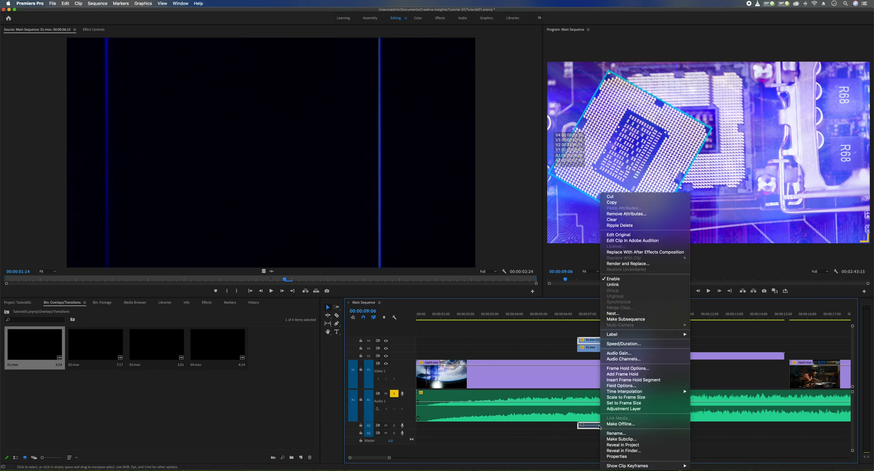
left_click(616, 284)
left_click(598, 425)
left_click_drag(618, 340, 546, 346)
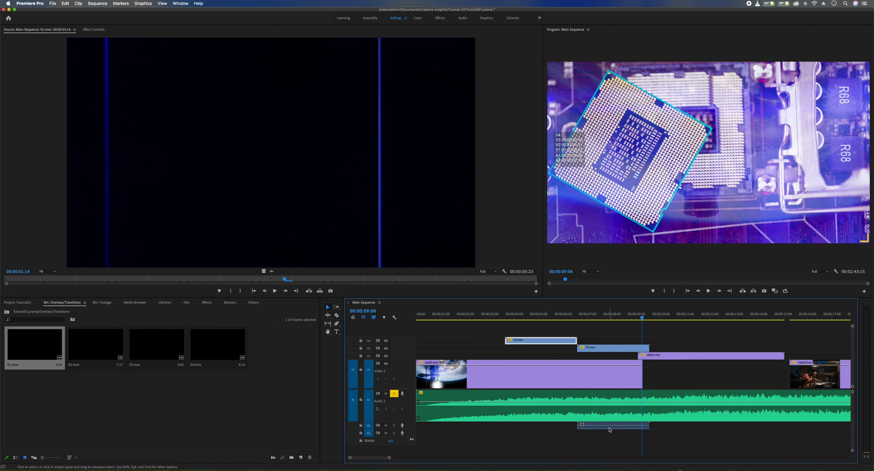
key("super+z")
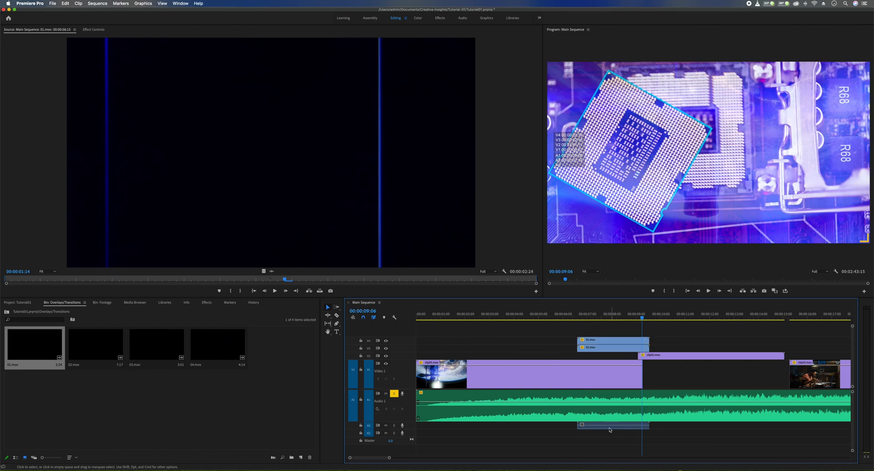
Delete the 01.mov overlay's unlinked audio clip from A2 and play the sequence through the transition
left_click(603, 428)
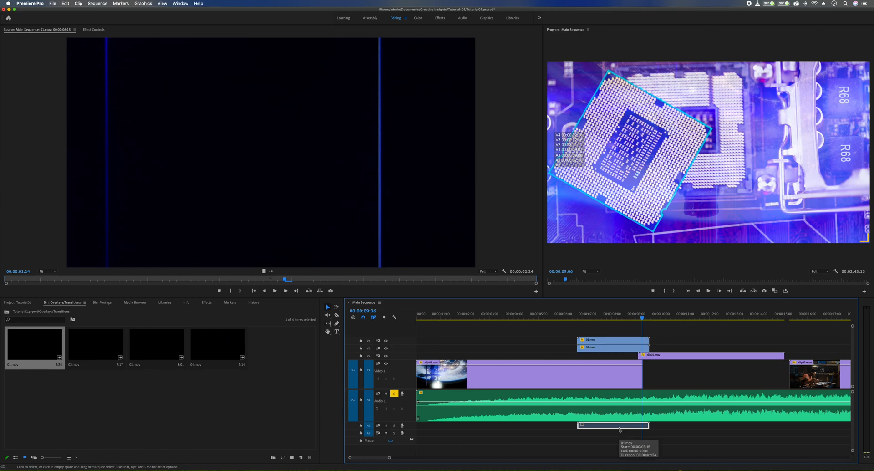
key("Delete")
left_click(562, 314)
key("space")
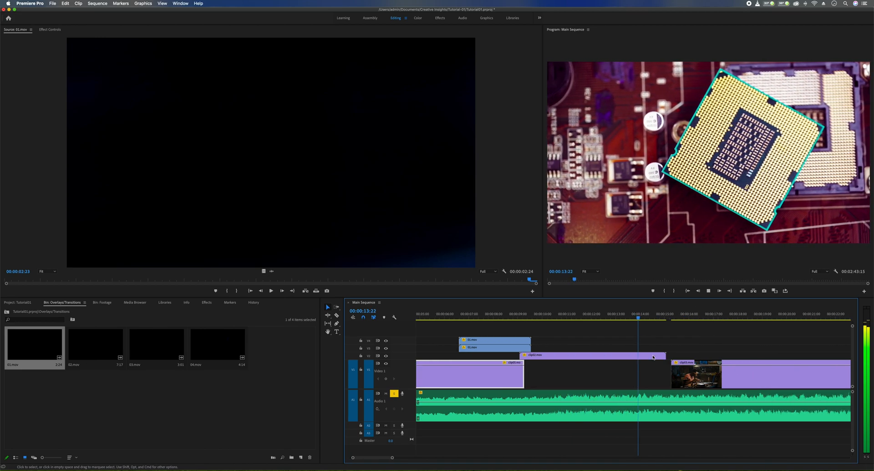
Close the gap on the timeline by moving the workshop clip on V1 earlier to start where the circuit-board clip ends
left_click(611, 365)
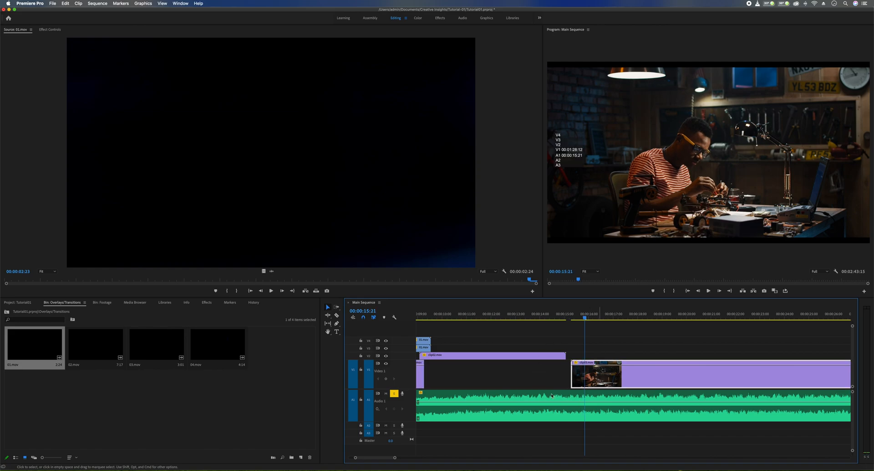
left_click_drag(594, 388, 584, 389)
left_click_drag(593, 389, 593, 390)
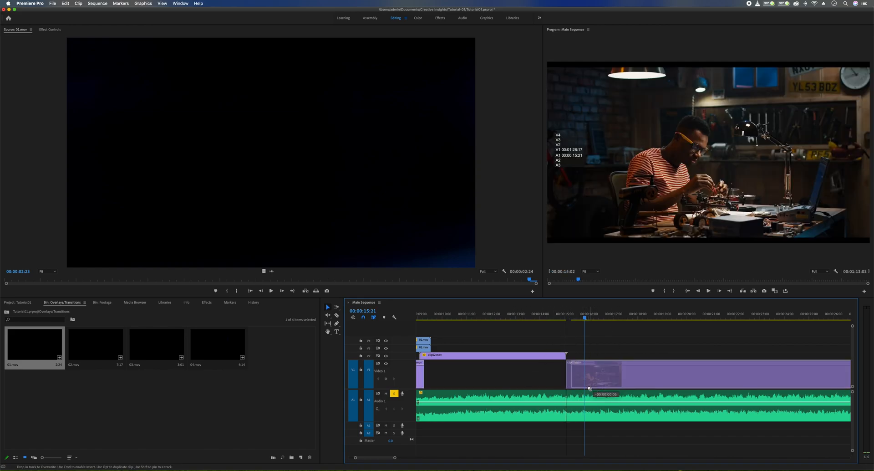
Play the workshop clip from 00:00:15:03 and scrub it back to 00:00:22:19
key("minus")
key("minus")
key("minus")
left_click_drag(485, 317, 481, 340)
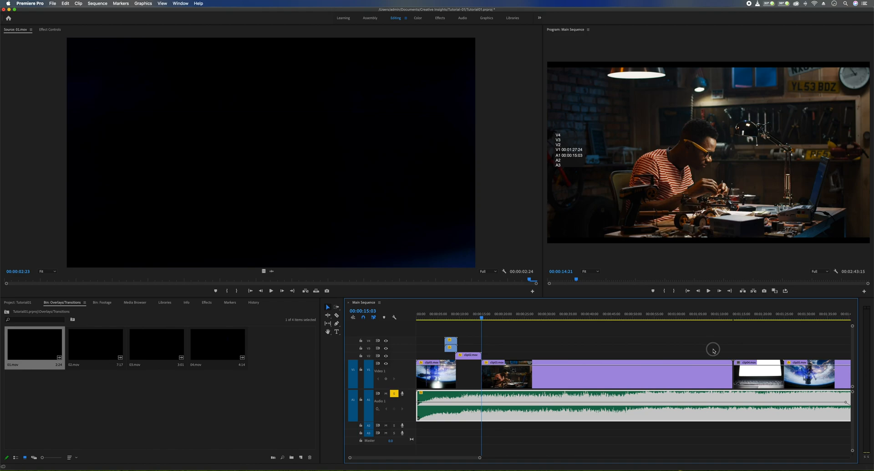
key("space")
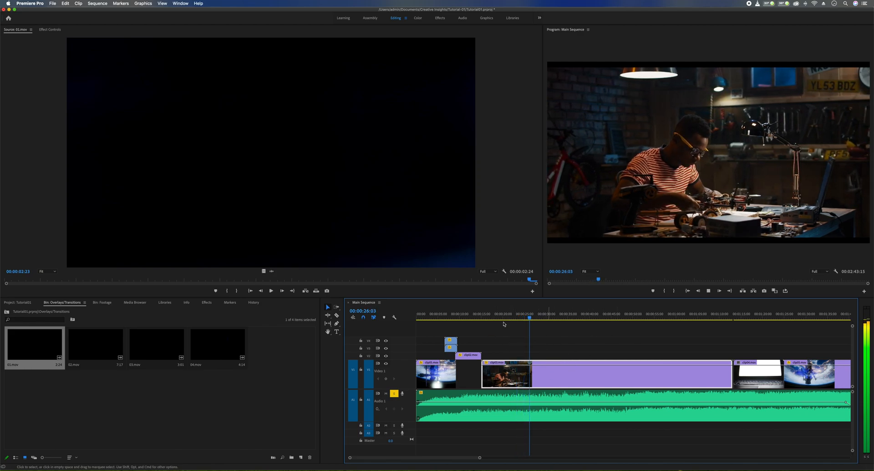
key("space")
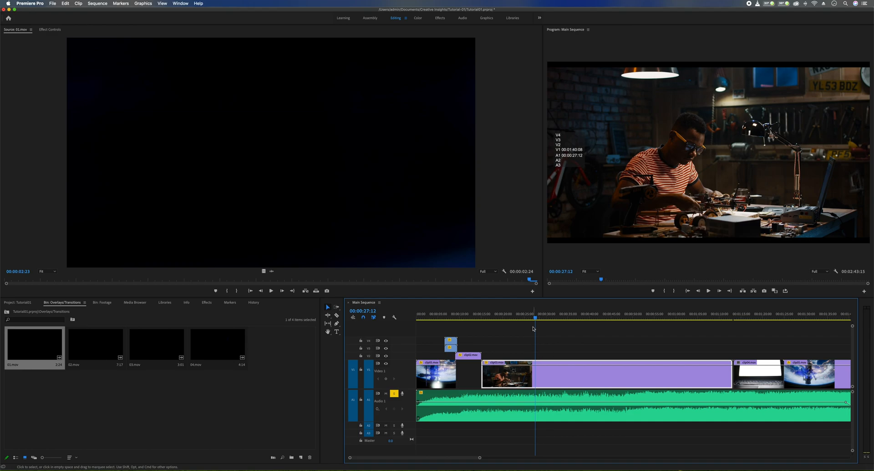
left_click_drag(496, 322, 513, 360)
scroll(465, 373, "up", 3)
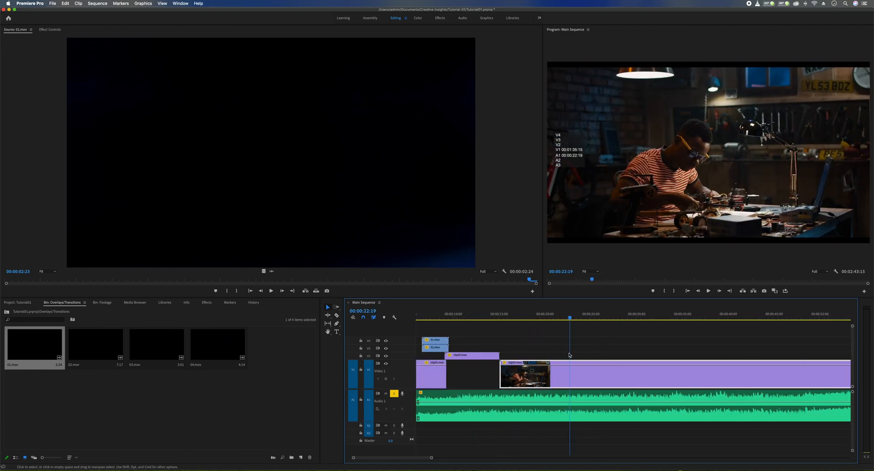
scroll(503, 378, "up", 4)
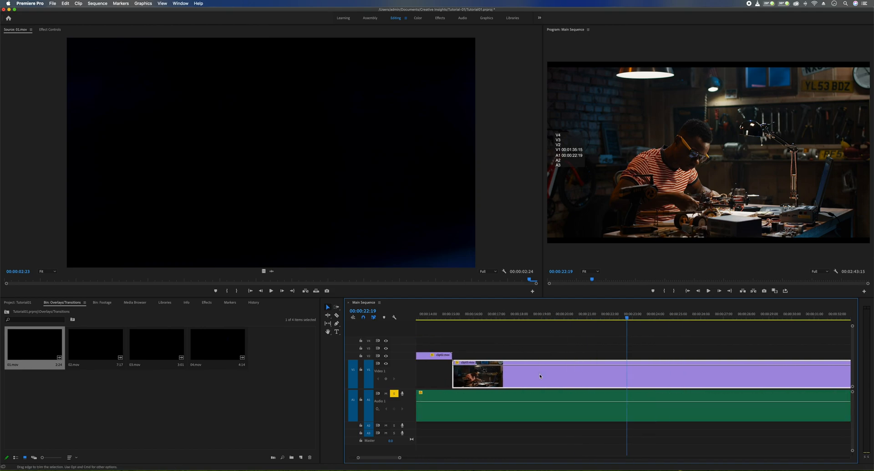
Display the Time Remapping Speed line on the workshop clip on V1
scroll(496, 367, "left", 2)
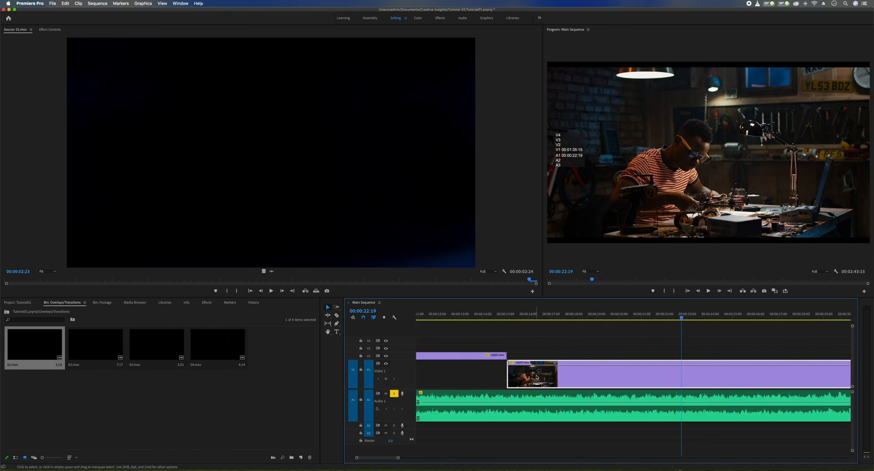
left_click(512, 362)
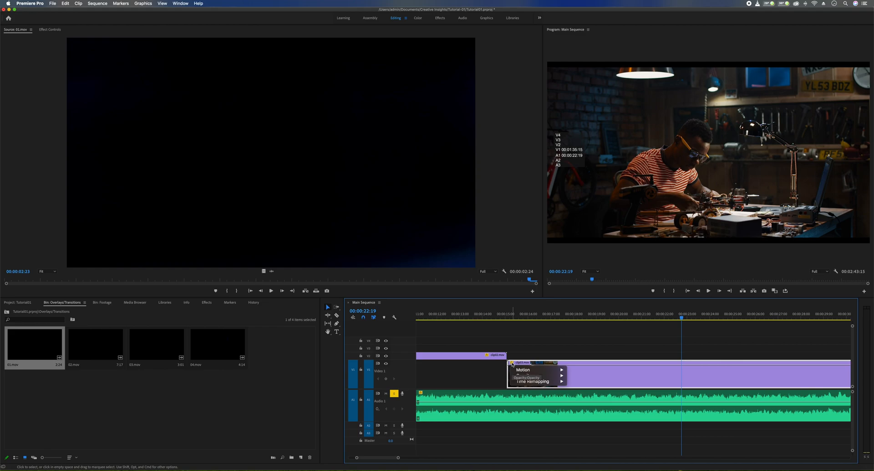
key("Escape")
scroll(511, 366, "up", 3)
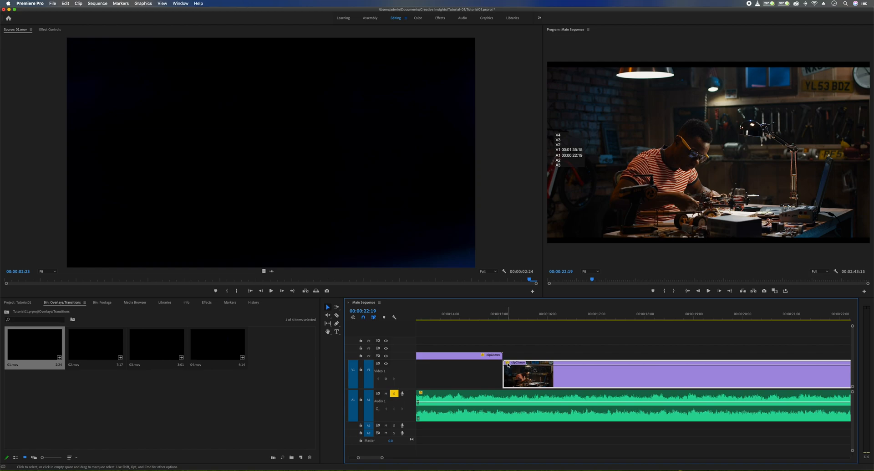
left_click(508, 363)
mouse_move(541, 383)
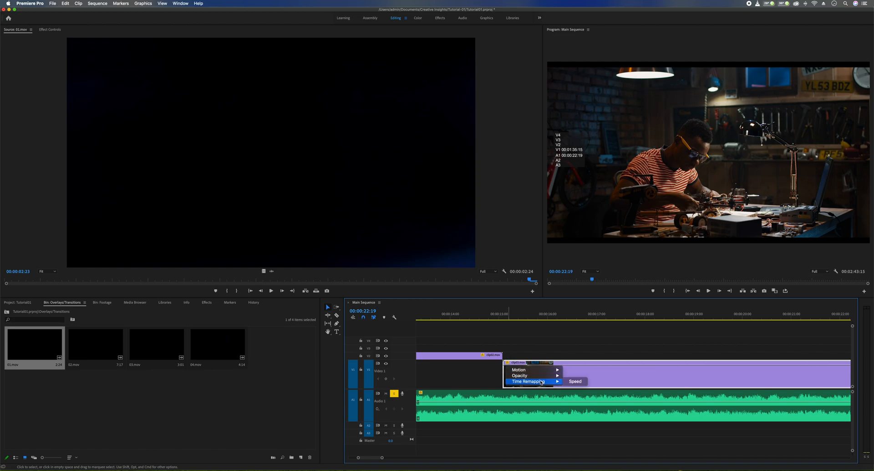
left_click(575, 382)
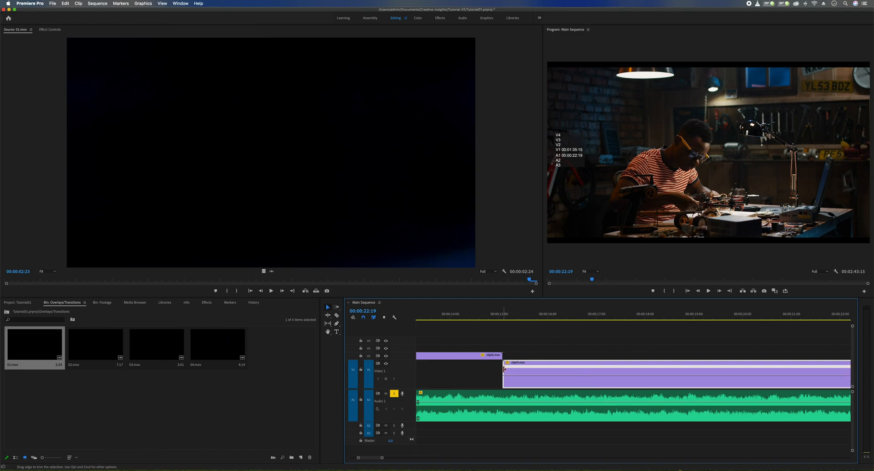
Play the sequence from 00:00:14:14 into the workshop clip and add a speed keyframe at 00:00:19:11
key("minus")
key("minus")
key("minus")
key("minus")
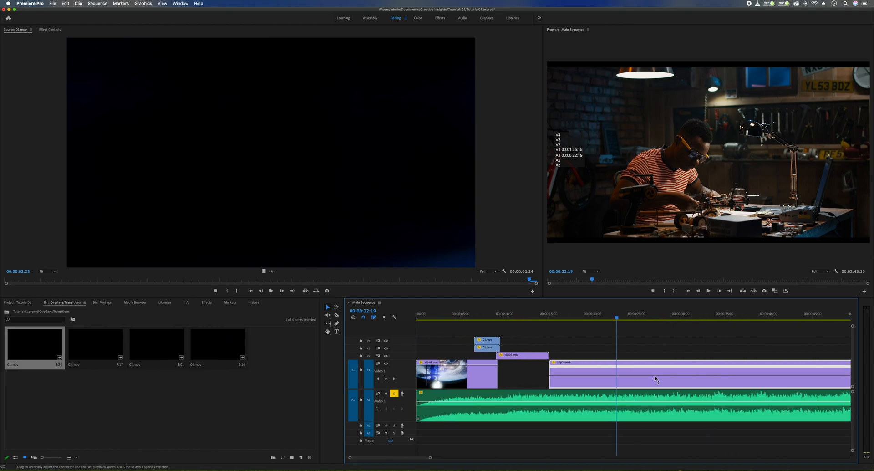
scroll(648, 373, "right", 5)
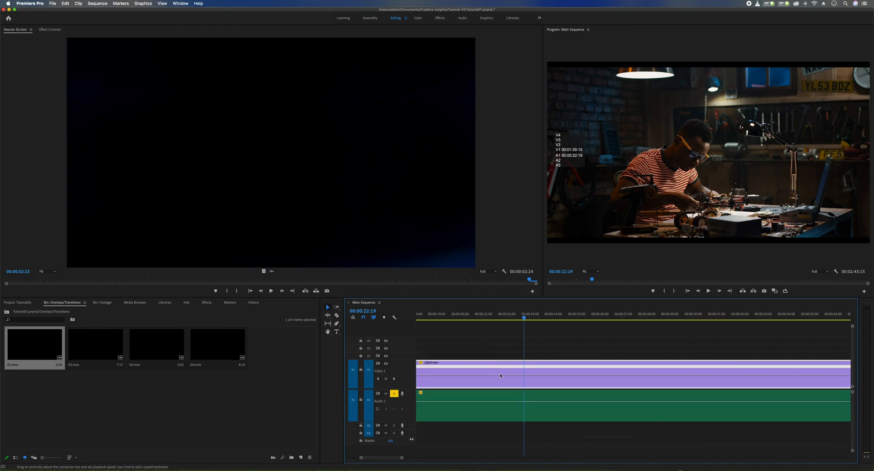
key("minus")
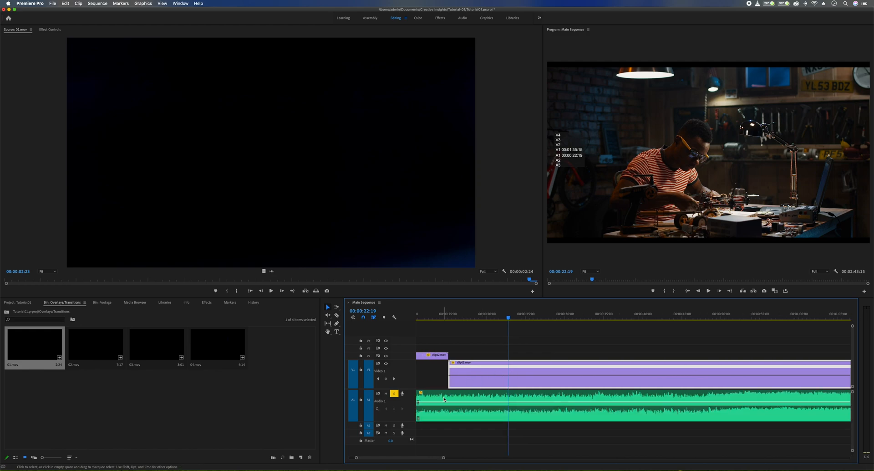
left_click(445, 314)
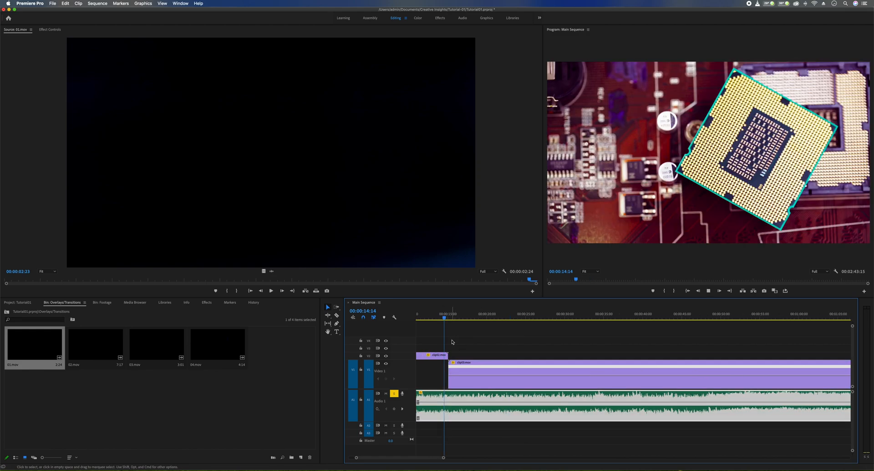
key("space")
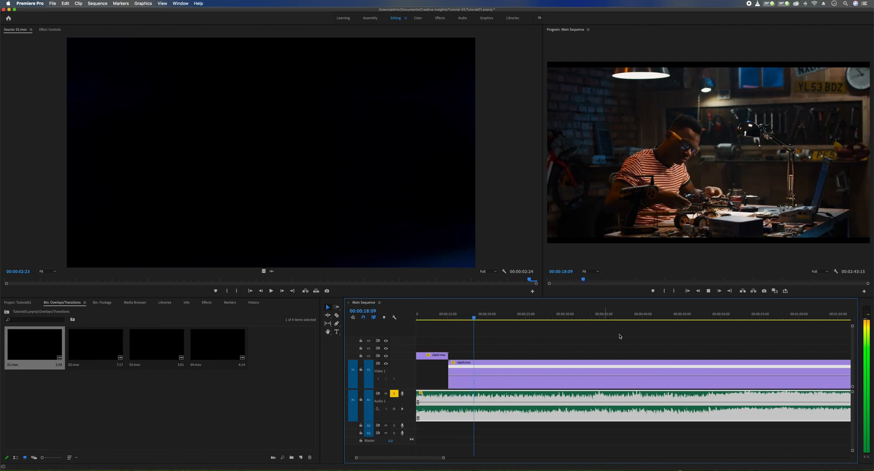
key("space")
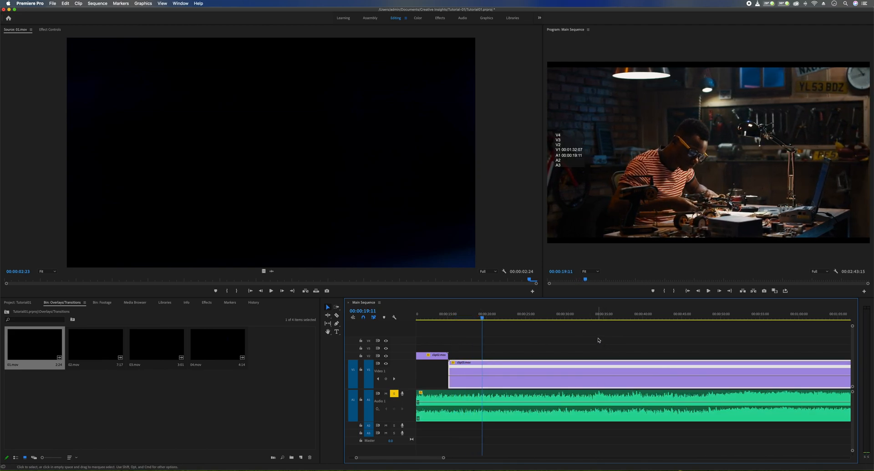
key("p")
Find the soldering-smoke moment near the end of the workshop clip and add a second speed keyframe at 00:01:05:15
scroll(482, 365, "right", 3)
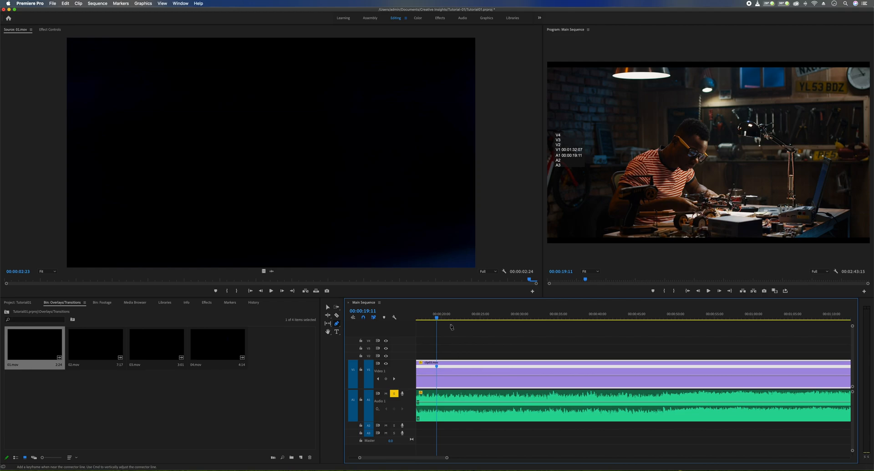
left_click_drag(501, 314, 636, 320)
key("space")
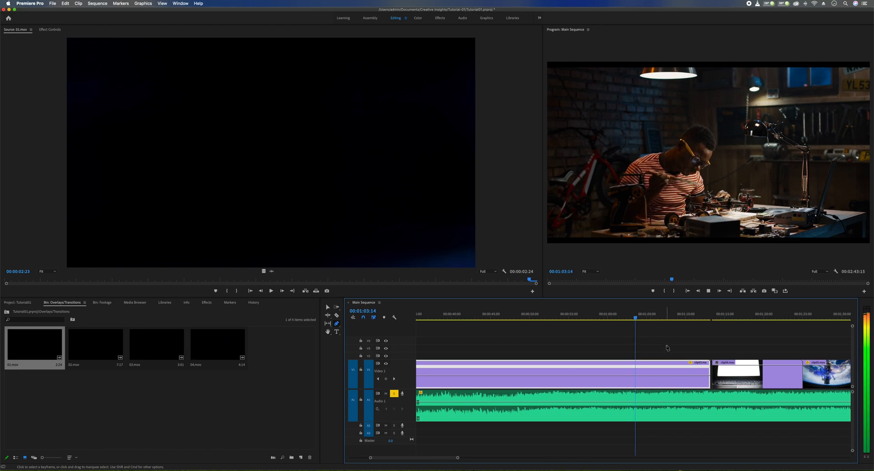
key("space")
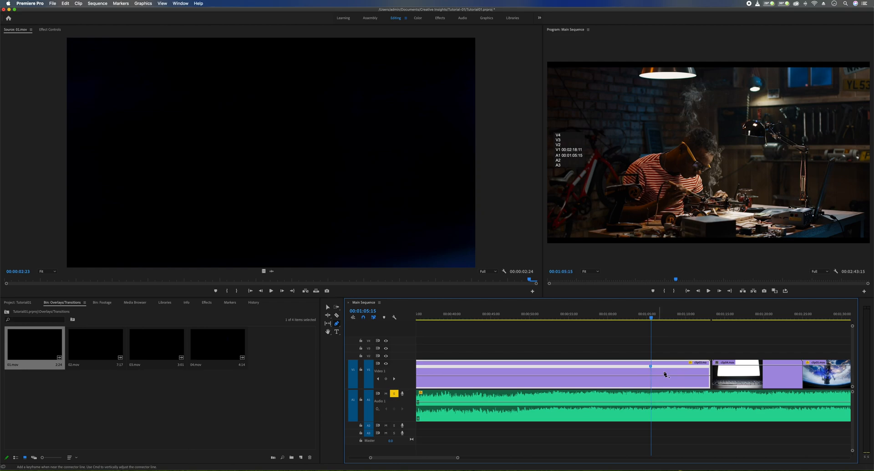
scroll(619, 414, "up", 5)
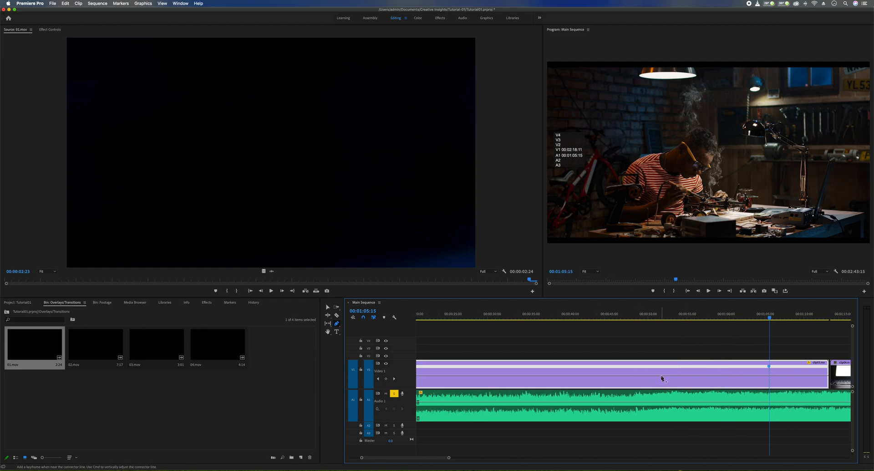
Split both speed keyframes on the workshop clip to create gradual speed transitions
key("v")
scroll(669, 378, "down", 2)
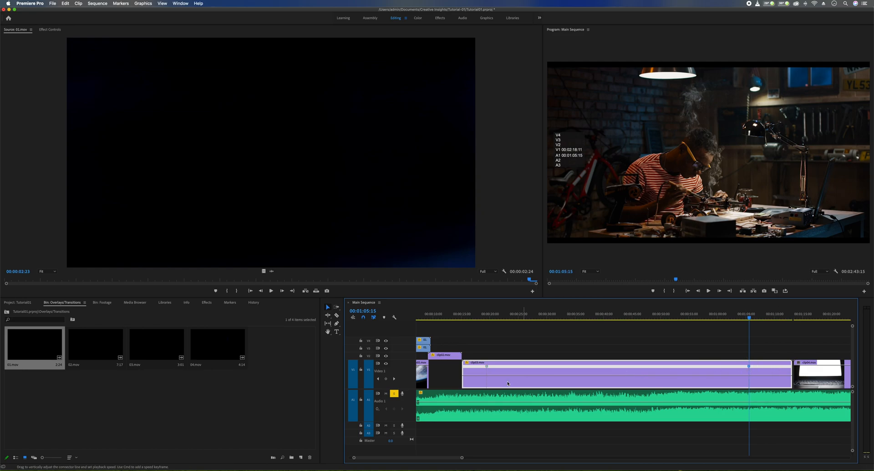
left_click(488, 367)
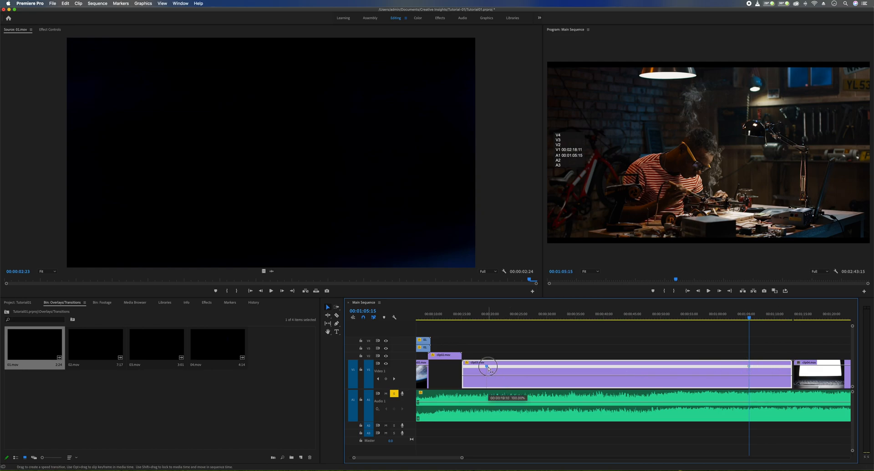
left_click_drag(489, 368, 501, 369)
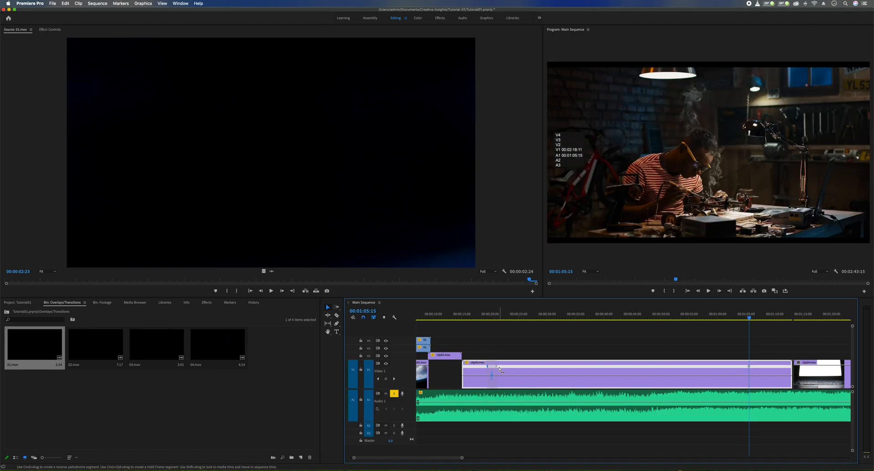
left_click_drag(749, 366, 735, 367)
Play the first speed transition up to 00:00:21:09 and raise the workshop clip's speed between the two keyframes
left_click(487, 339)
key("space")
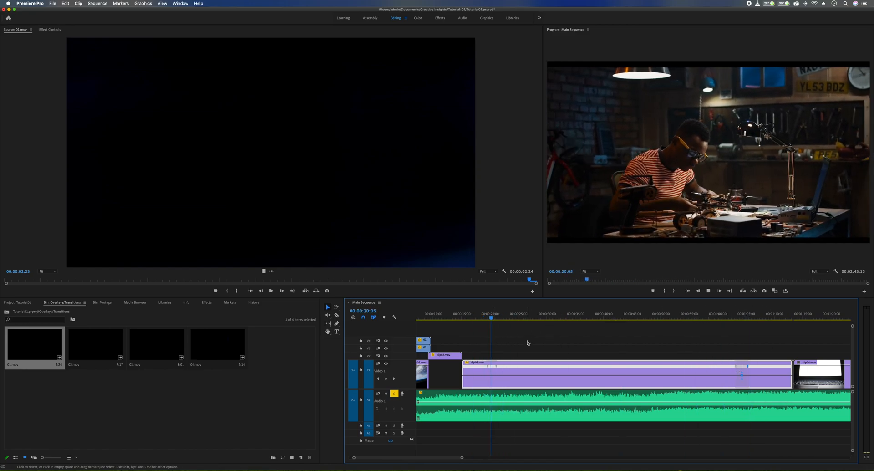
key("space")
left_click(615, 378)
left_click_drag(614, 378, 616, 369)
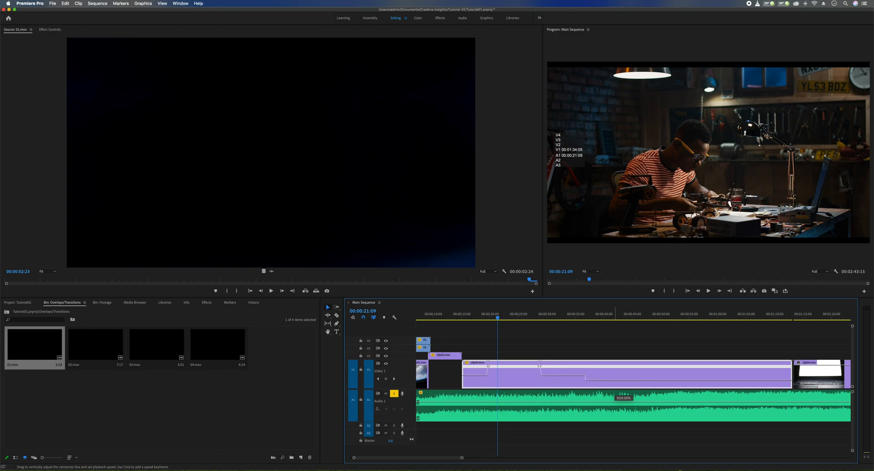
left_click_drag(615, 257, 614, 256)
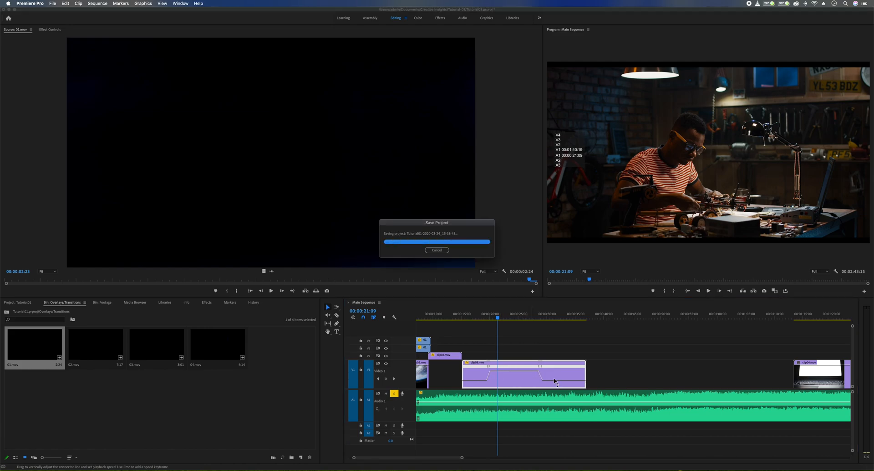
left_click(639, 368)
Play the speed ramp from 00:00:18:01 to 00:00:26:08 and raise the speed between the keyframes further
left_click_drag(460, 315, 479, 316)
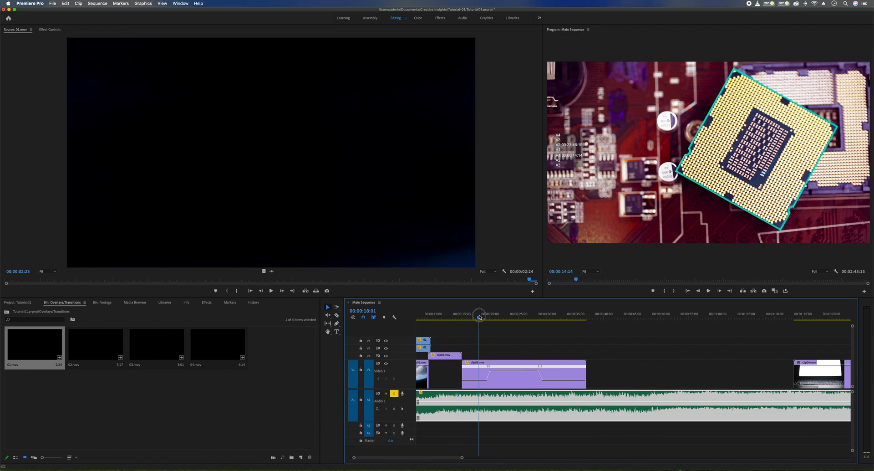
key("space")
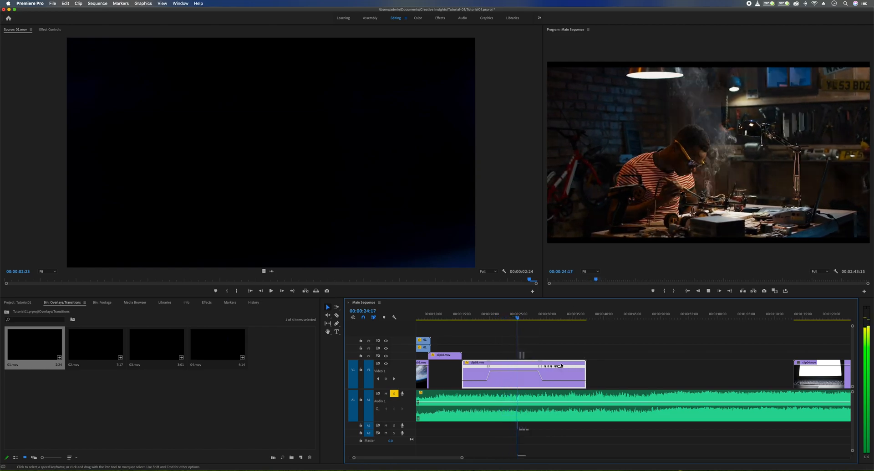
key("space")
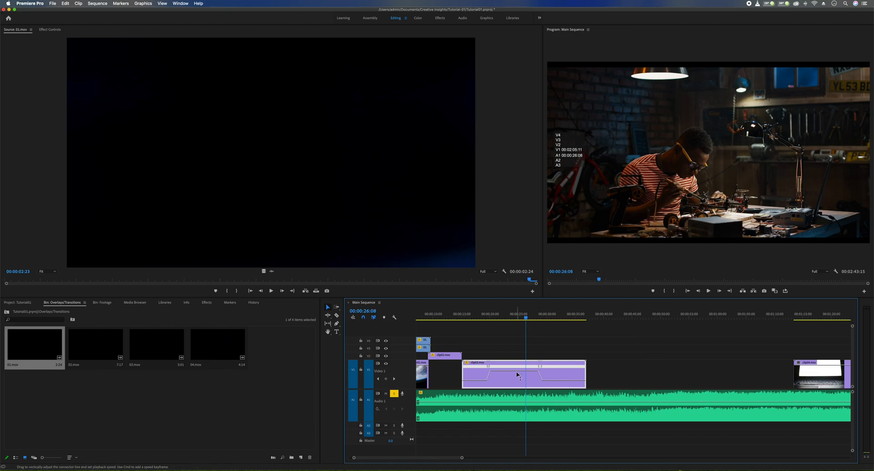
left_click_drag(517, 372, 517, 363)
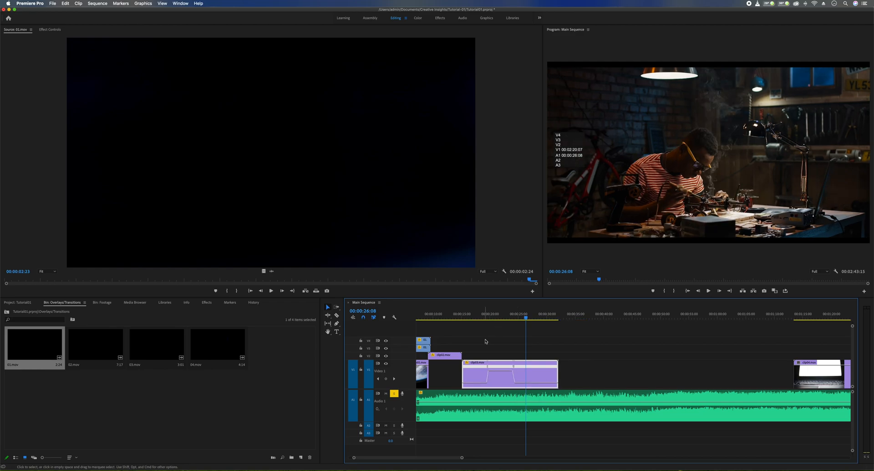
Review the faster ramp, widen its second speed transition, and lower the workshop clip's speed after that transition
key("j")
key("l")
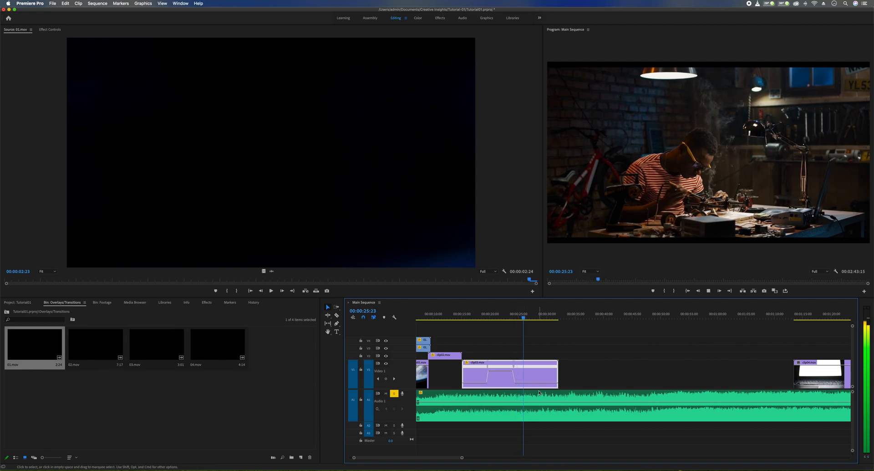
left_click_drag(514, 366, 518, 369)
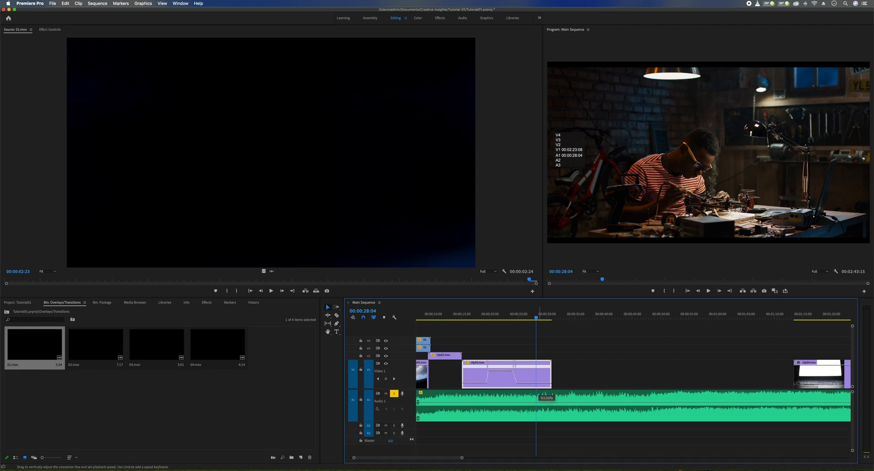
left_click_drag(540, 398, 539, 396)
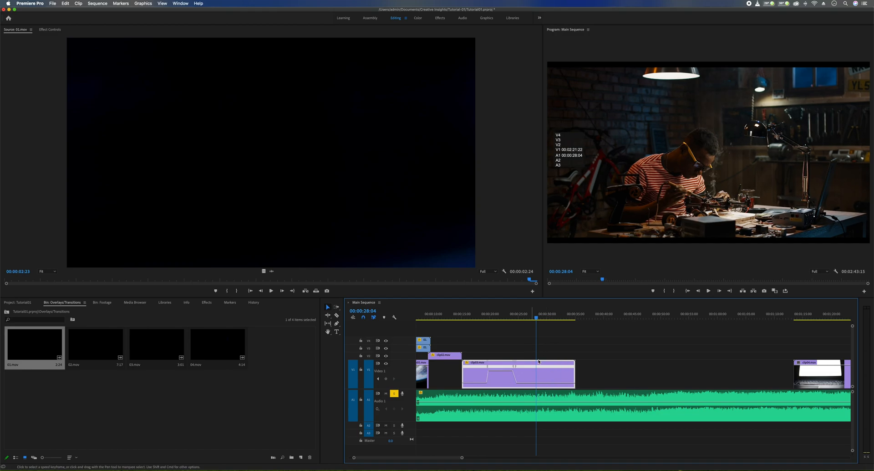
Play the workshop clip's slowed ending from about 00:00:22:21 to 00:00:32:00
left_click(507, 314)
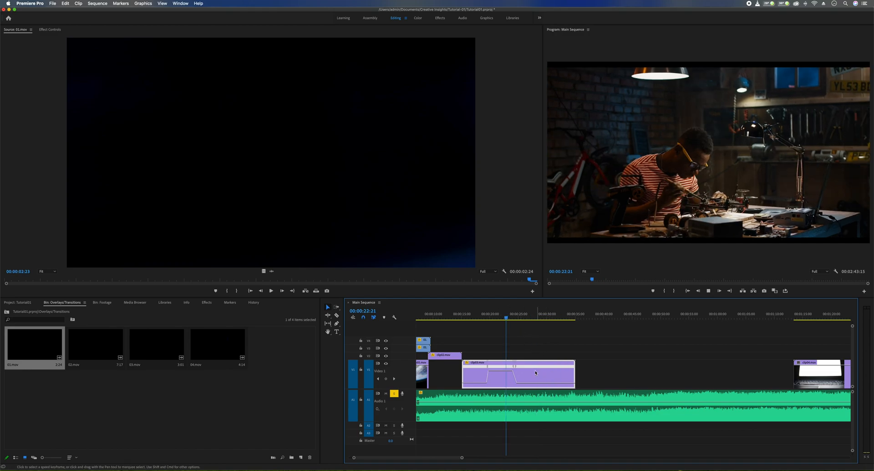
key("space")
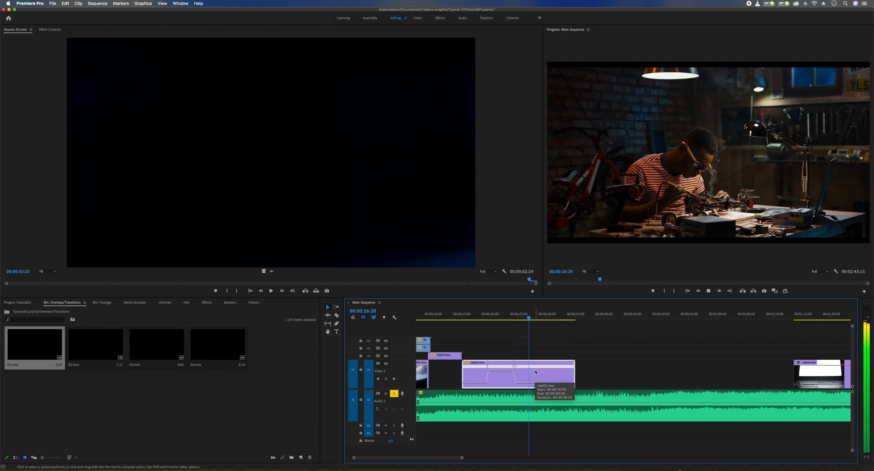
key("space")
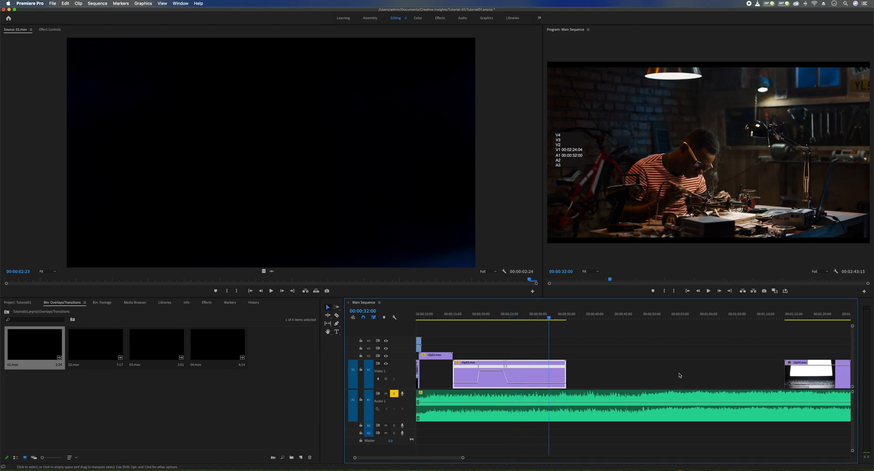
Move the laptop clip earlier on V1, then cut the workshop clip at 00:00:32:00 and delete the remainder
left_click_drag(816, 384, 679, 376)
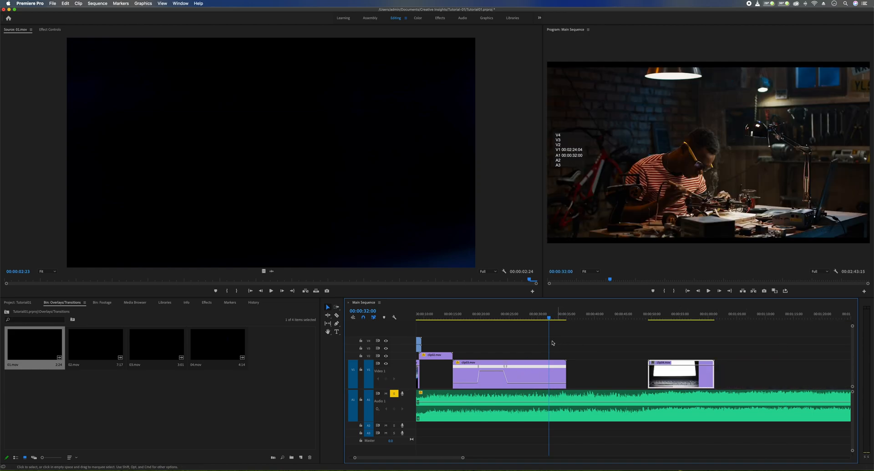
key("c")
left_click(549, 373)
key("v")
left_click(560, 373)
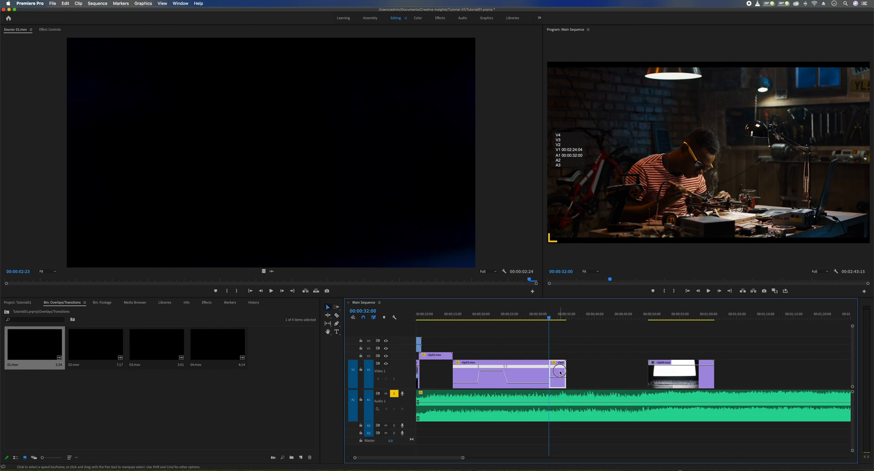
key("Delete")
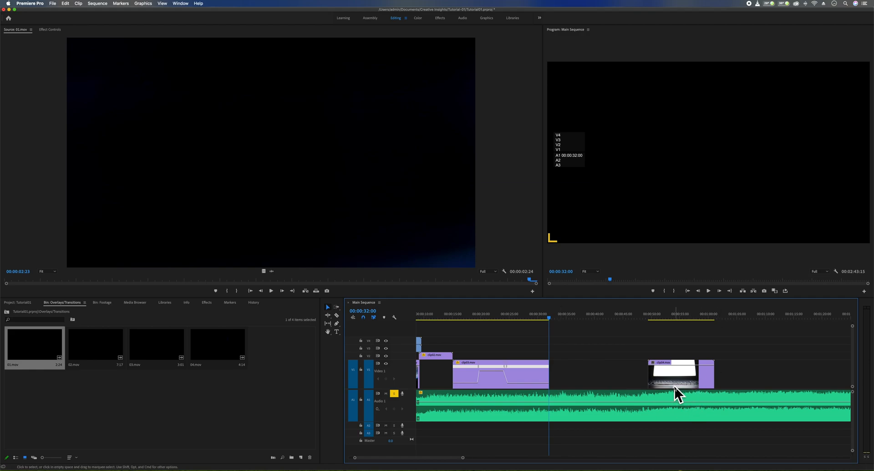
Move the laptop clip to V2 so its start overlaps the end of the workshop clip by 22 frames
left_click_drag(655, 376, 554, 356)
key("=")
key("=")
key("=")
key("=")
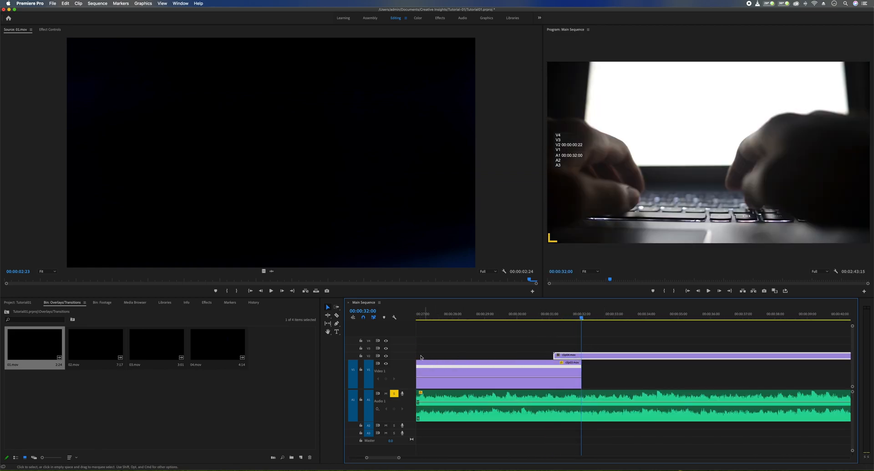
Fade in the laptop clip on V2 with opacity keyframes across its overlap with the workshop clip, and play the transition
scroll(421, 357, "up", 4)
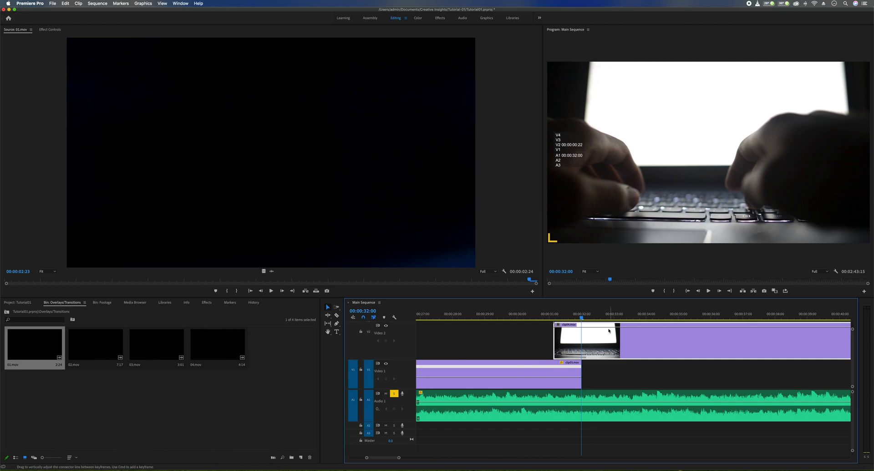
key("p")
left_click_drag(555, 327, 555, 357)
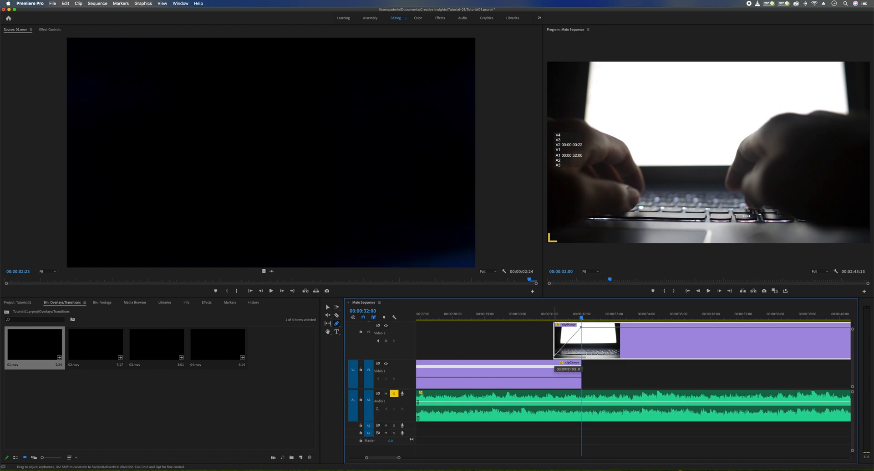
left_click(546, 317)
key("space")
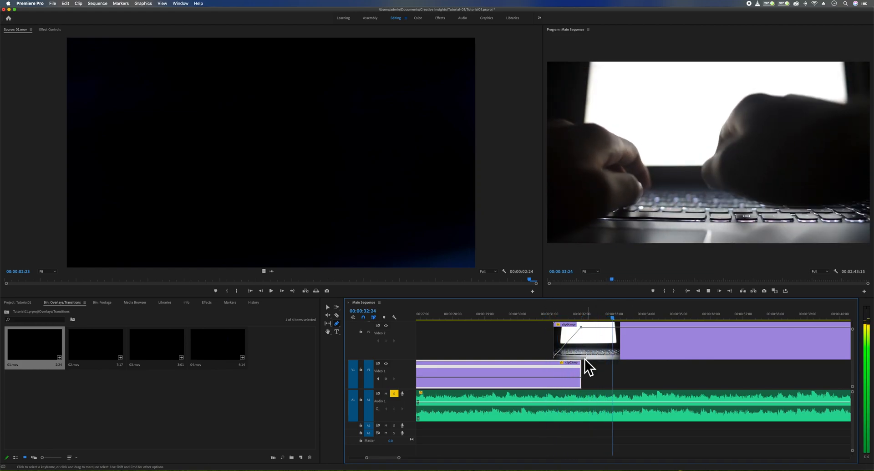
key("space")
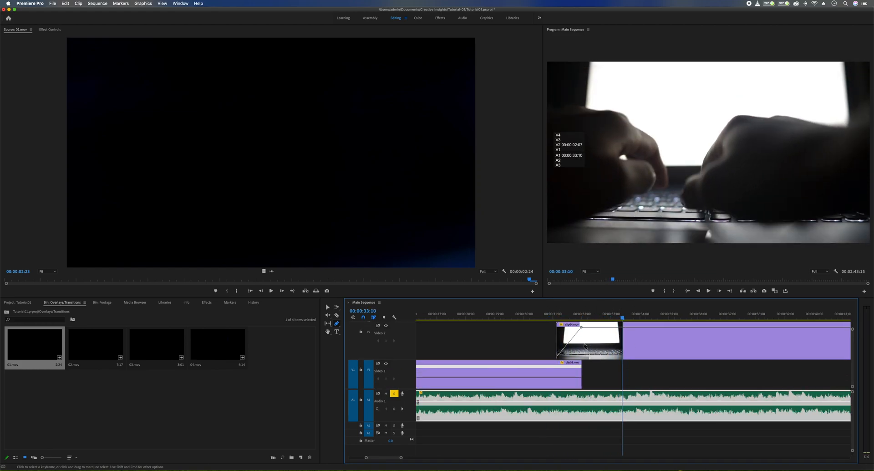
Place overlay 02.mov on V3 over the cut from the circuit-board clip to the workshop clip, aligning its flash with the cut near 00:00:15:00
key("minus")
key("minus")
key("minus")
scroll(486, 346, "up", 1)
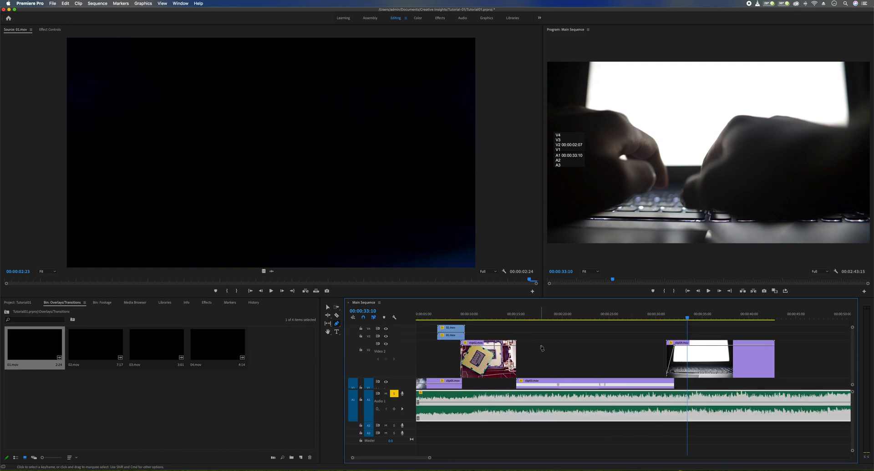
left_click(107, 350)
left_click_drag(108, 350, 491, 335)
left_click(517, 315)
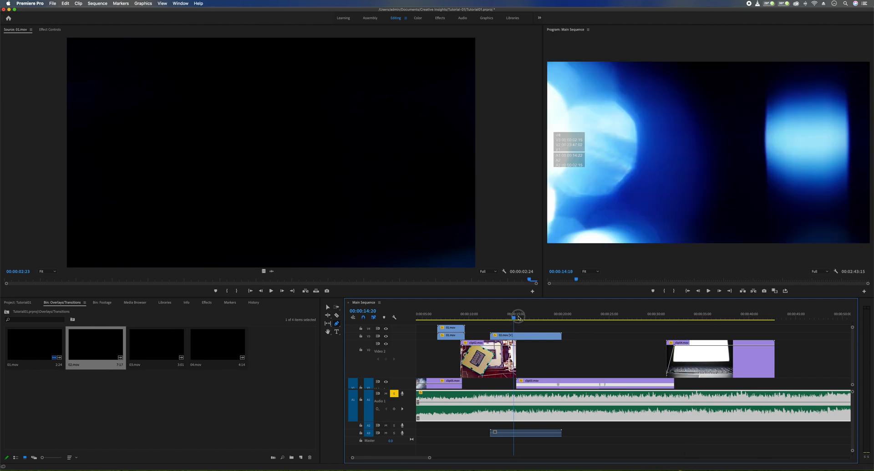
left_click(524, 338)
mouse_move(522, 337)
left_mouse_down()
mouse_move(500, 338)
mouse_move(524, 338)
left_mouse_up()
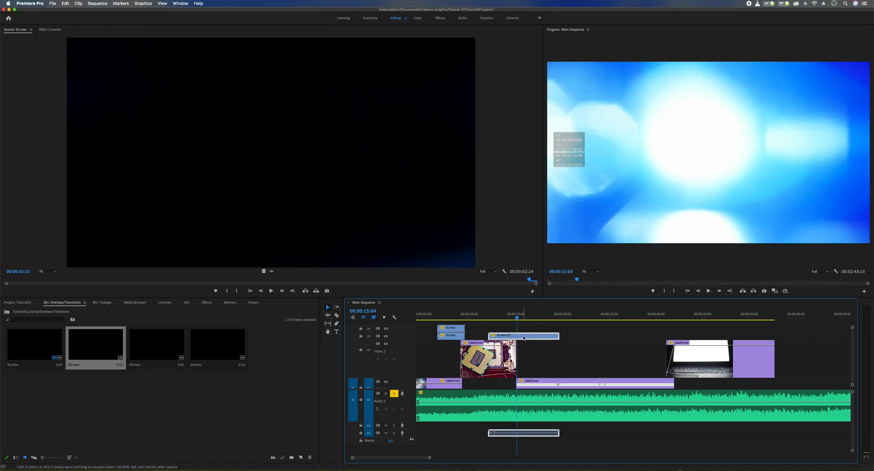
key("equal")
mouse_move(527, 319)
left_mouse_down()
mouse_move(521, 337)
mouse_move(521, 316)
left_mouse_up()
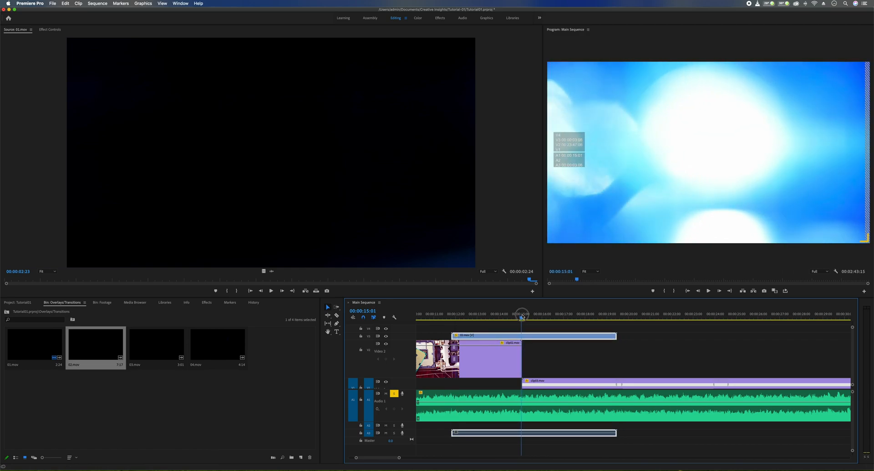
Set the blend mode of overlay 02.mov to Screen and play the transition
left_click(46, 30)
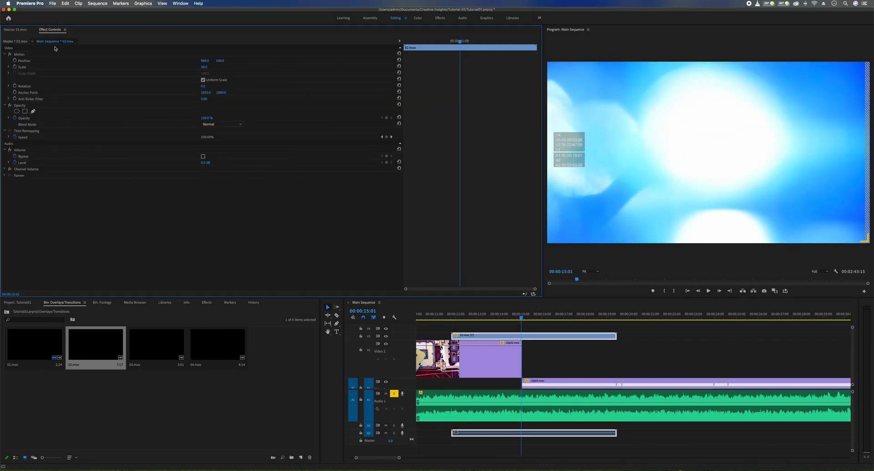
left_click(232, 124)
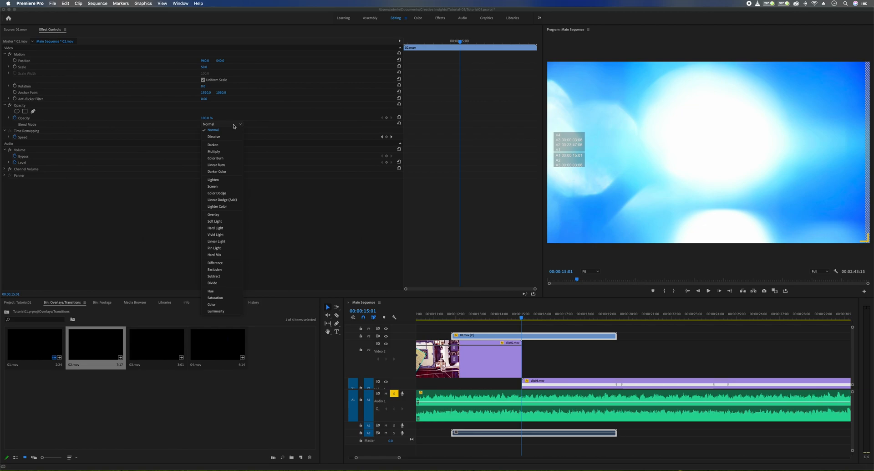
left_click(223, 187)
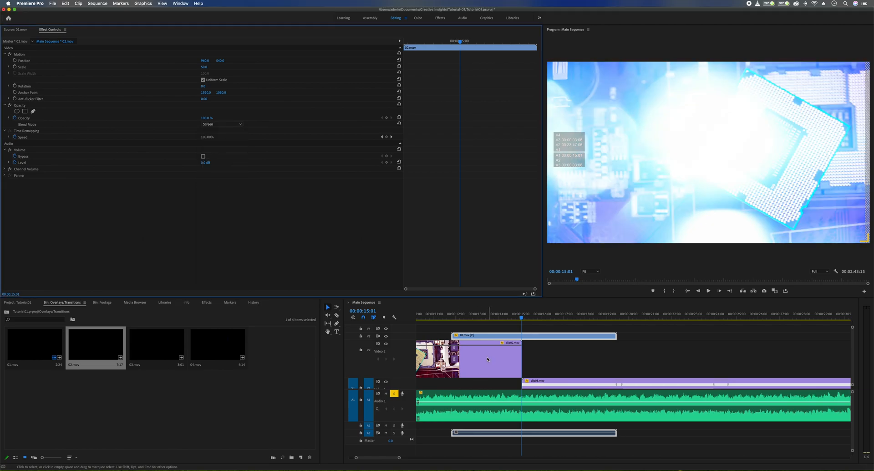
left_click(439, 316)
key("space")
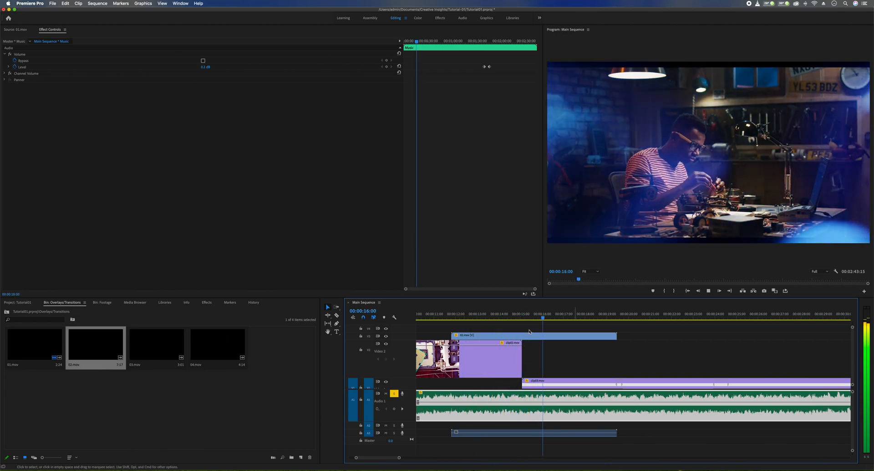
Start the workshop clip slightly earlier under the circuit-board clip, and fade out the circuit-board clip's end with opacity keyframes
left_click(523, 382)
key("=")
mouse_move(527, 385)
left_mouse_down()
mouse_move(513, 385)
mouse_move(545, 371)
mouse_move(533, 387)
left_mouse_up()
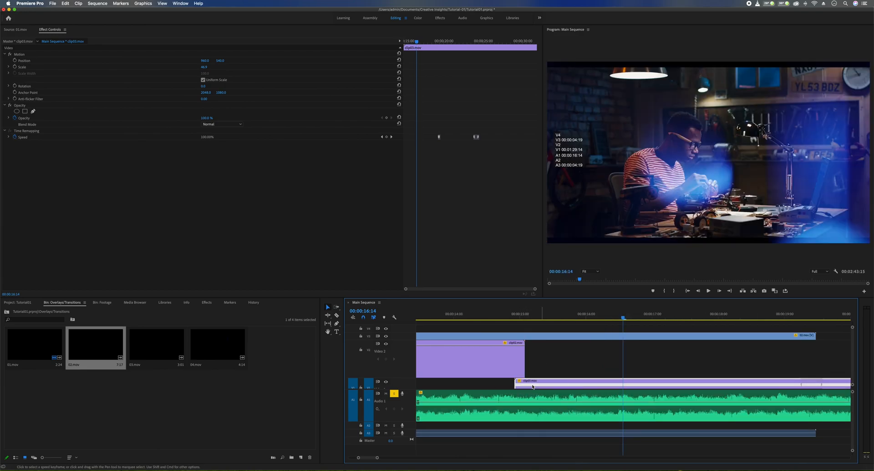
key("p")
left_click(513, 345)
left_click_drag(524, 344, 527, 378)
key("c")
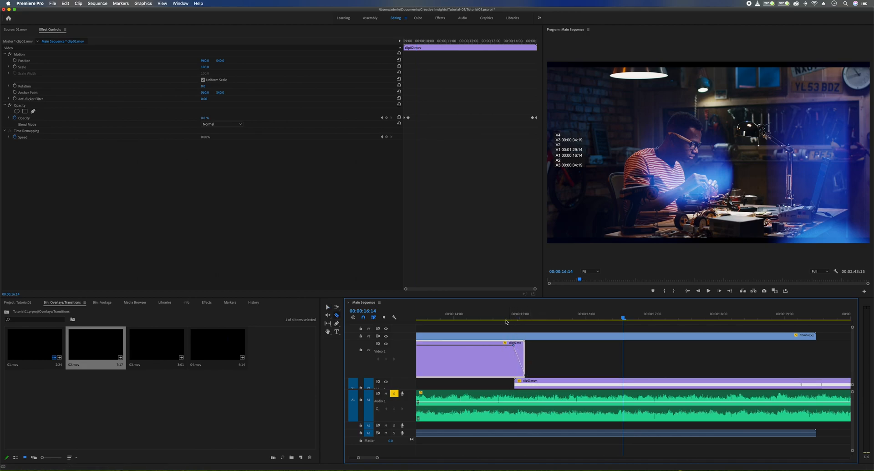
Review the circuit-board-to-workshop transition, and shift the laptop clip slightly earlier on V2
key("shift+k")
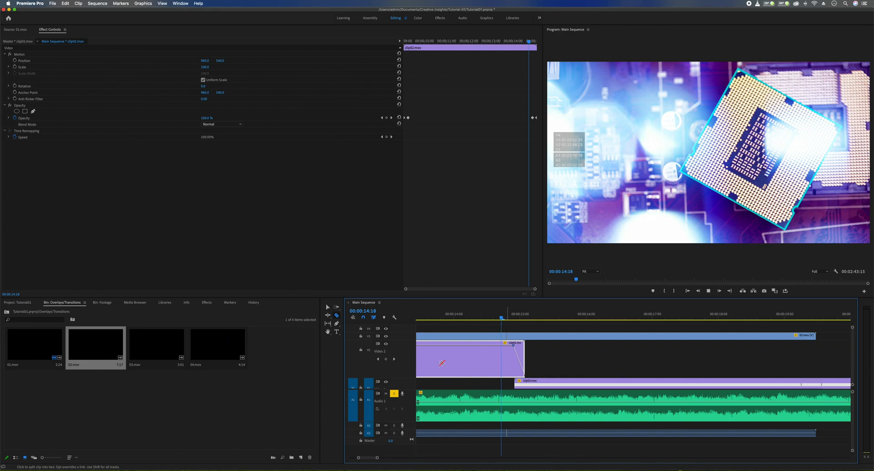
scroll(612, 369, "down", 3)
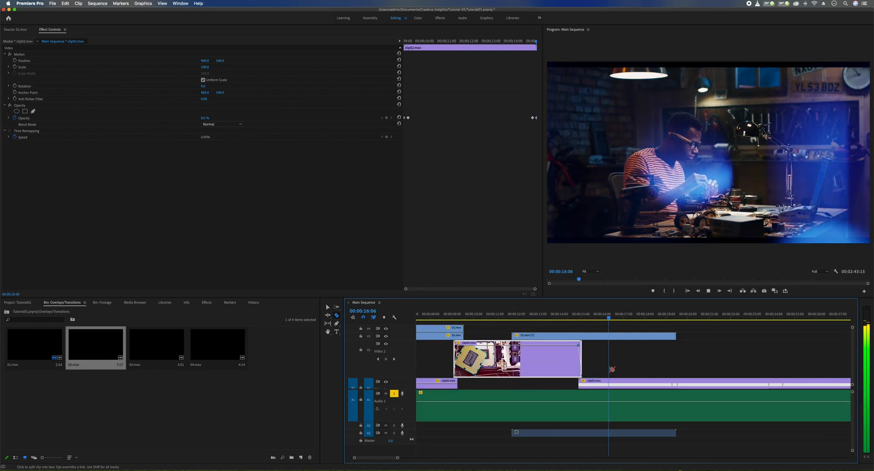
scroll(612, 369, "down", 2)
key("v")
scroll(792, 366, "up", 5)
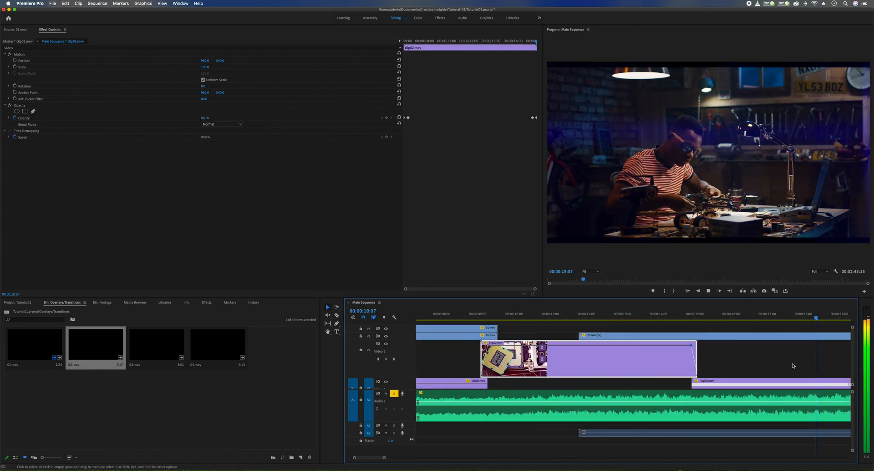
scroll(792, 365, "down", 3)
scroll(790, 365, "up", 4)
scroll(785, 366, "down", 2)
scroll(784, 366, "up", 6)
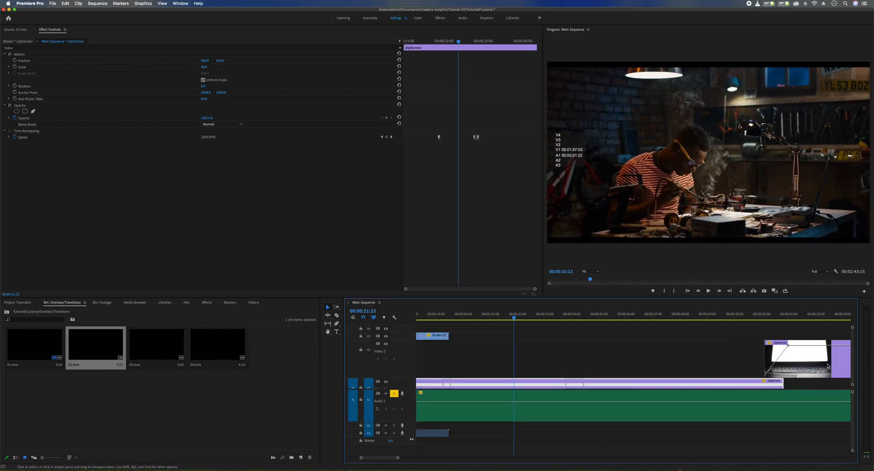
left_click_drag(827, 365, 822, 365)
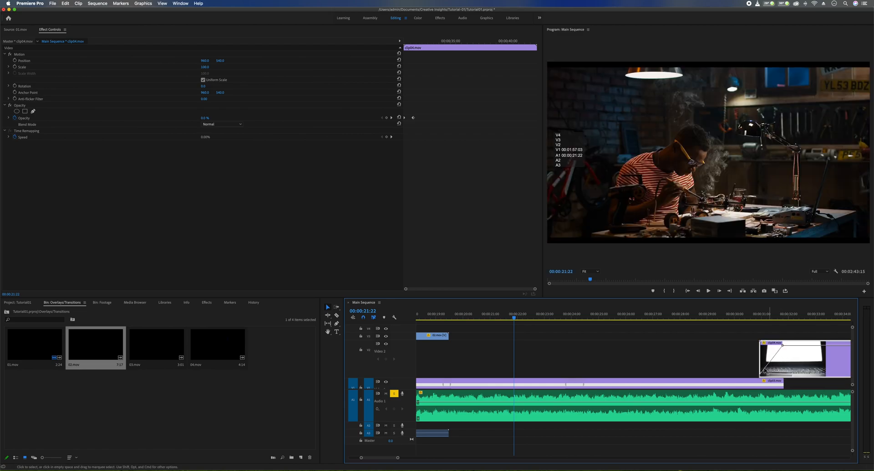
Place overlay 03.mov on V3 from 00:00:29:09 over the workshop-to-laptop overlap and set its blend mode to Screen
scroll(701, 372, "down", 4)
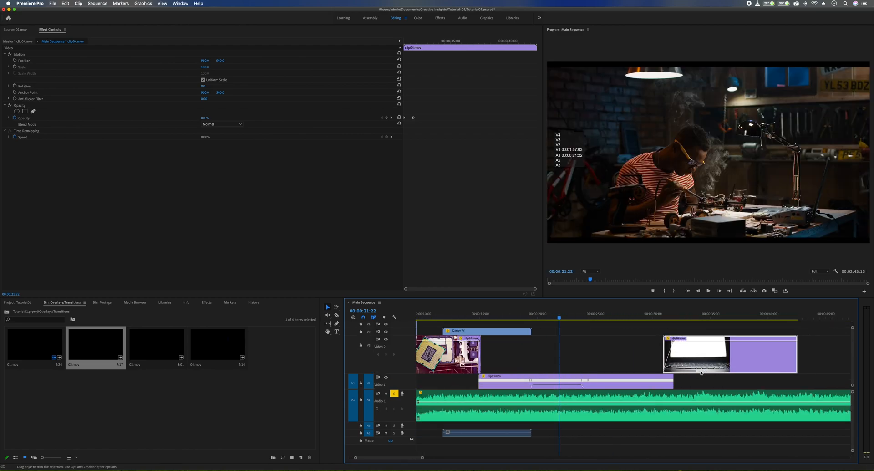
left_click_drag(156, 344, 645, 318)
left_click(666, 314)
left_click(212, 123)
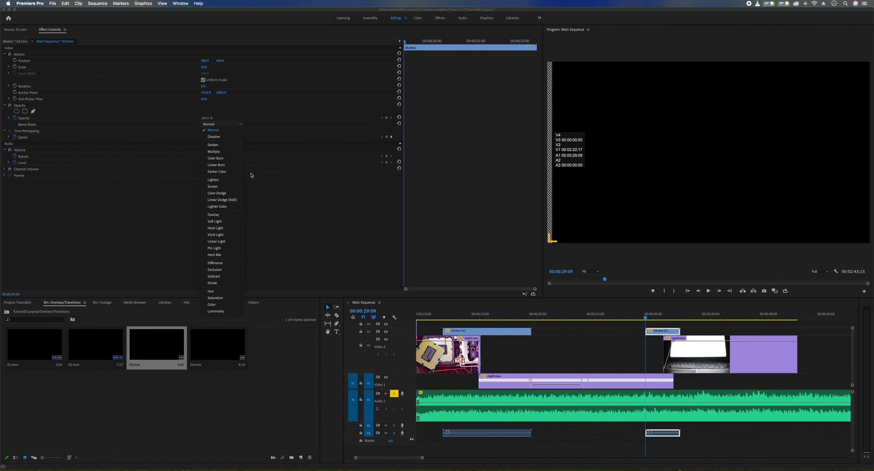
left_click(213, 186)
Play the workshop-to-laptop transition with its overlay through to about 00:00:38:08
key("space")
left_click(708, 331)
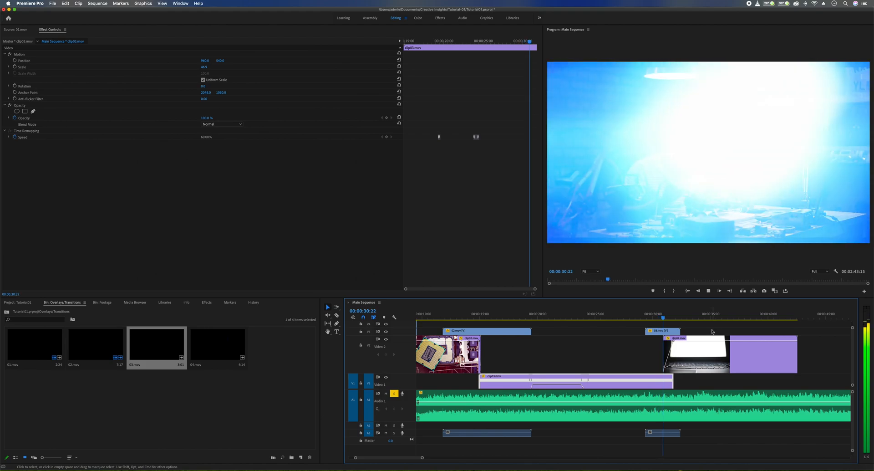
key("minus")
key("minus")
key("minus")
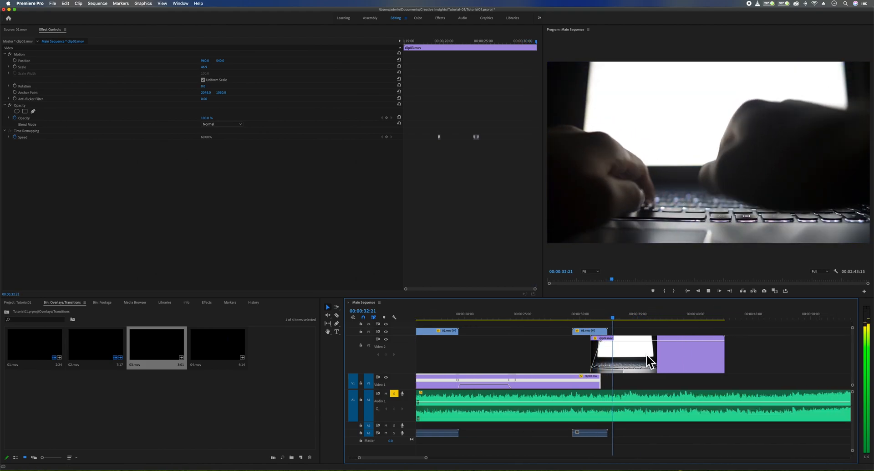
key("space")
Unlink the audio of overlays 02.mov and 03.mov and delete those audio clips from A3
left_click(512, 447)
left_click_drag(570, 445, 426, 427)
scroll(454, 434, "right", 1)
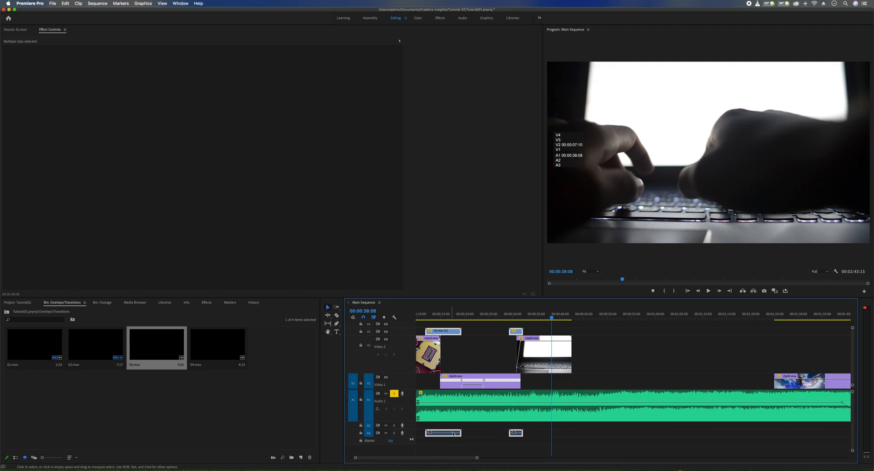
right_click(453, 433)
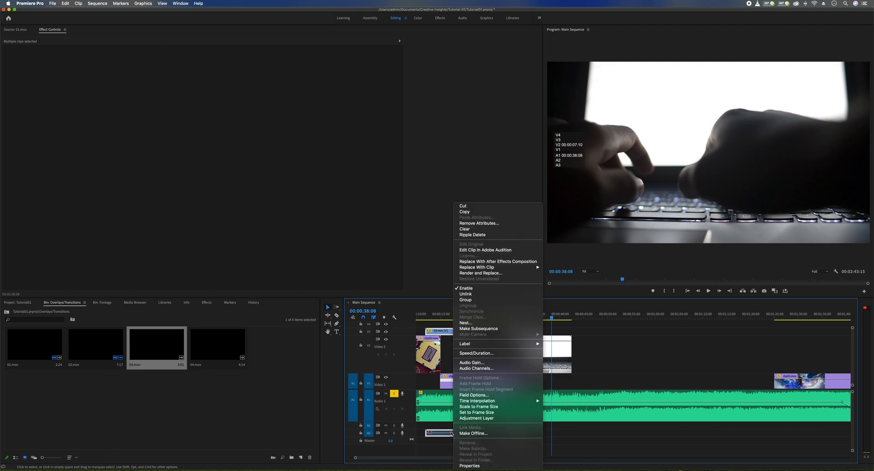
left_click(465, 293)
left_click_drag(541, 448, 415, 434)
key("Delete")
scroll(669, 363, "right", 2)
scroll(669, 363, "down", 1)
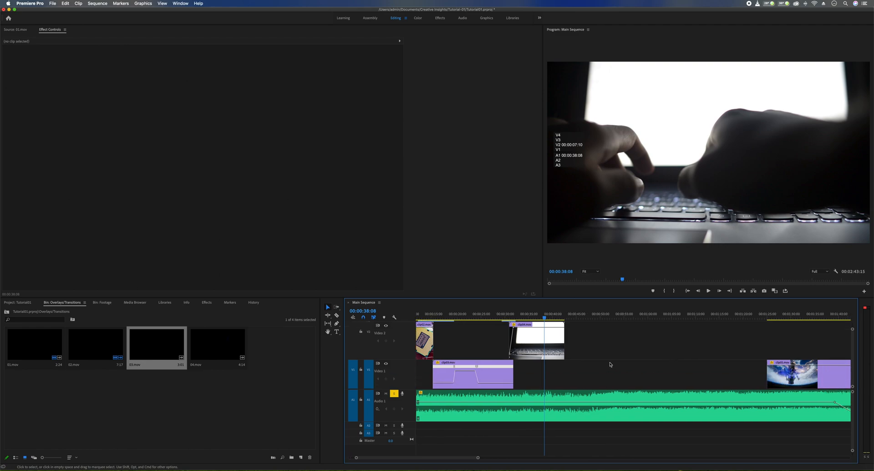
Move the Earth clip earlier on V1 so its start overlaps the end of the laptop clip by about one second
scroll(634, 363, "right", 4)
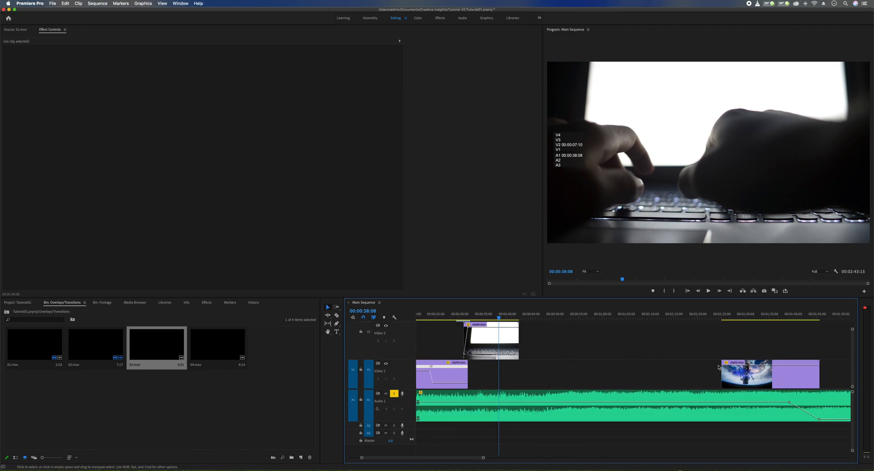
left_click_drag(775, 372, 541, 374)
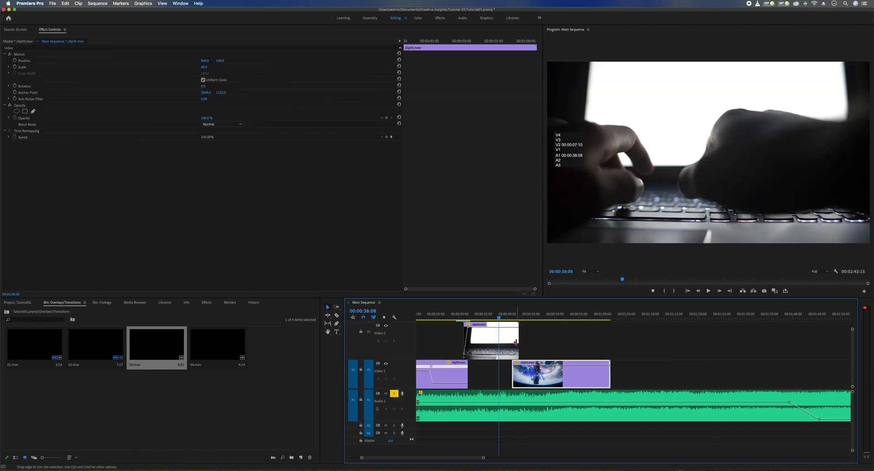
scroll(517, 345, "up", 2)
scroll(517, 345, "up", 2)
left_click_drag(515, 374, 522, 374)
scroll(520, 351, "up", 1)
Fade out the end of the laptop clip with opacity keyframes across its overlap with the Earth clip
key("p")
left_click(513, 334)
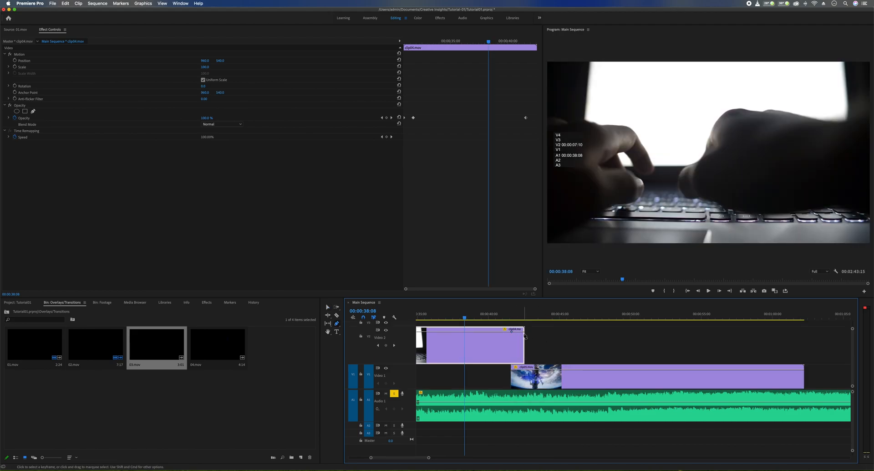
left_click_drag(523, 331, 523, 363)
key("v")
Place overlay 04.mov on V3 across the laptop-to-Earth overlap, aligning it with the transition
scroll(527, 363, "right", 2)
scroll(378, 364, "down", 4)
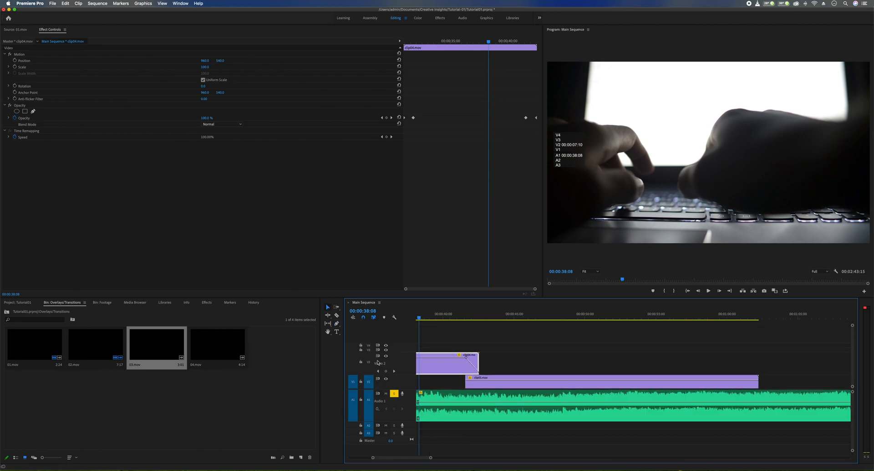
left_click_drag(227, 355, 469, 363)
left_click_drag(467, 314, 503, 320)
left_click_drag(505, 364, 477, 363)
left_click(463, 314)
Set the blend mode of overlay 04.mov to Screen and play the laptop-to-Earth transition
left_click(227, 126)
left_click(219, 186)
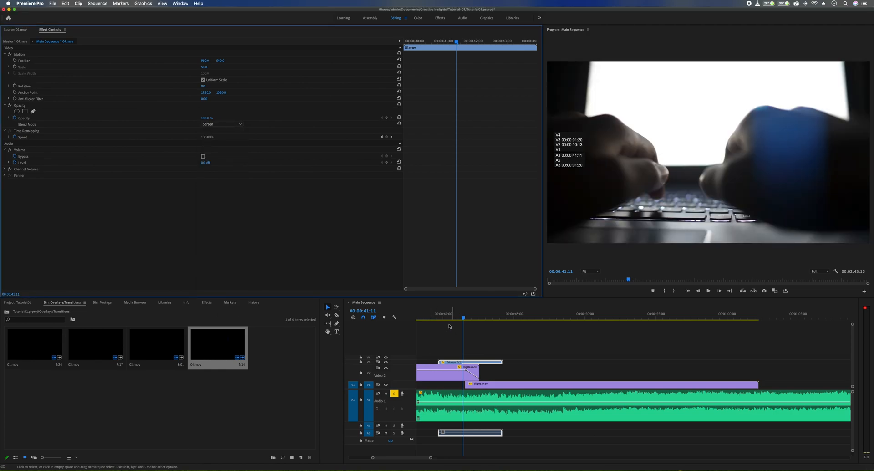
left_click(438, 314)
key("space")
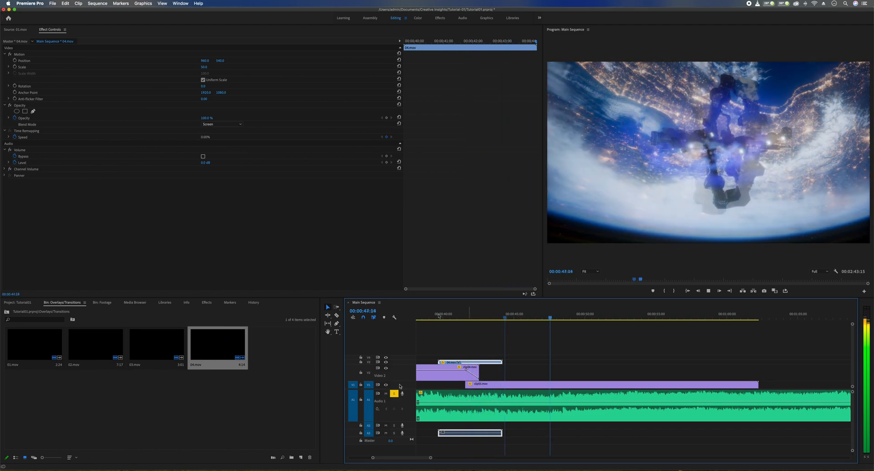
Fade out the last Earth clip on V1 with two opacity keyframes, ramping down to zero at the clip's end
double_click(385, 386)
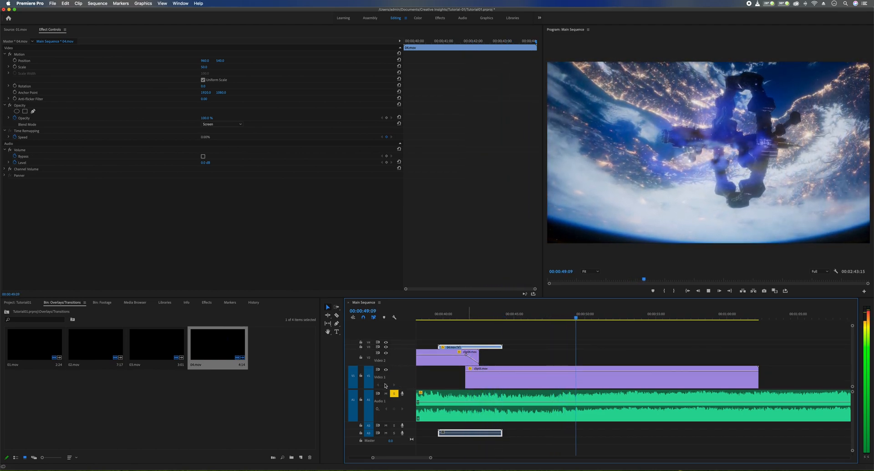
key("p")
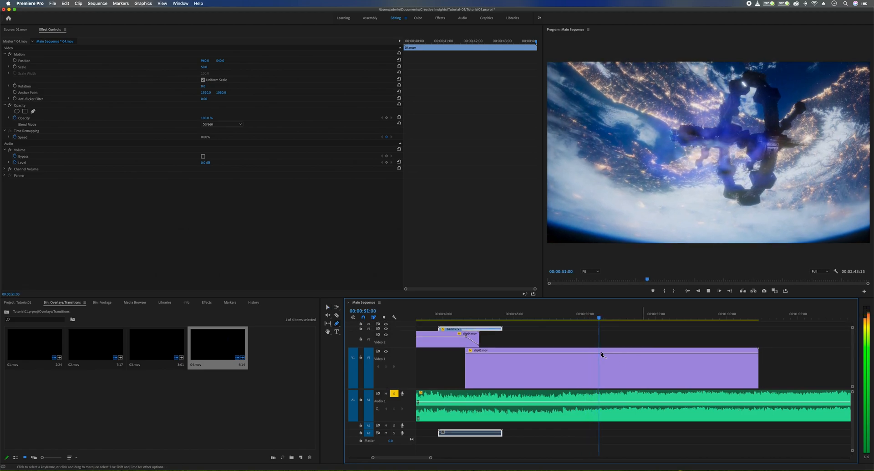
left_click(568, 352)
left_click(614, 352)
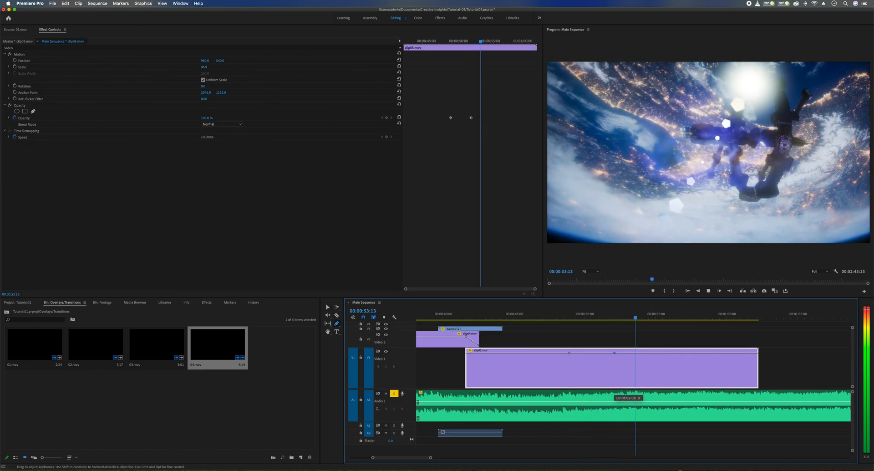
left_click_drag(614, 352, 758, 385)
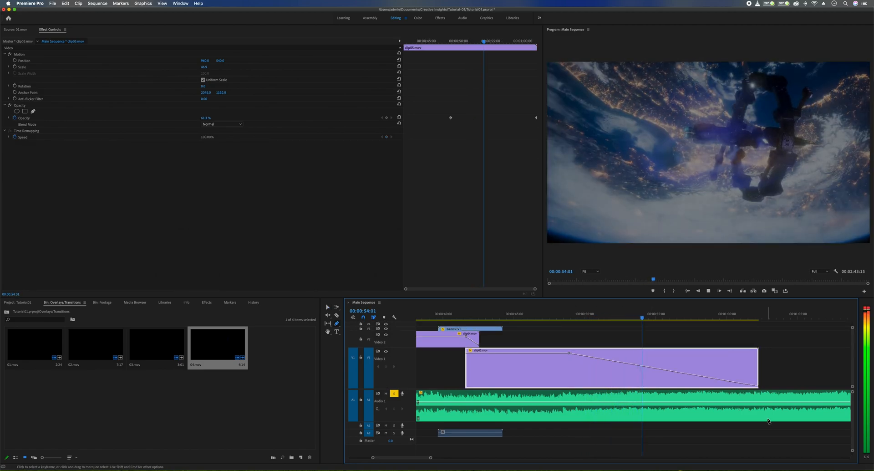
Fade out the music with volume keyframes from the start of the Earth clip's fade to just past the clip's end
left_click(570, 402)
left_click_drag(754, 402, 763, 418)
key("v")
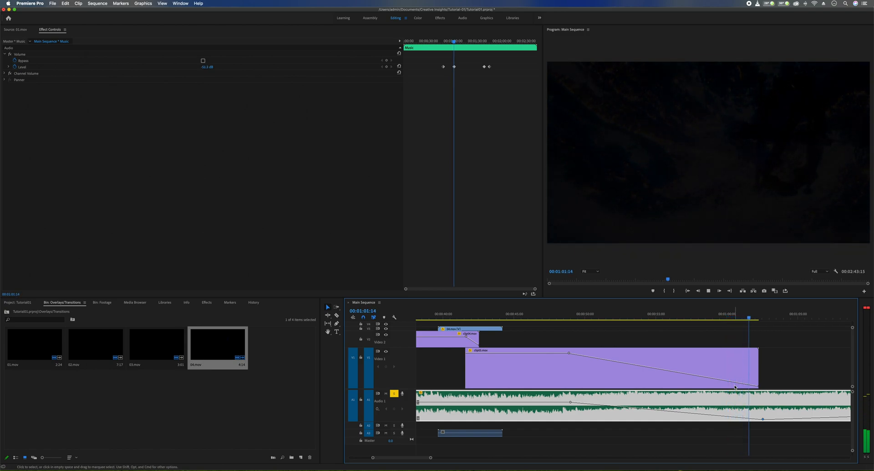
Stop playback and set the sequence's out point at the end of the last Earth clip, at 00:01:02:06
key("space")
left_click(759, 318)
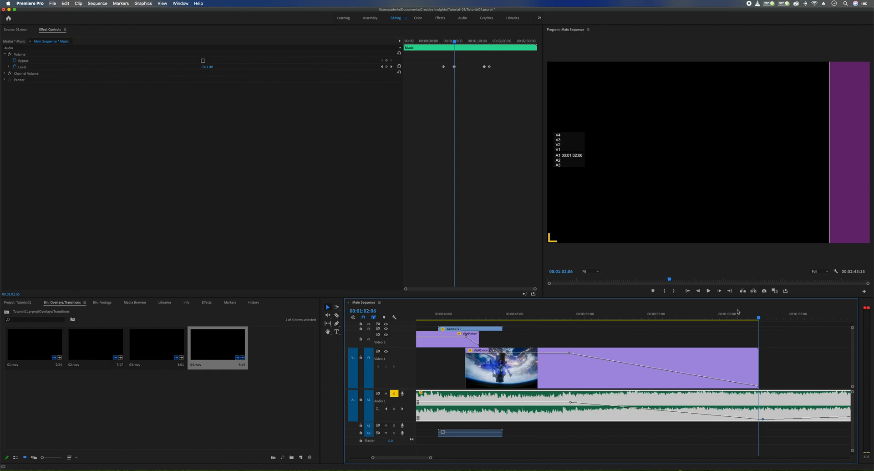
key("o")
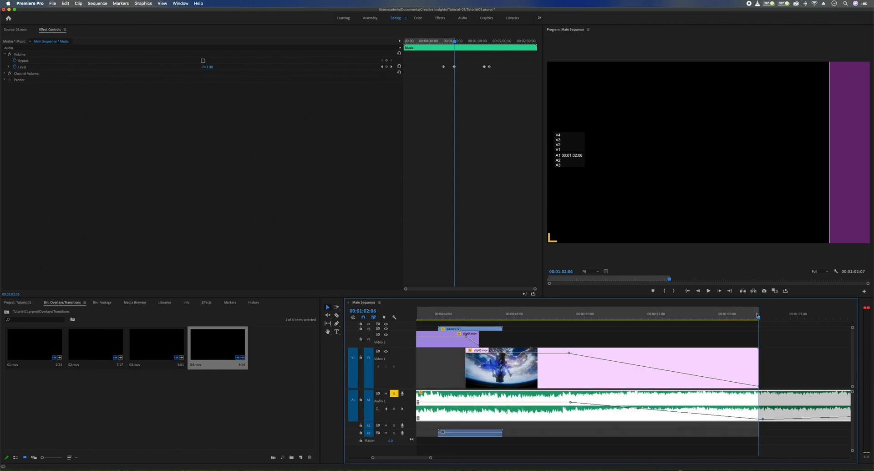
left_click(673, 291)
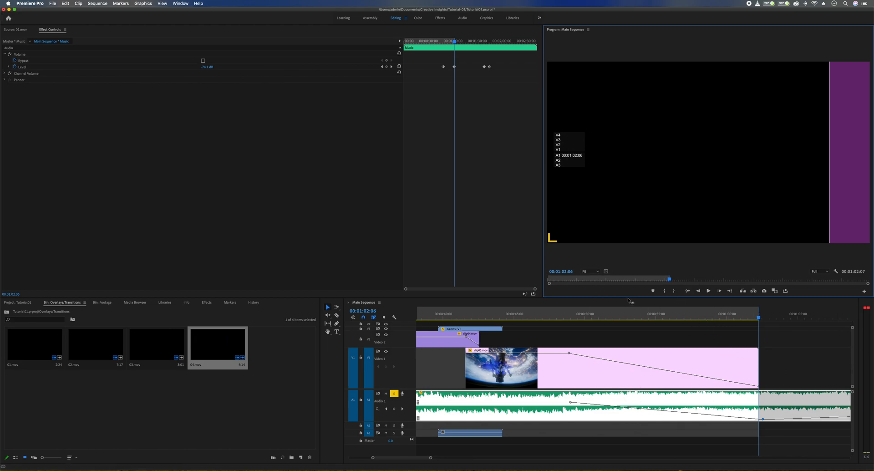
Return the playhead to the sequence start, maximize the Program monitor and play the finished sequence
left_click(688, 290)
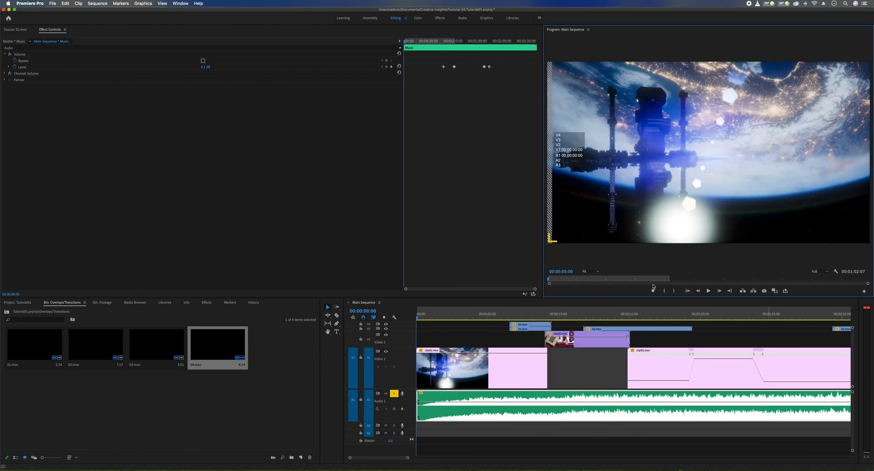
key("minus")
key("minus")
key("minus")
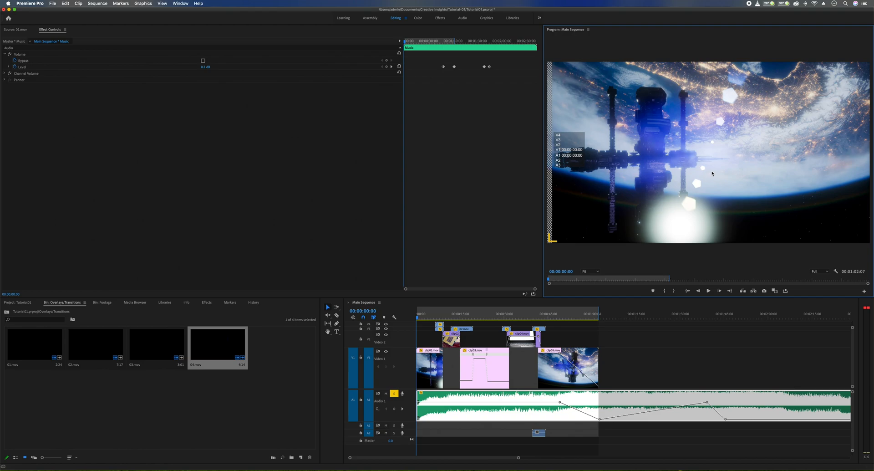
key("grave")
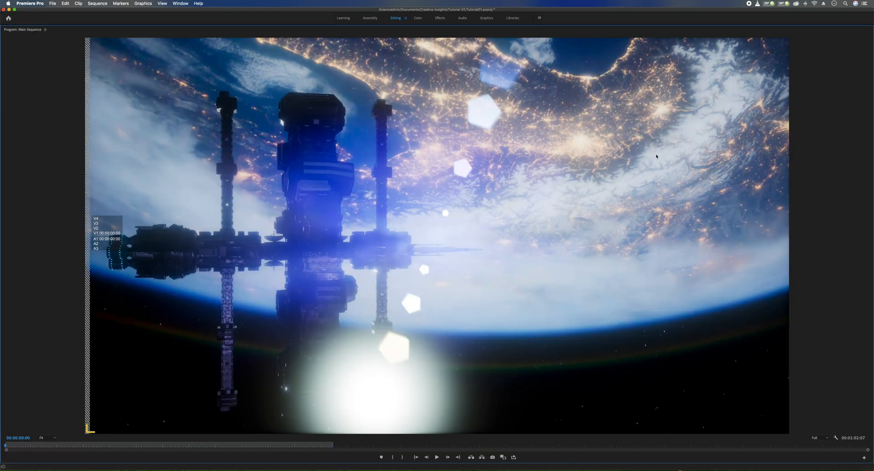
key("grave")
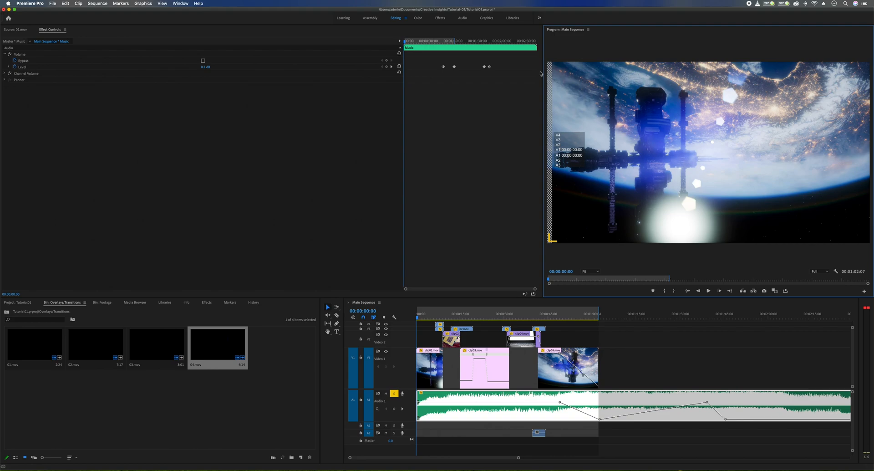
key("grave")
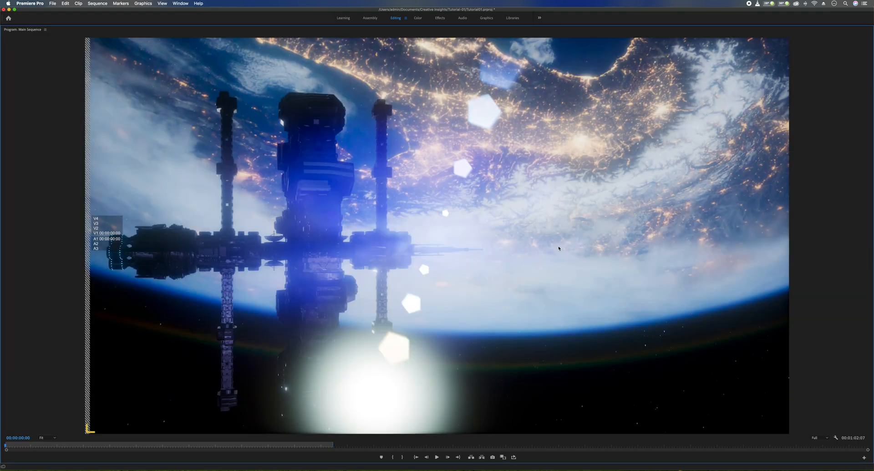
key("space")
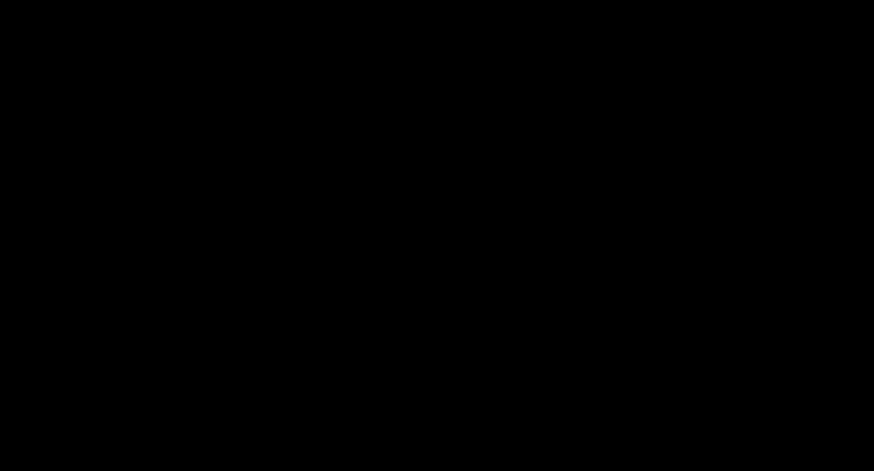